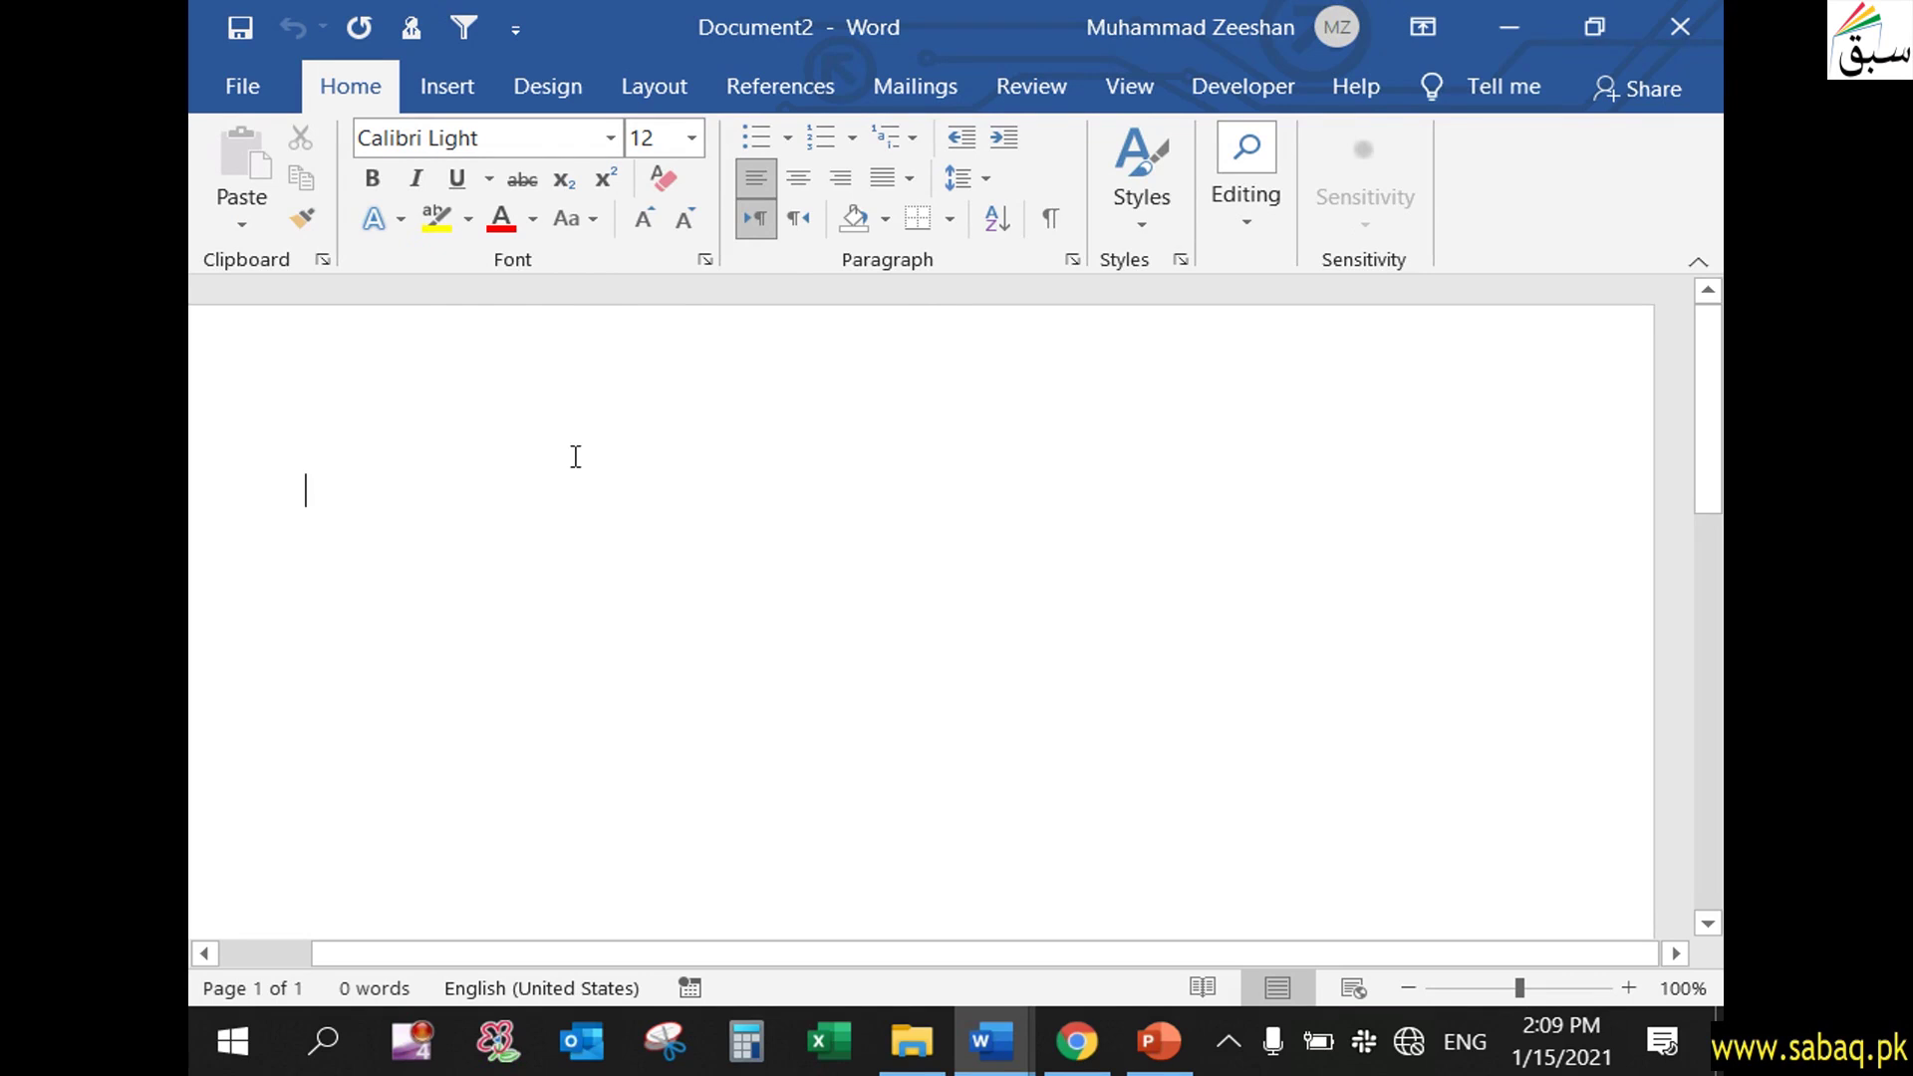
- Insert a table with two columns and seven rows in the blank document
left_click(446, 87)
left_click(365, 217)
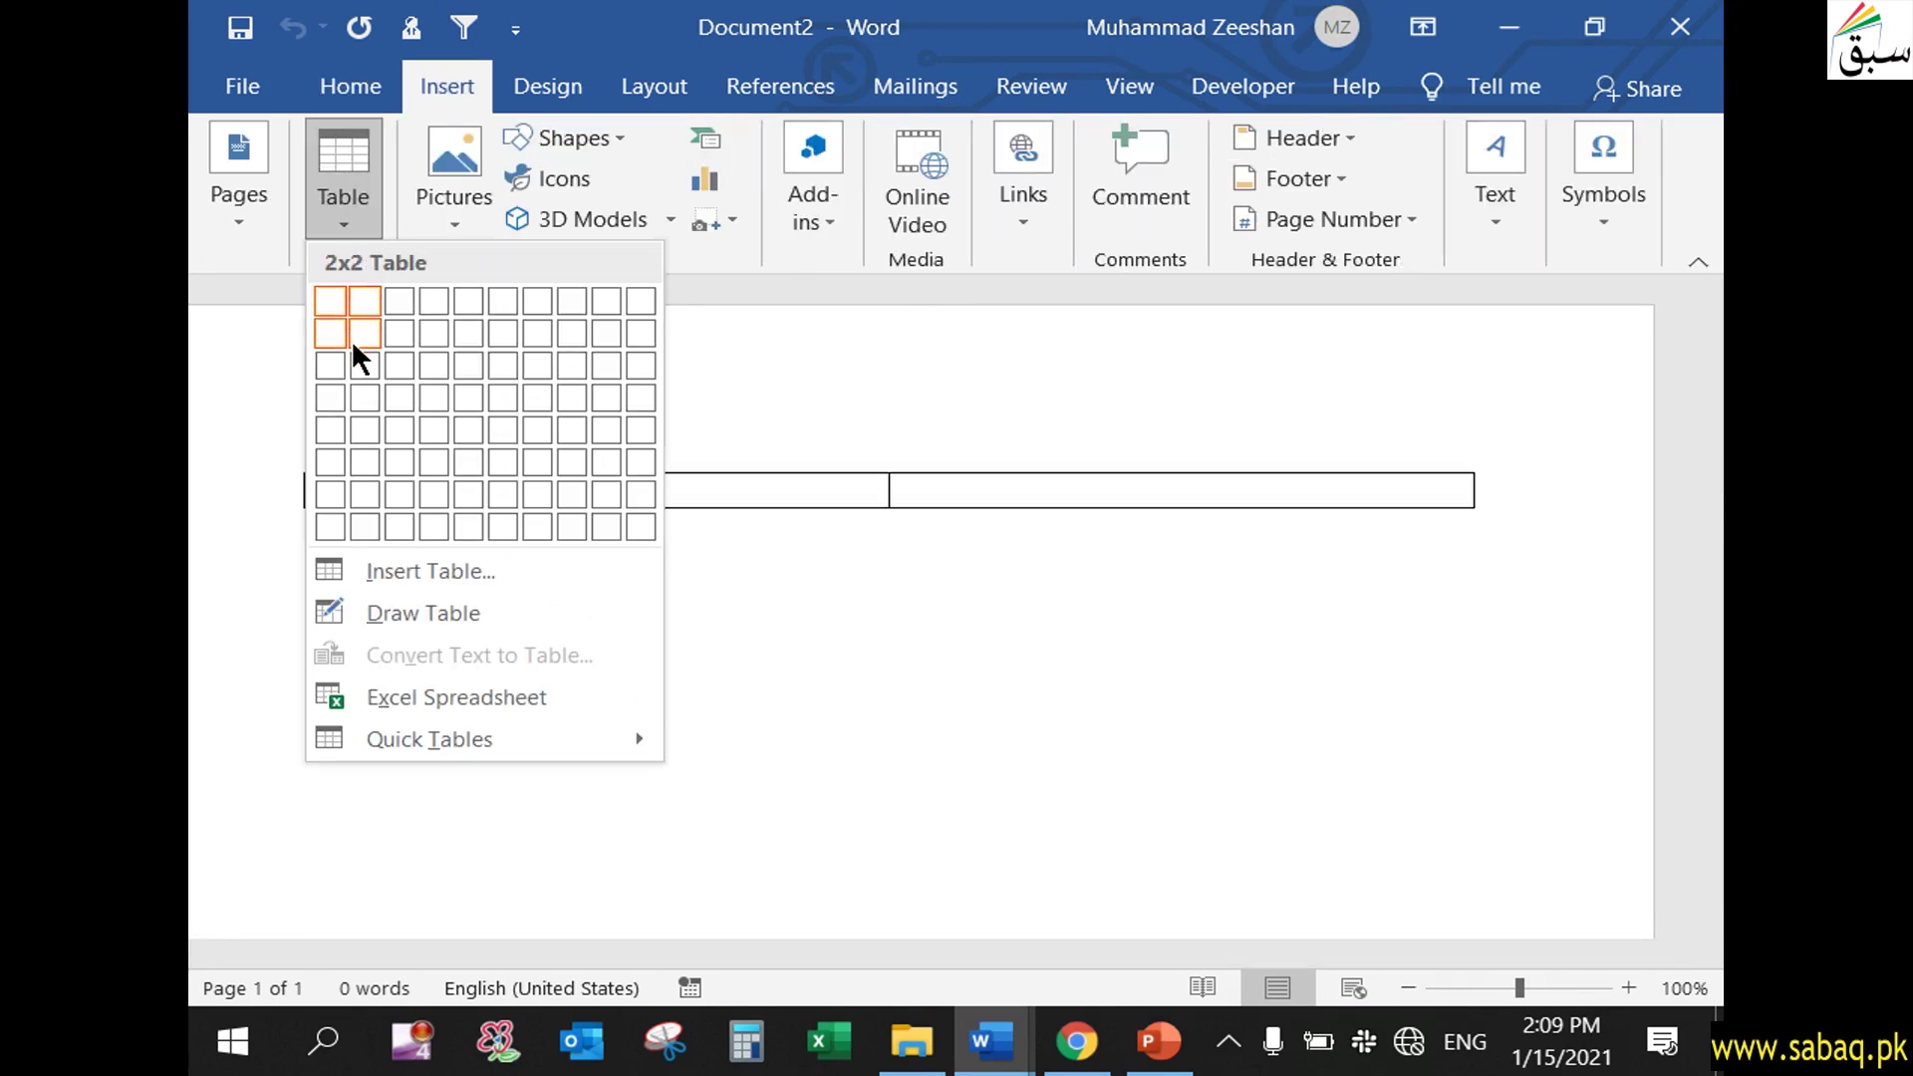
key("Escape")
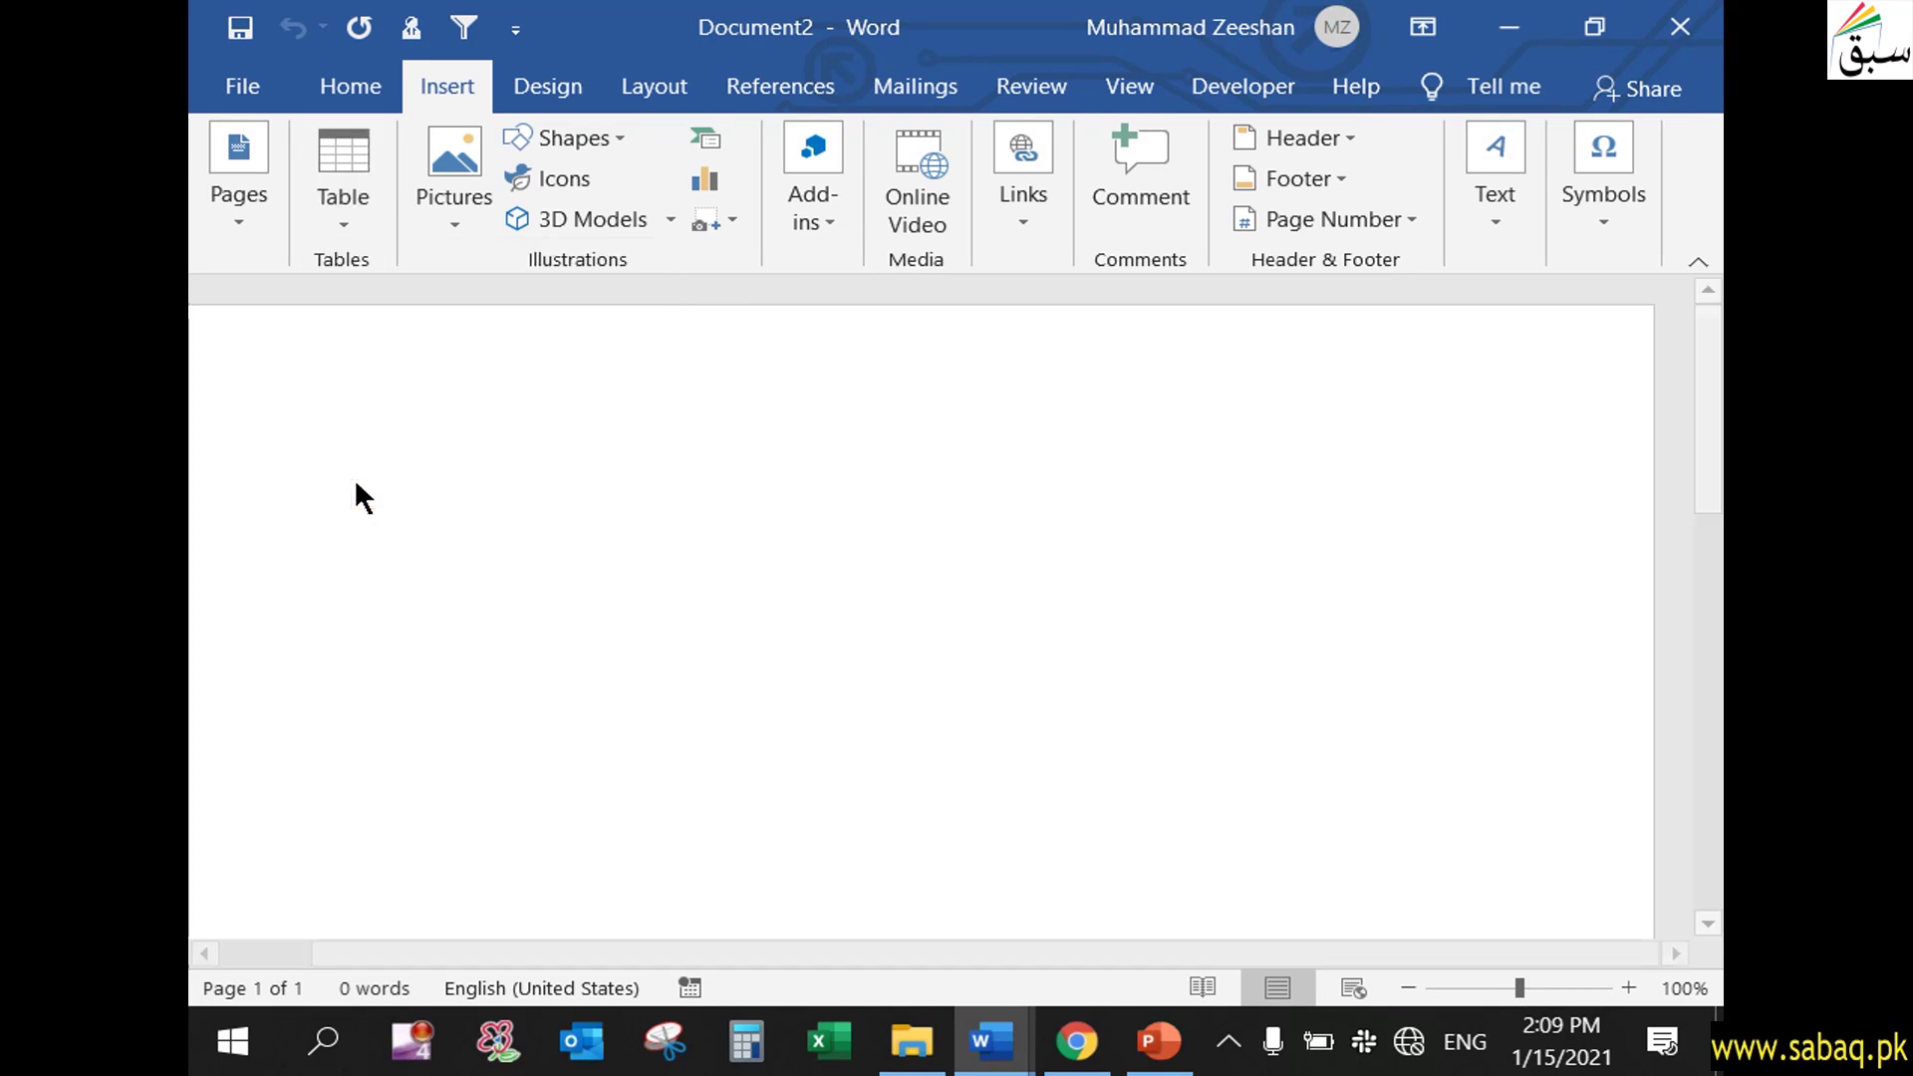
left_click(355, 482)
left_click(933, 855)
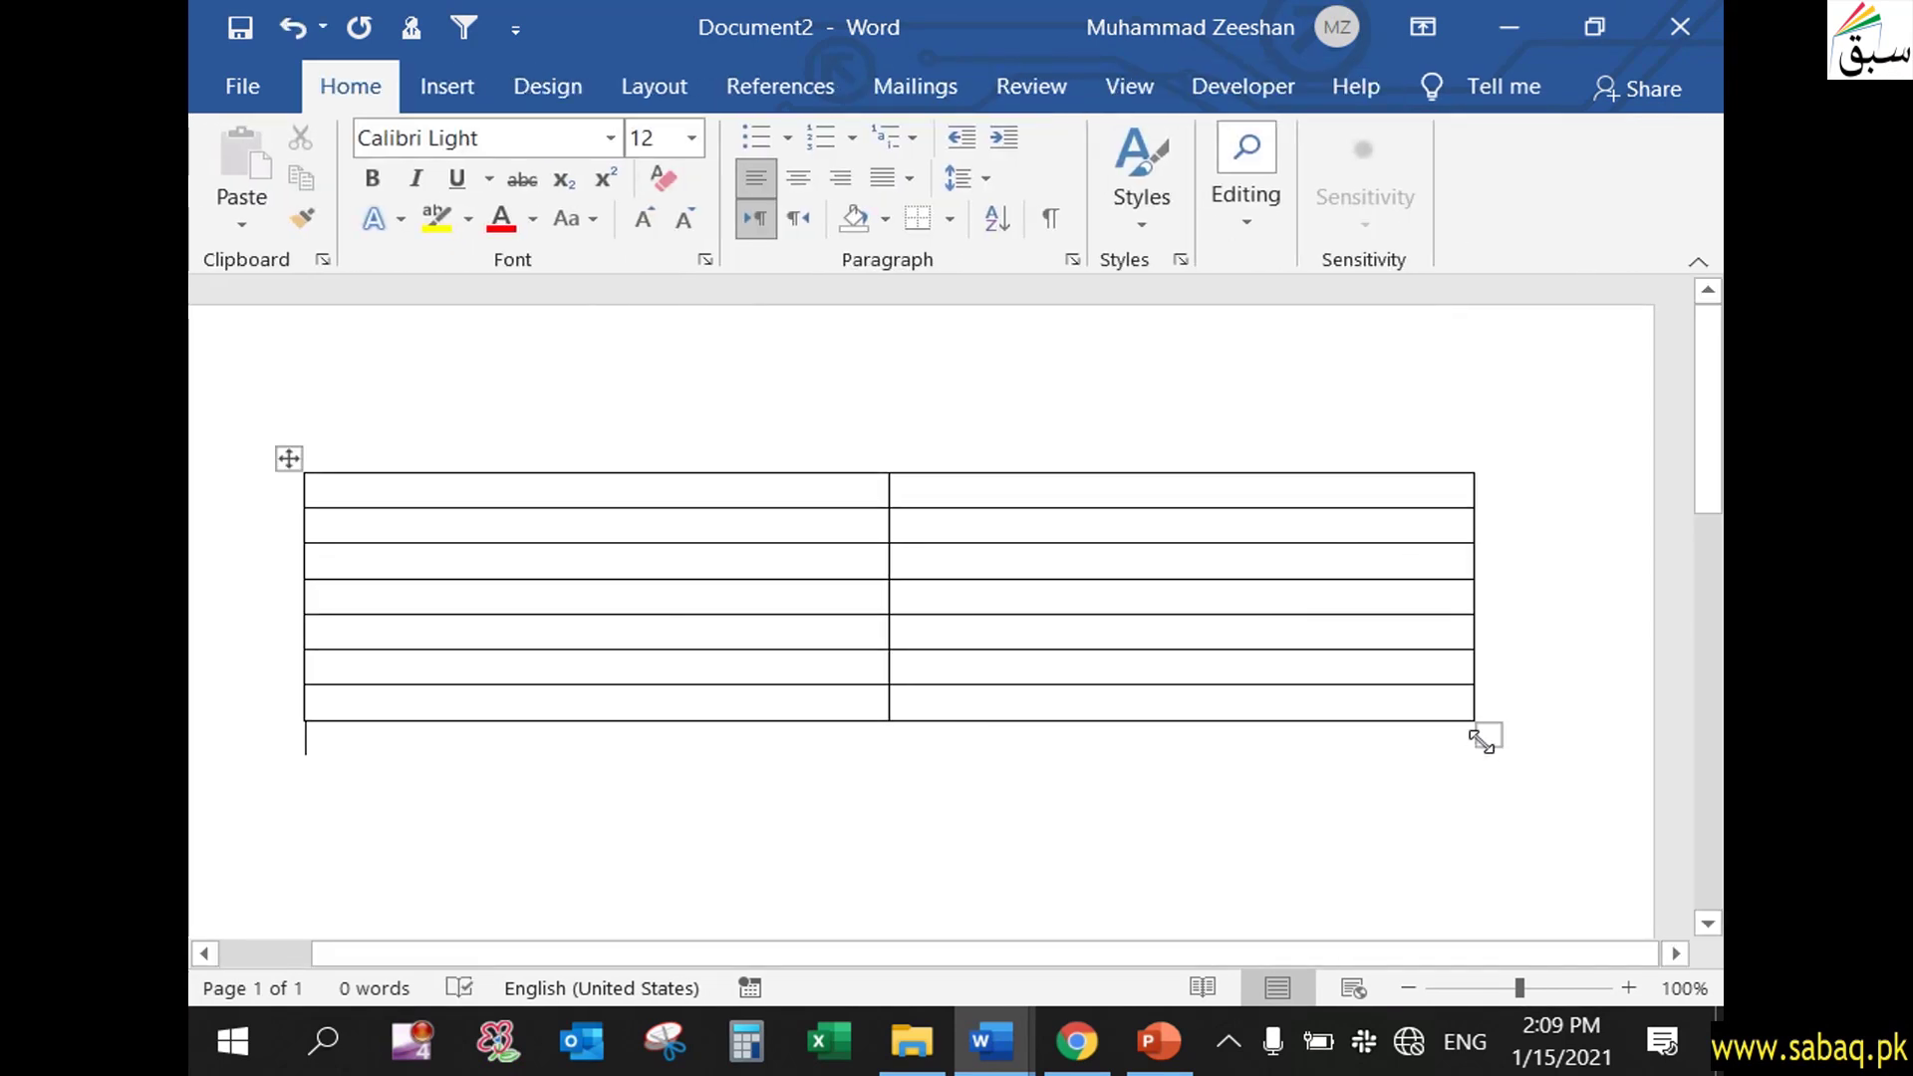
- Make the table narrower with taller rows and move it toward the middle of the page
left_click_drag(1482, 741, 910, 875)
left_click_drag(288, 458, 481, 445)
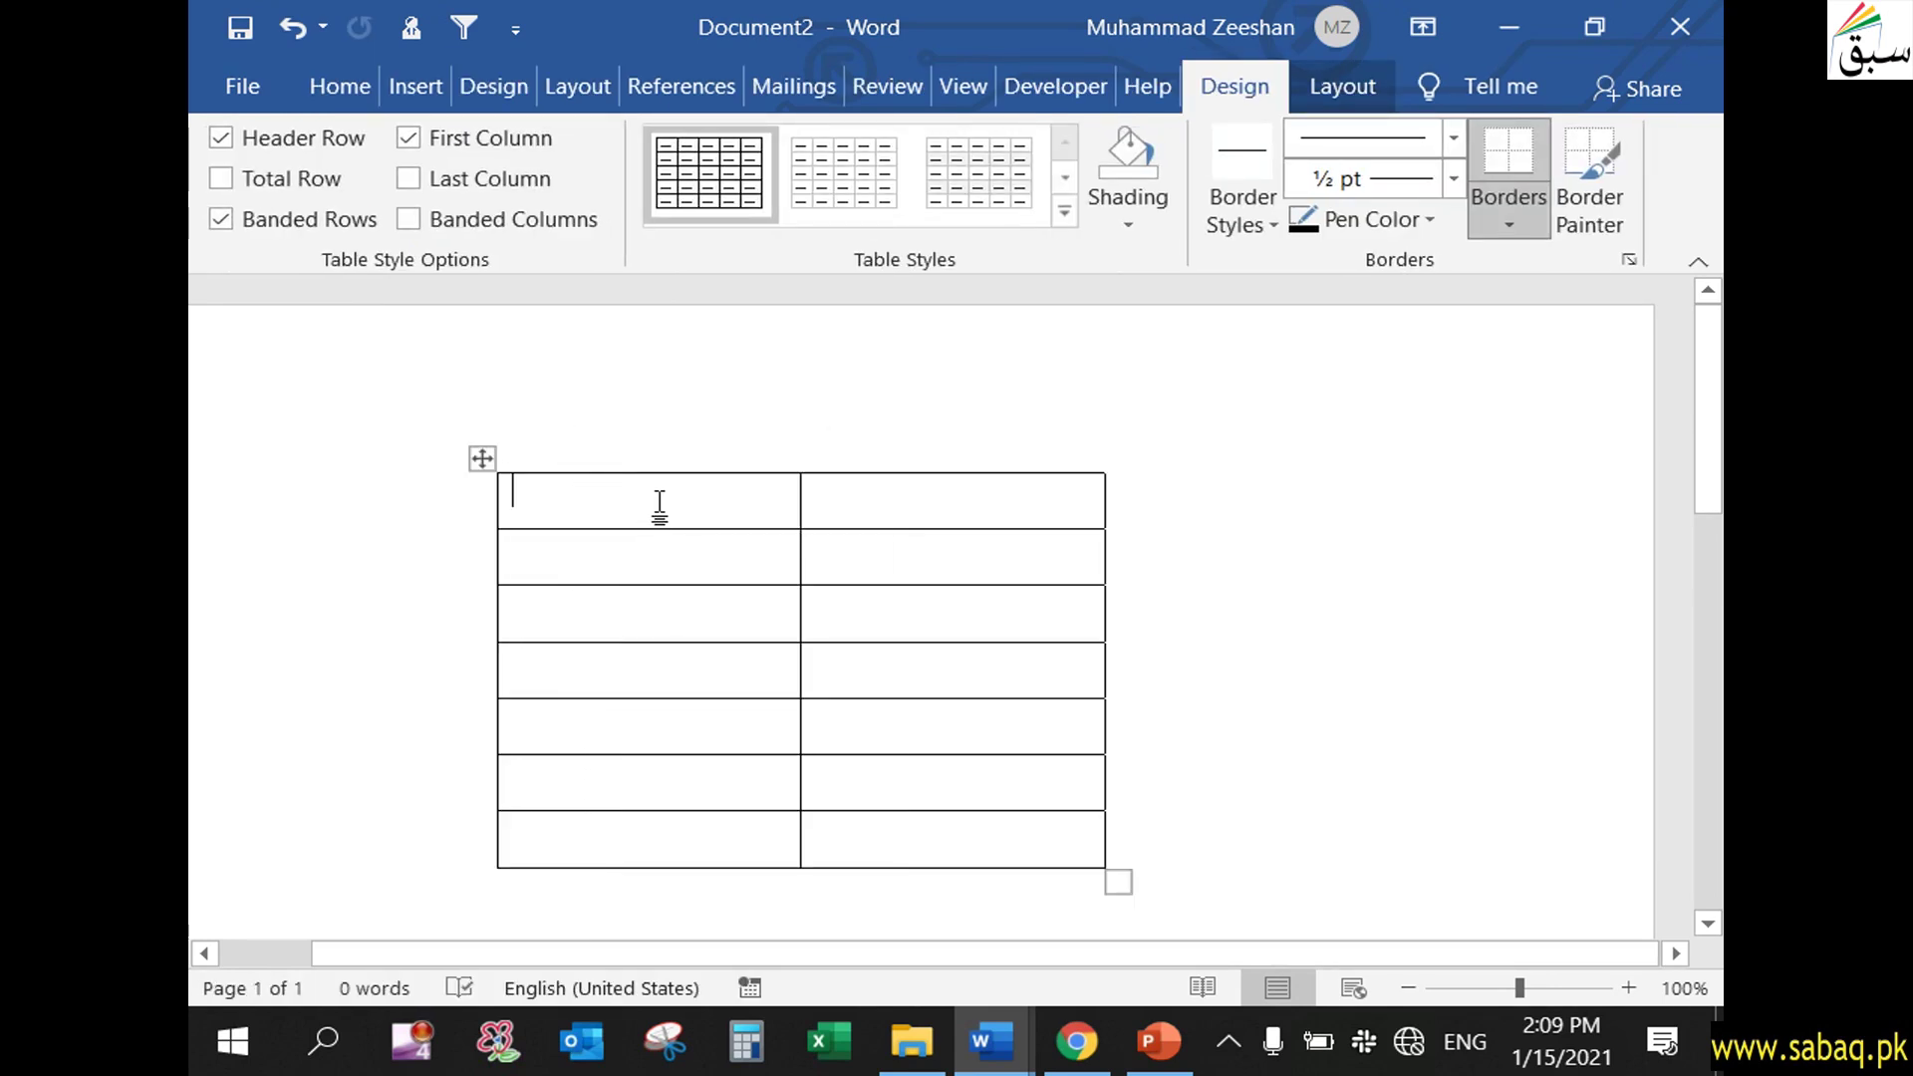
left_click(932, 503)
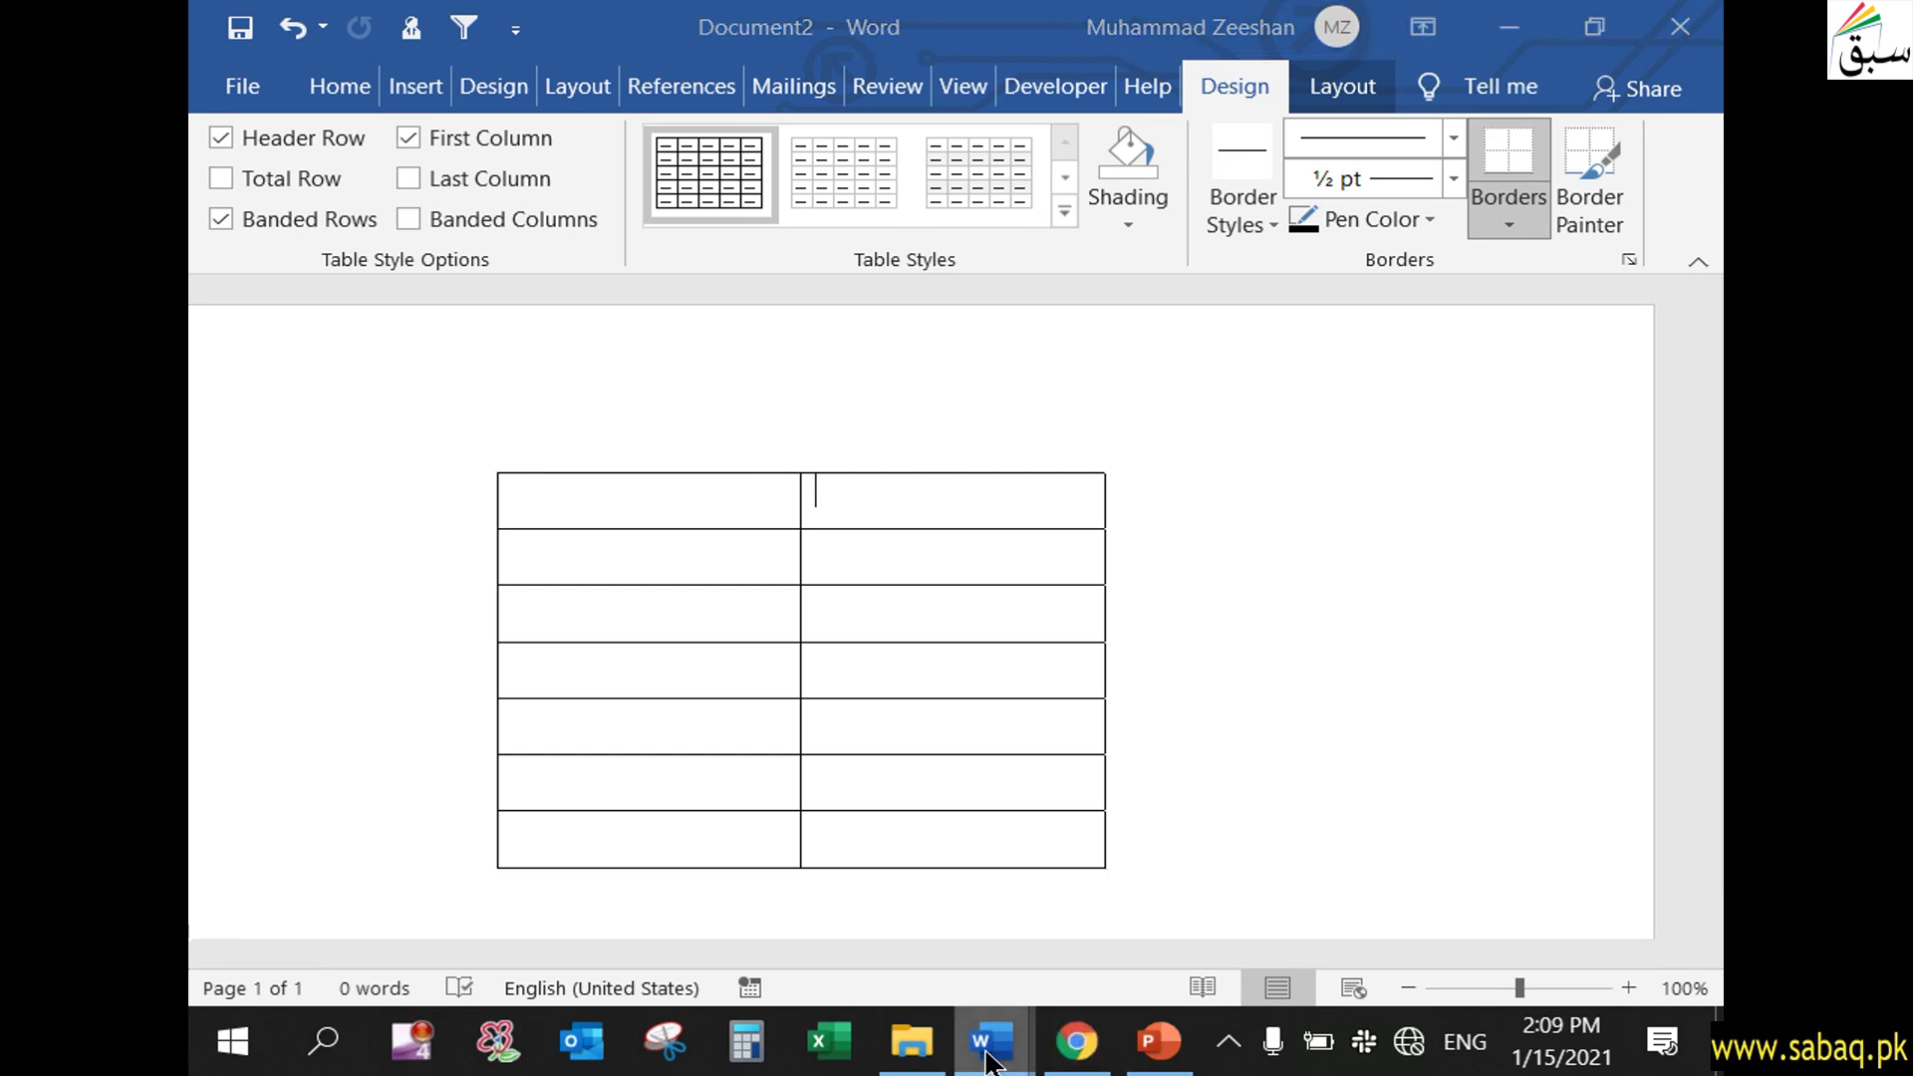
- Switch to Document1 and copy the word "Video" at the start of the first paragraph
mouse_move(989, 1042)
left_click(821, 919)
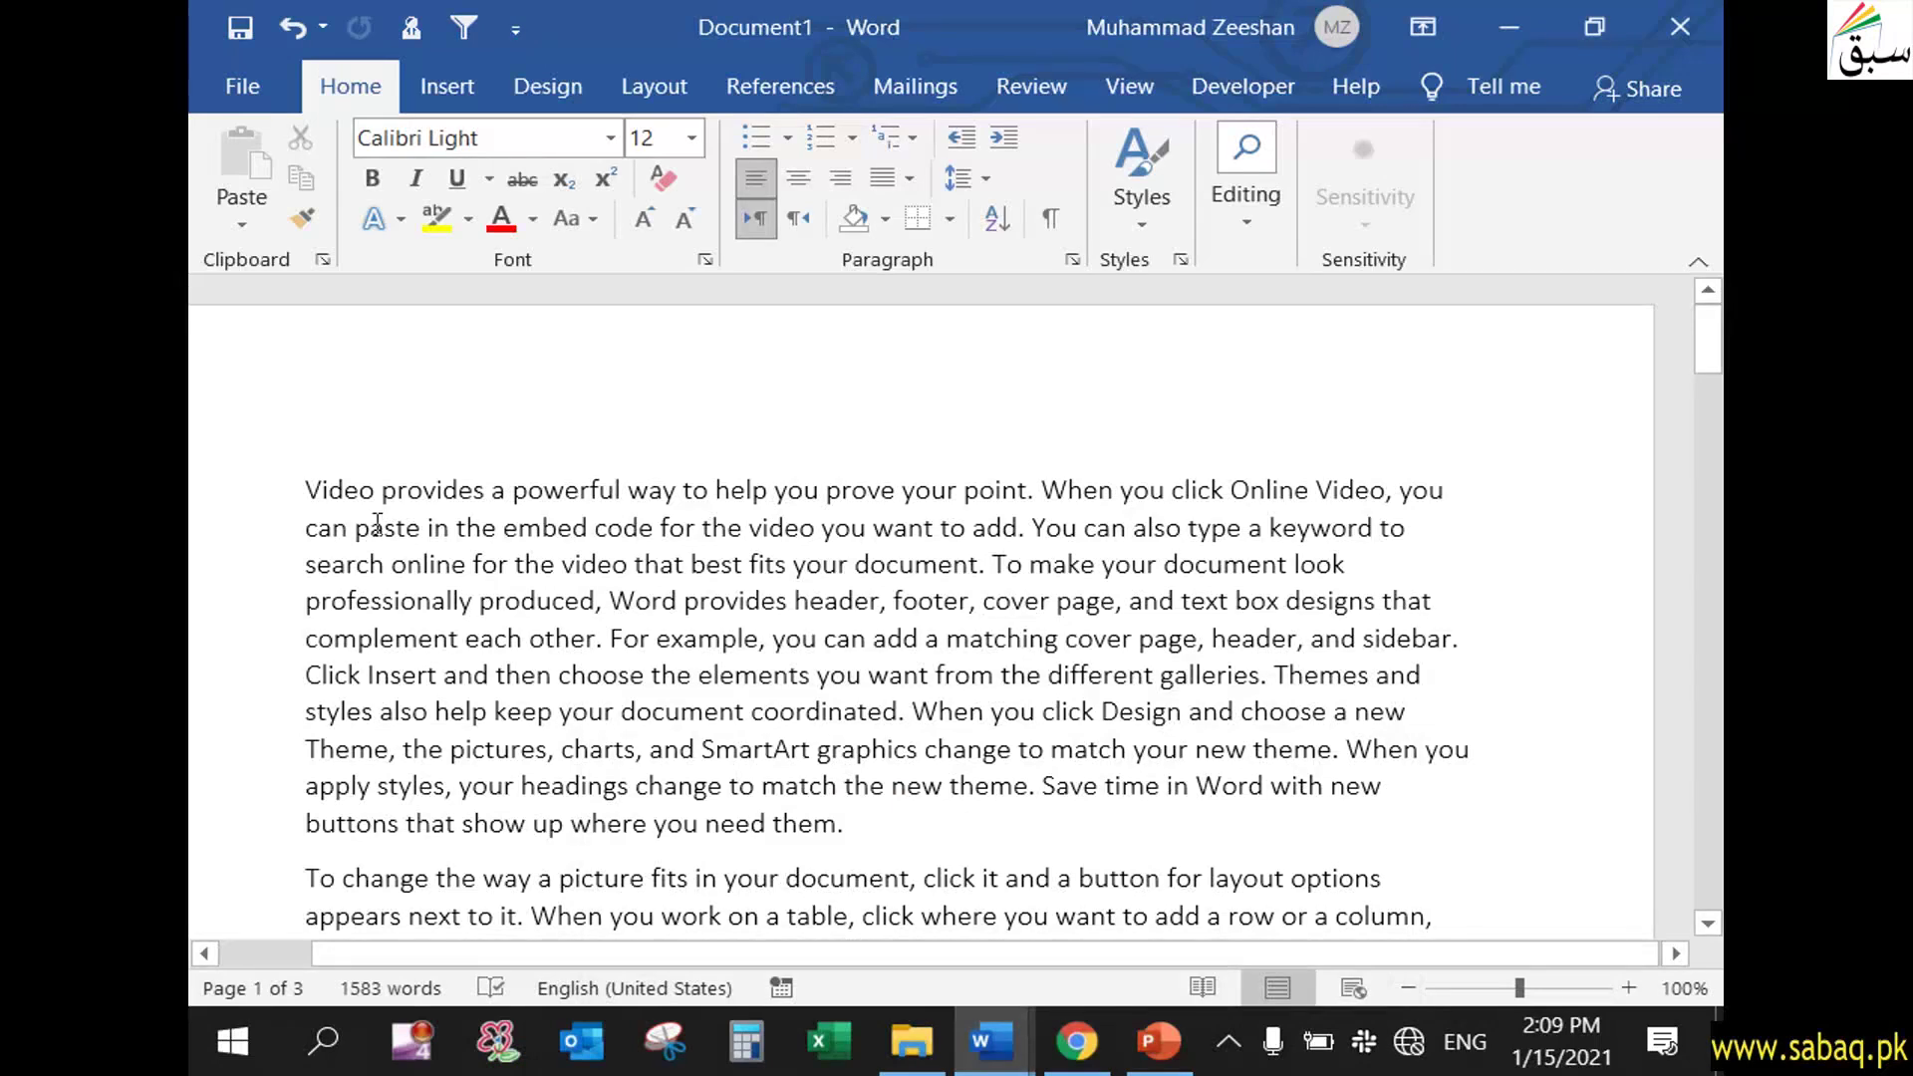
left_click_drag(307, 488, 359, 493)
right_click(356, 487)
left_click(421, 546)
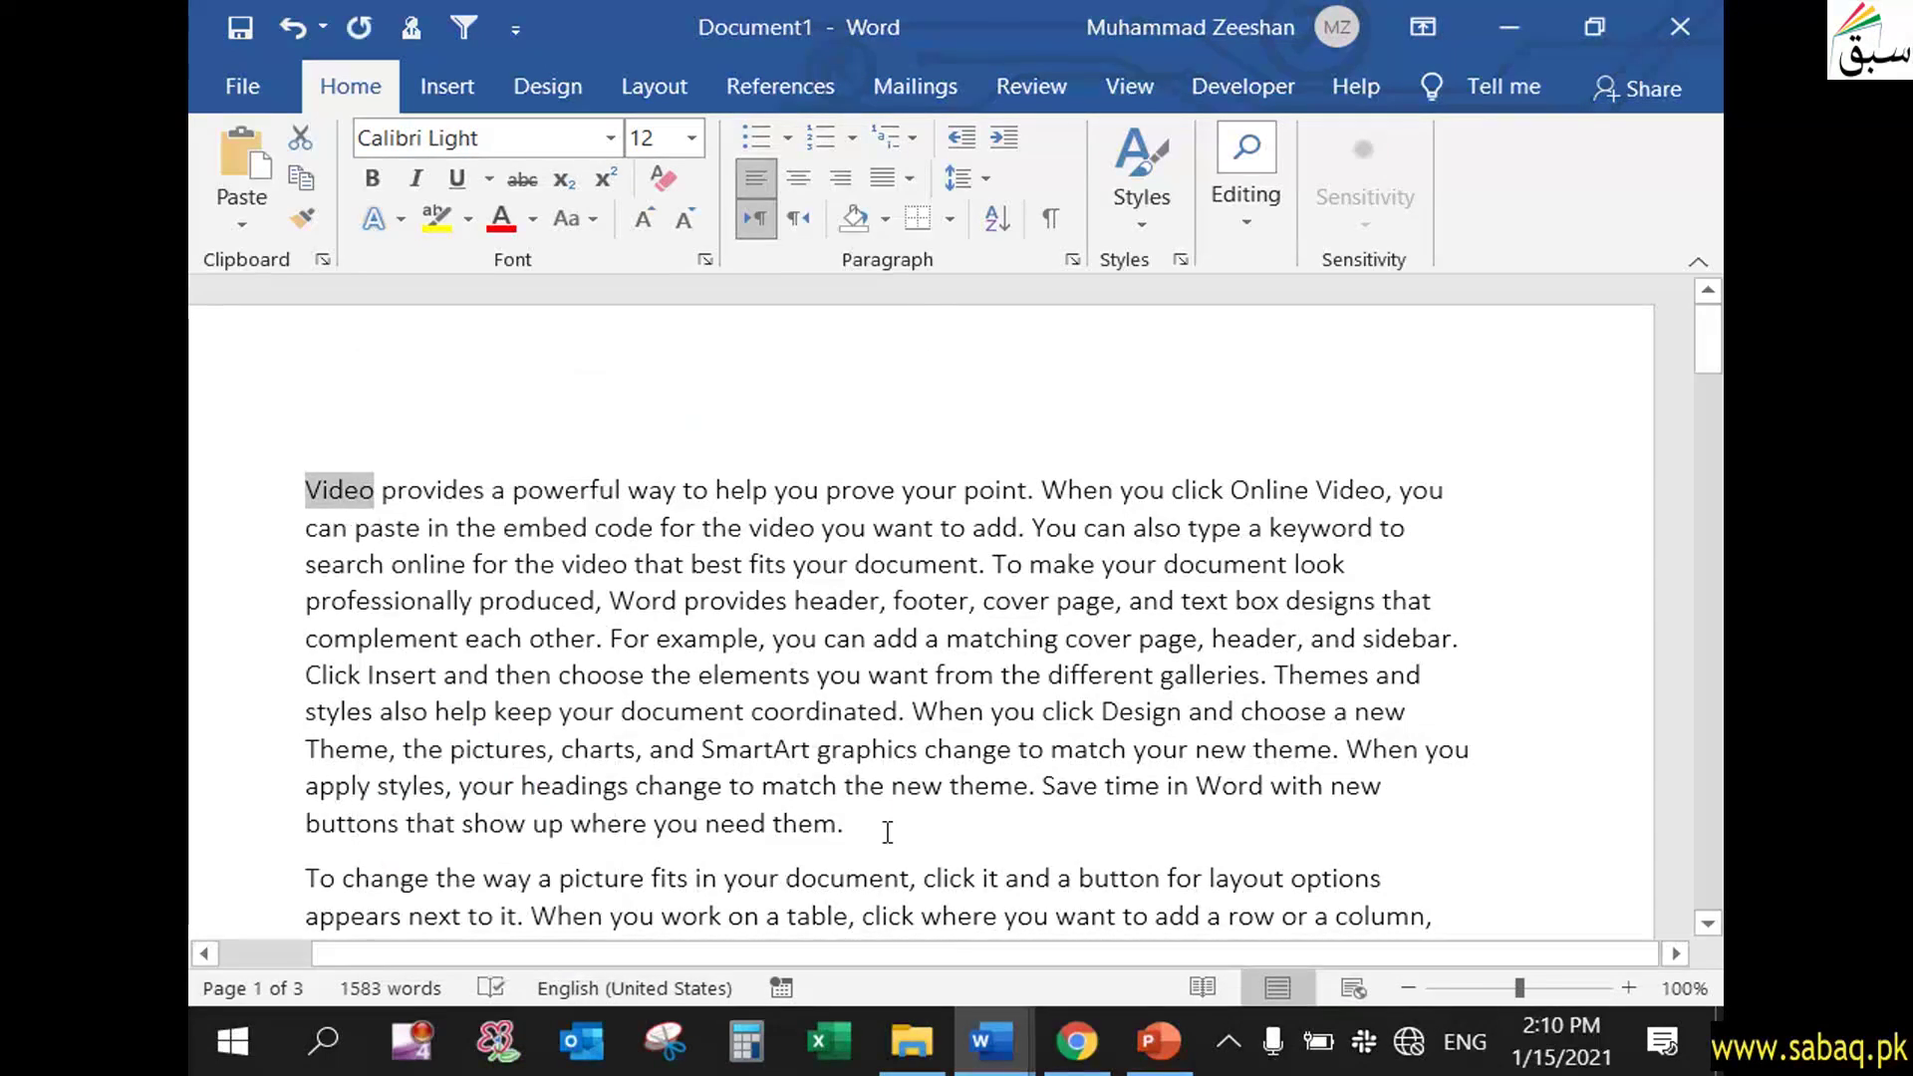
- Paste "Video" into the first cell of Document2's table and enter "Online Video" in the cell beside it
mouse_move(989, 1041)
left_click(1104, 853)
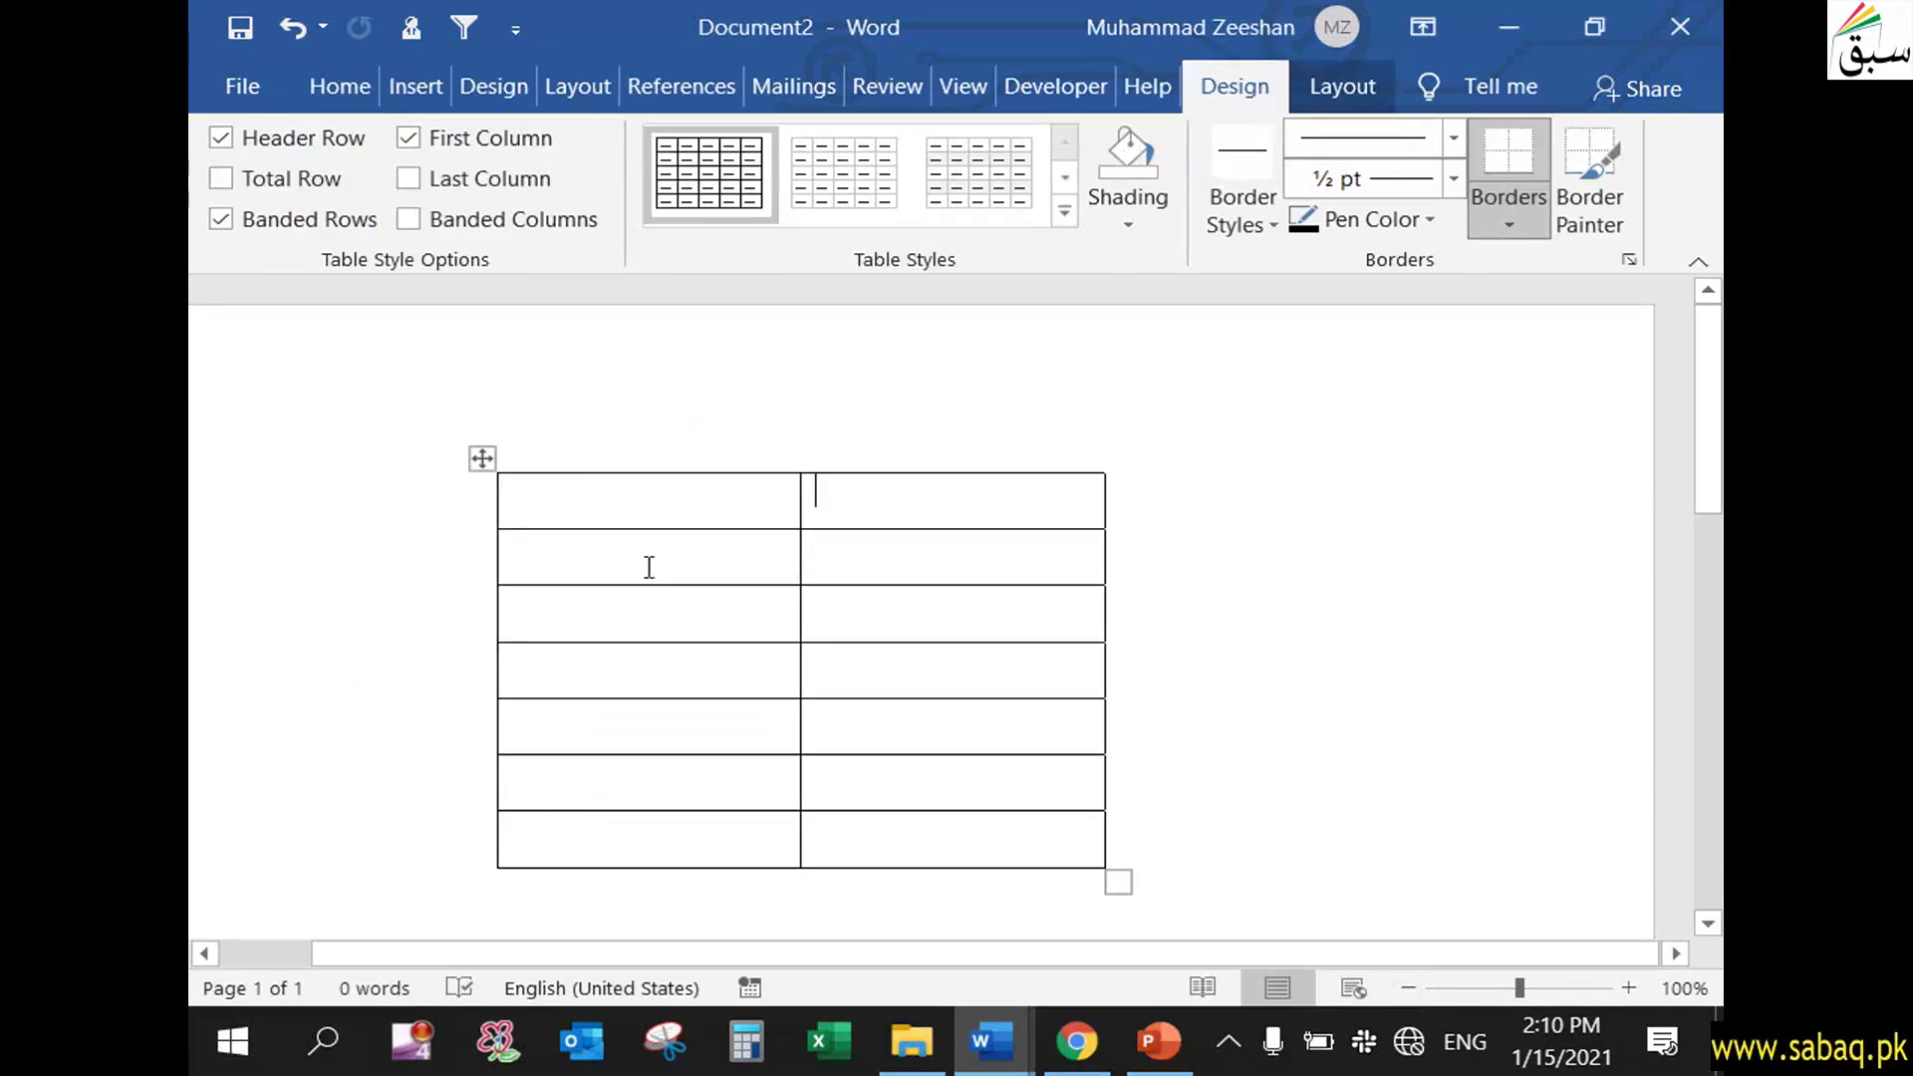
right_click(551, 499)
left_click(622, 493)
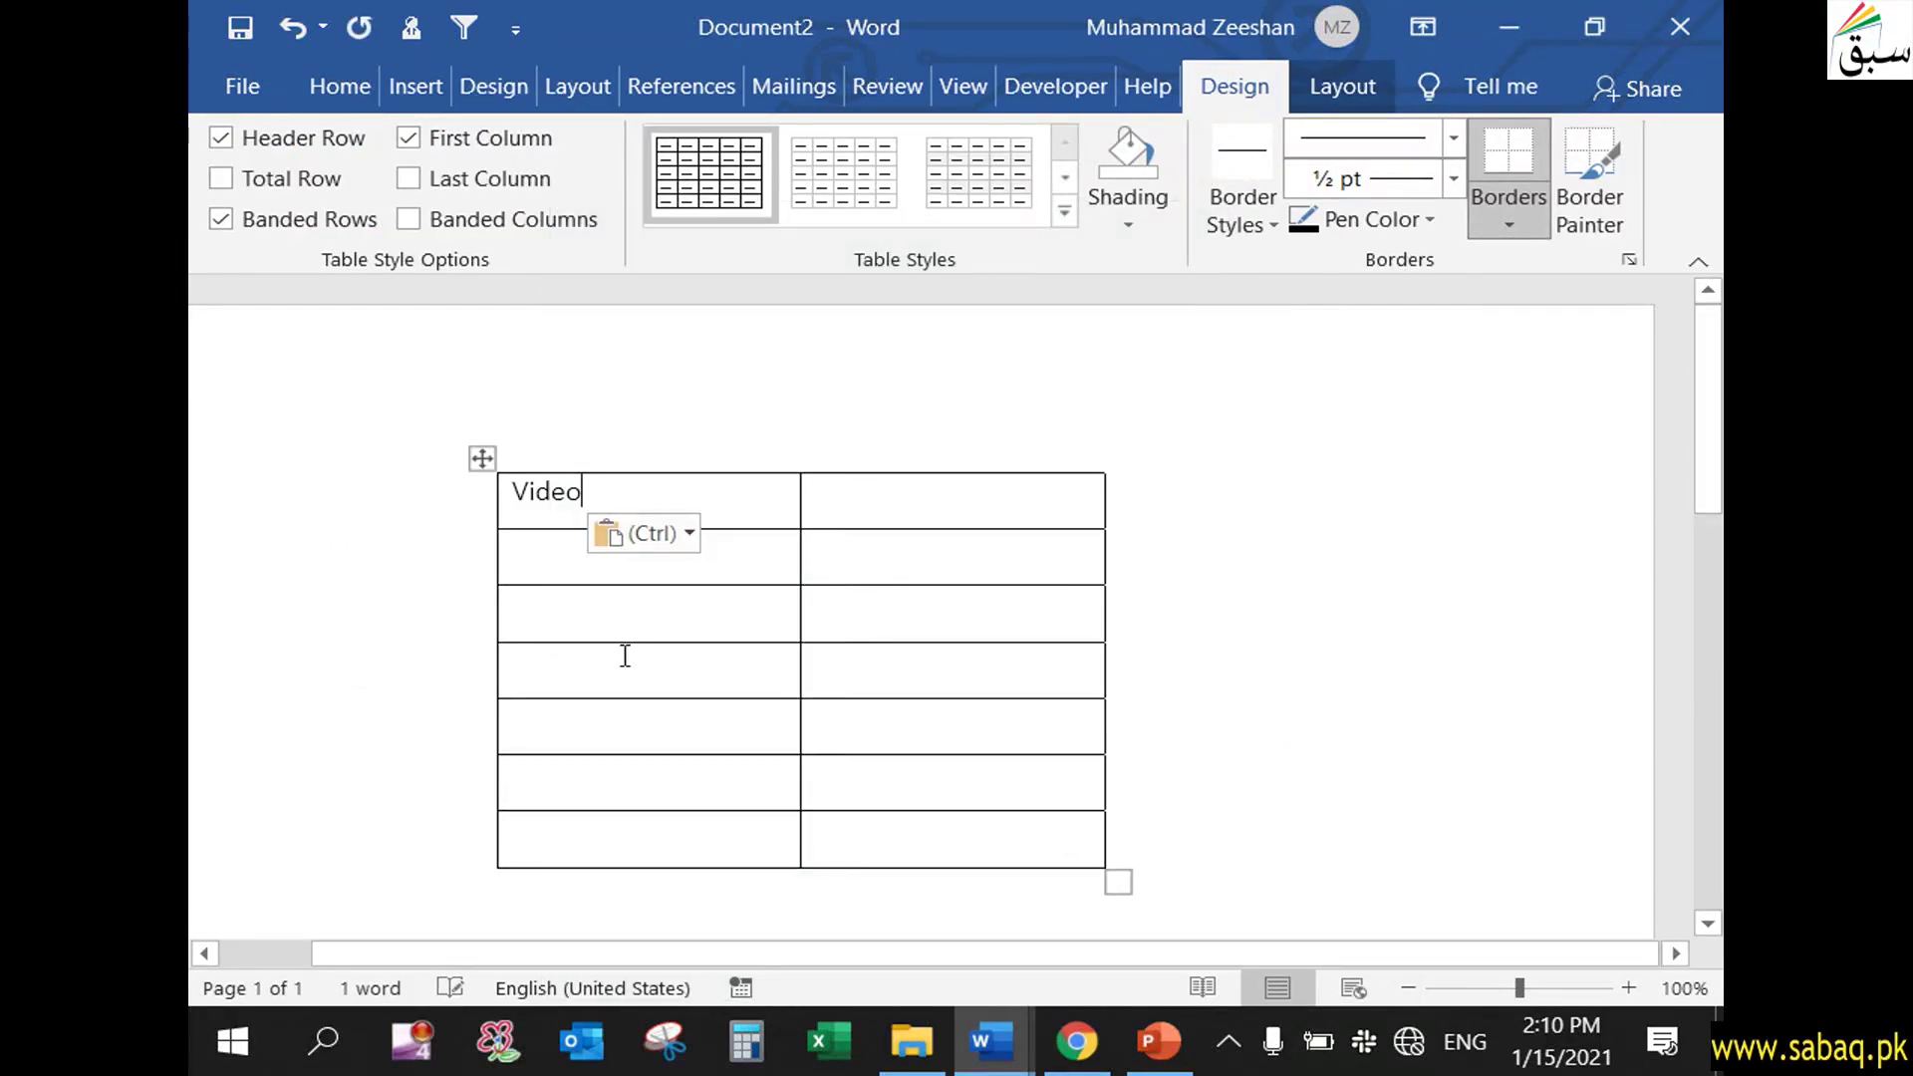
left_click(843, 506)
type("Online ")
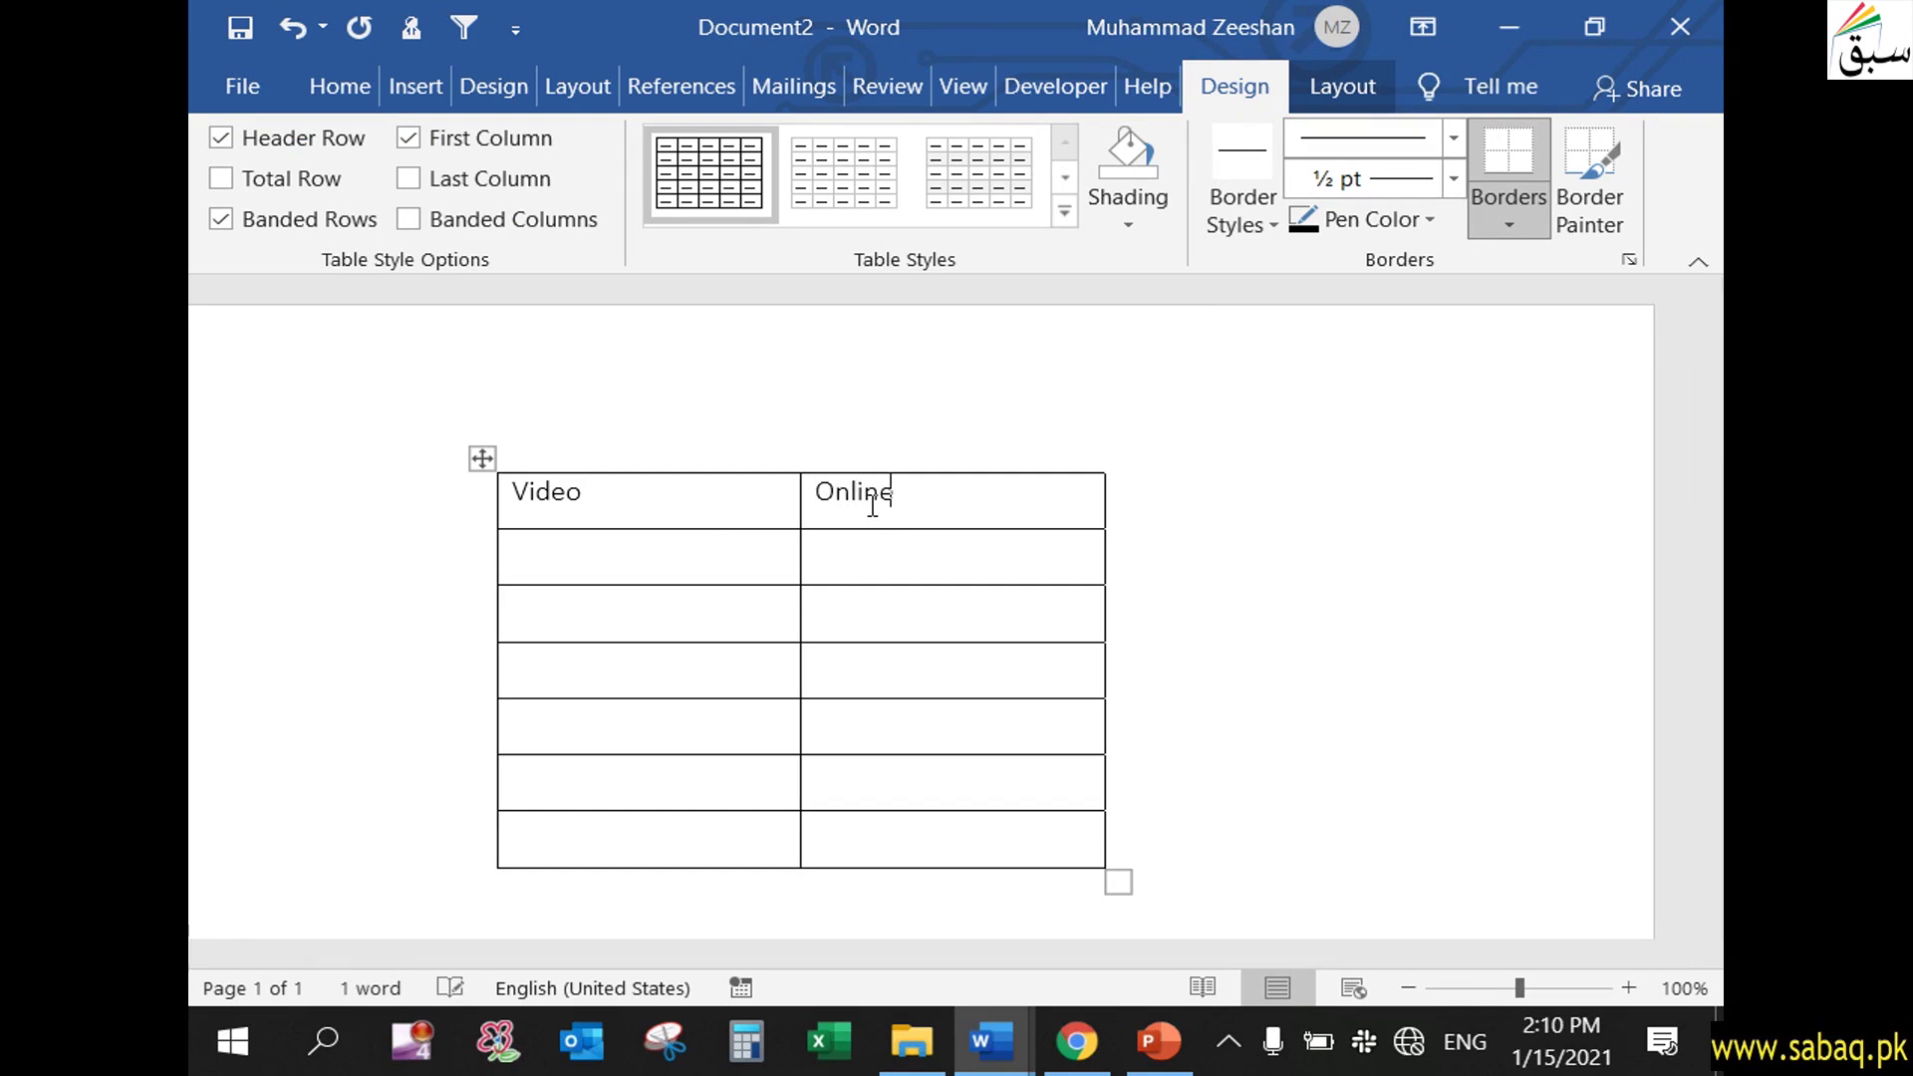
type("Vide")
- Return to Document1 and copy the word "keyword" from the first paragraph
left_click(991, 1042)
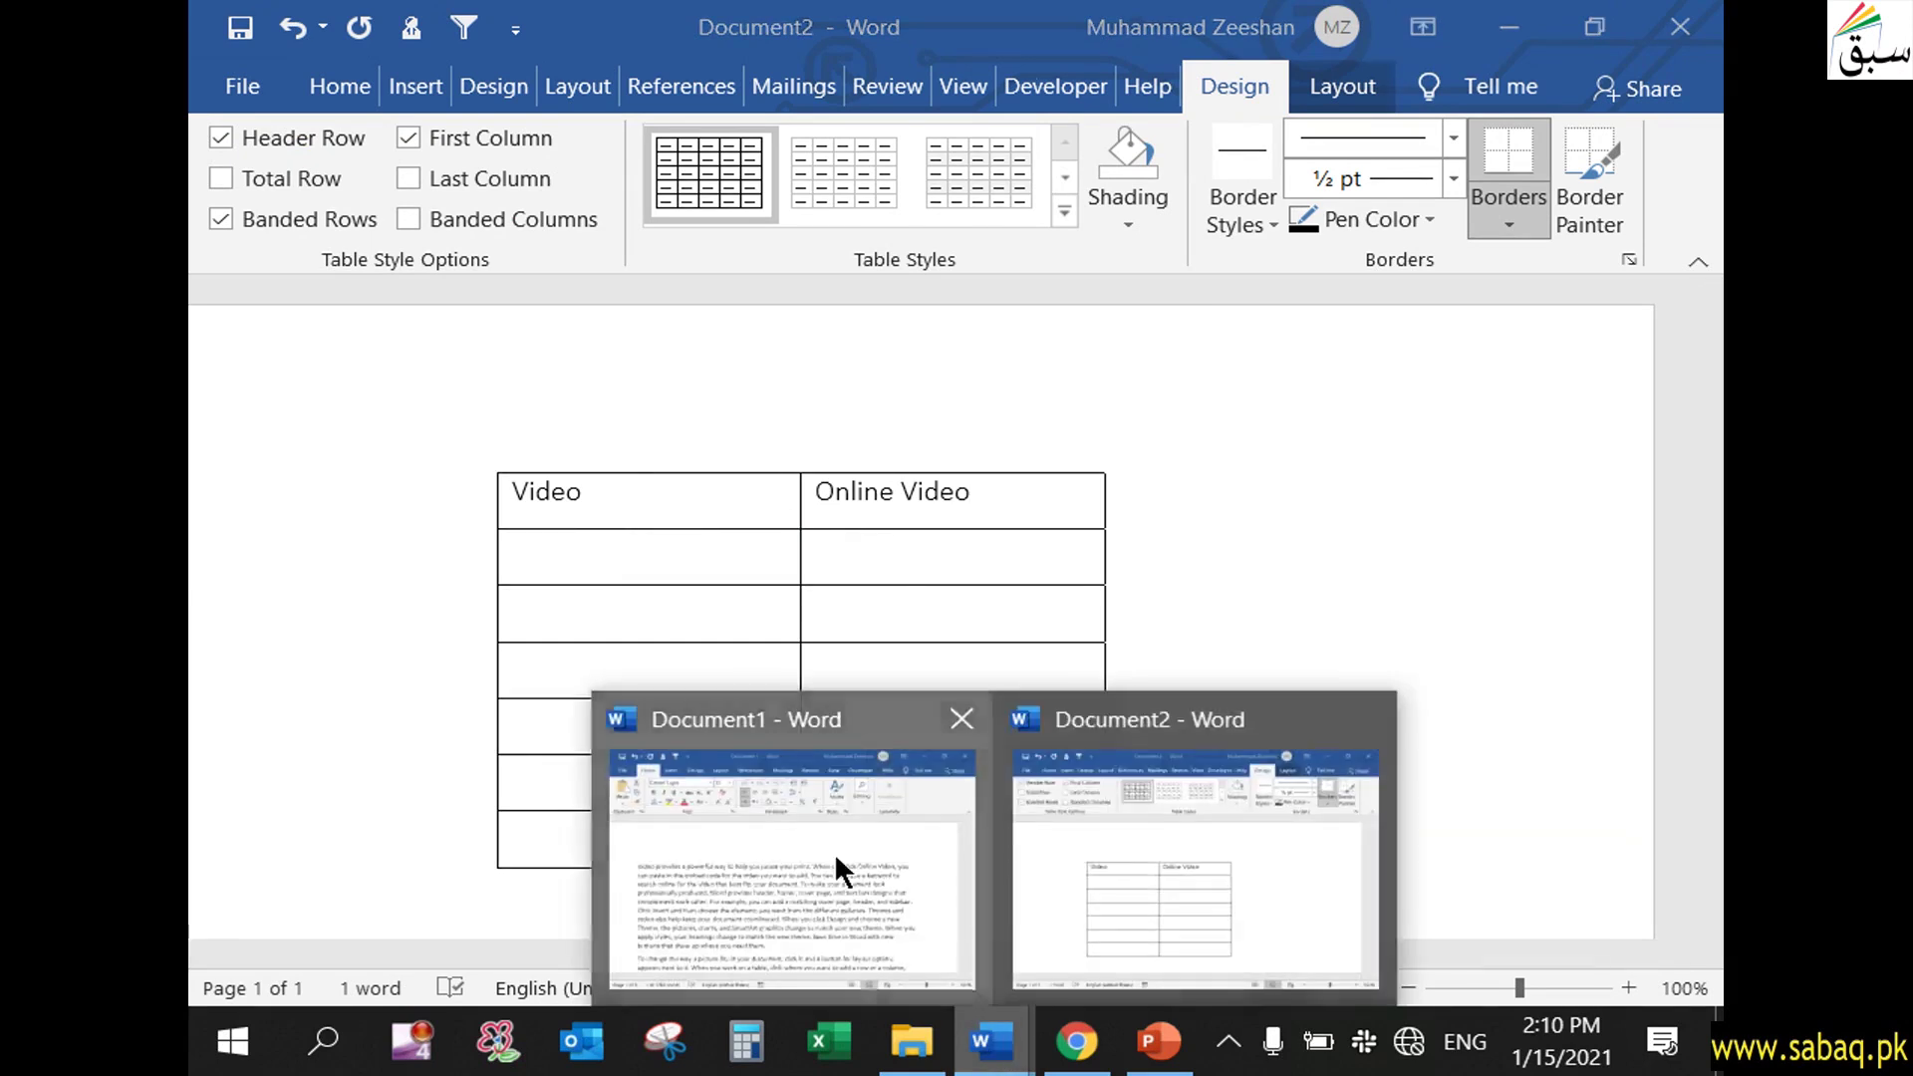
left_click(837, 869)
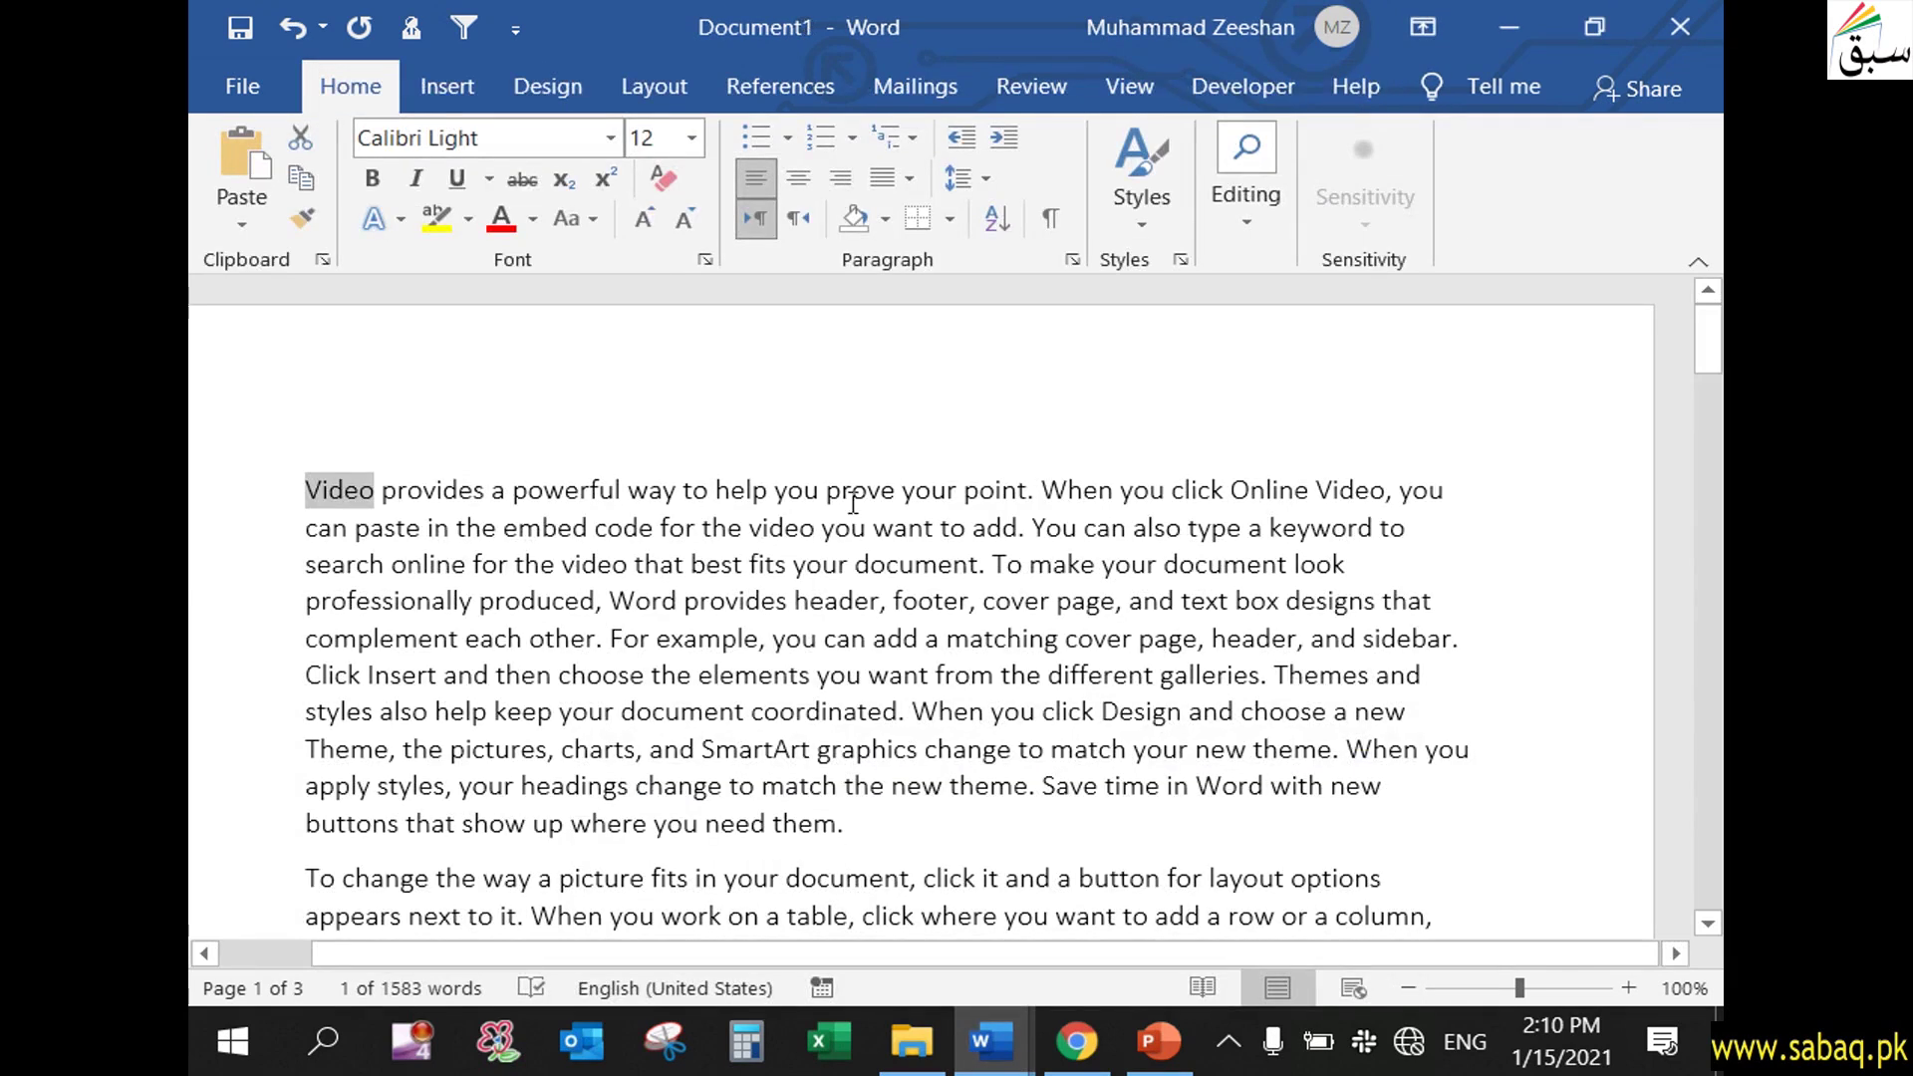
left_click(1174, 781)
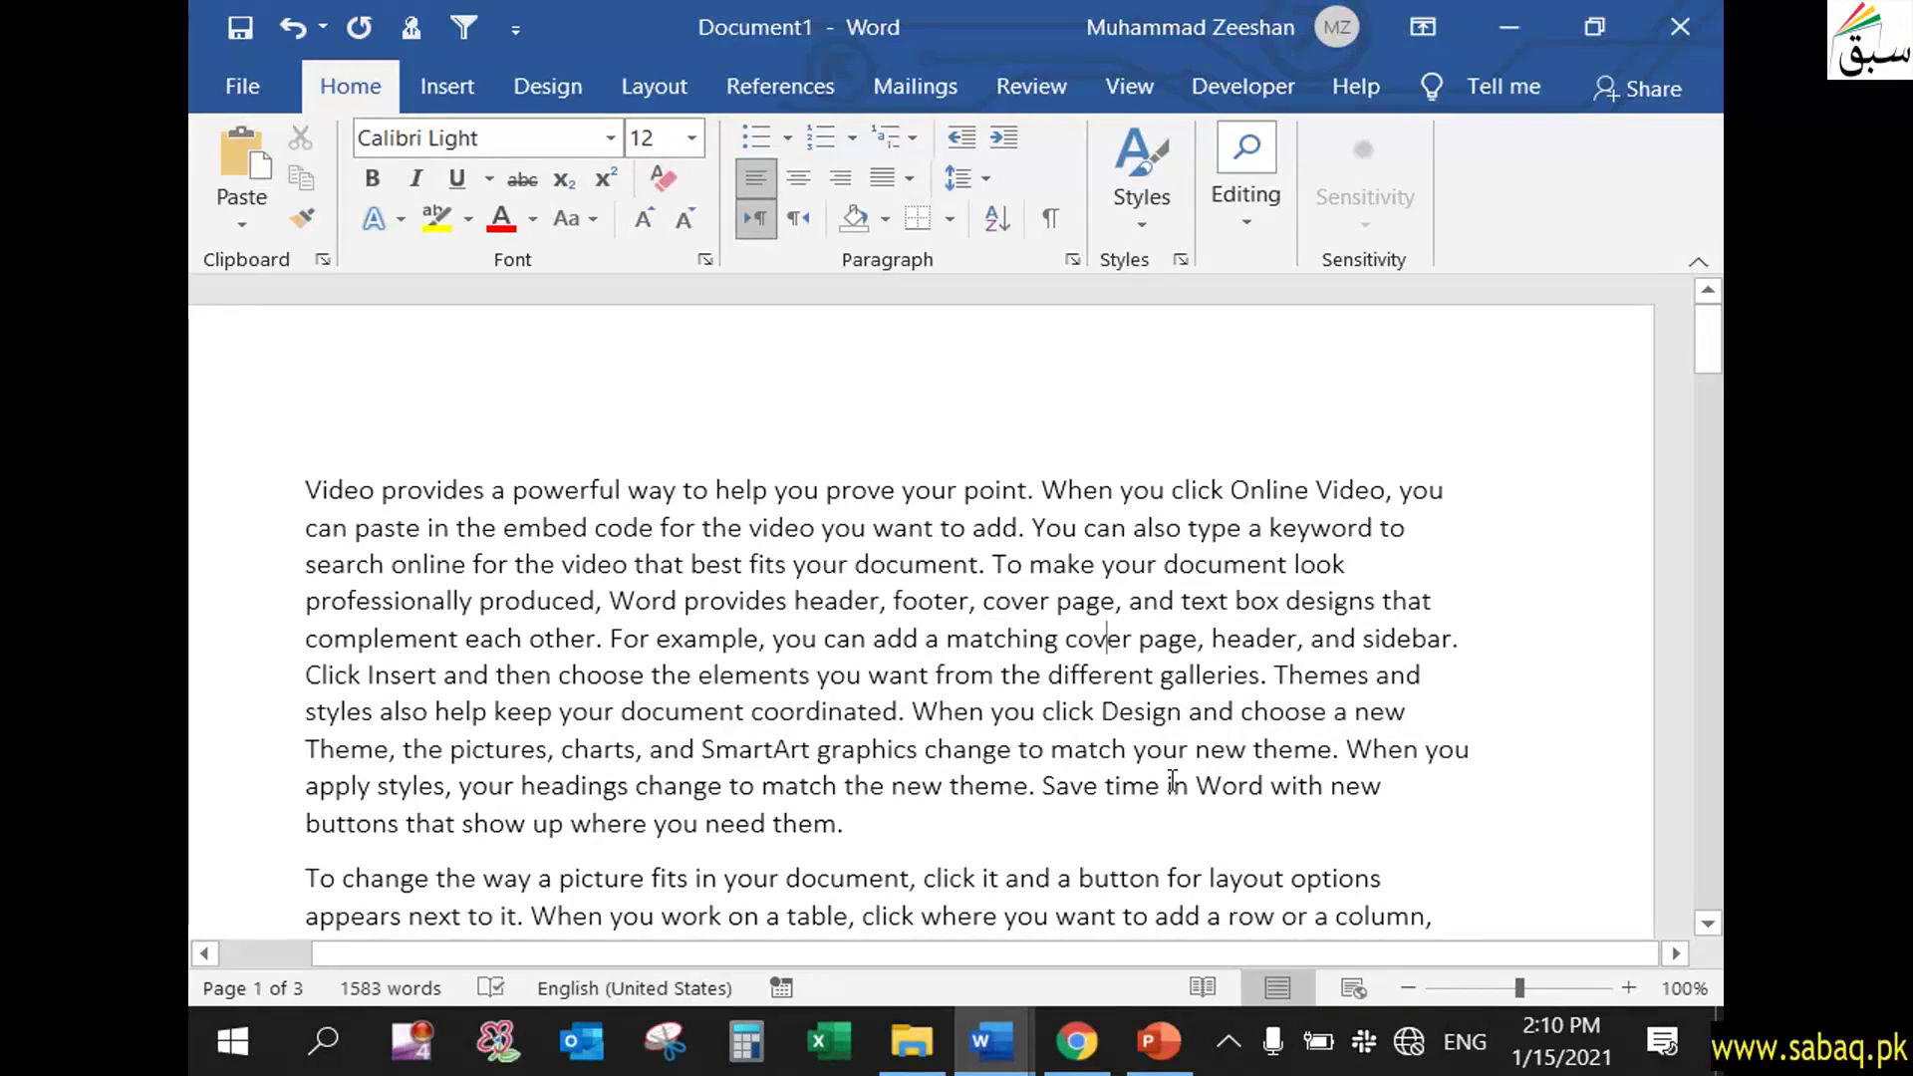
scroll(1159, 773, "down", 1)
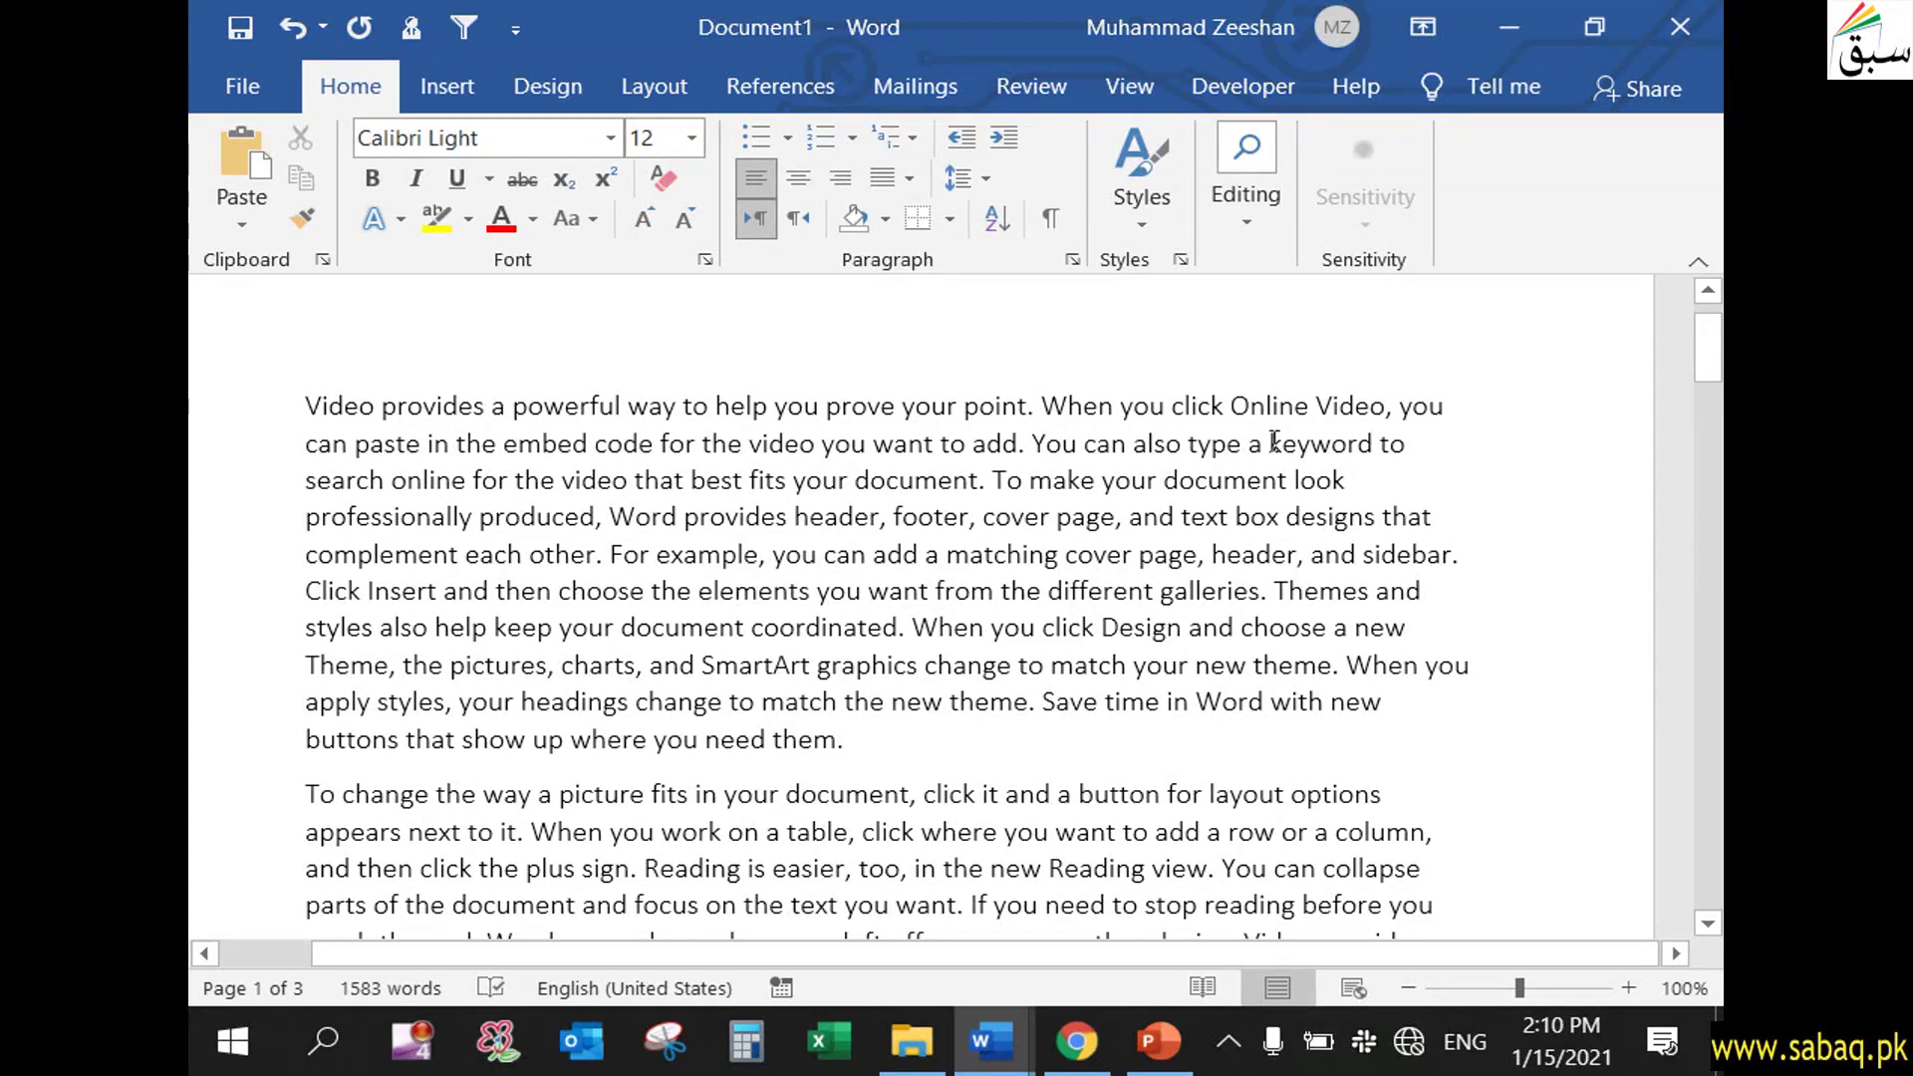
left_click_drag(1271, 444, 1376, 450)
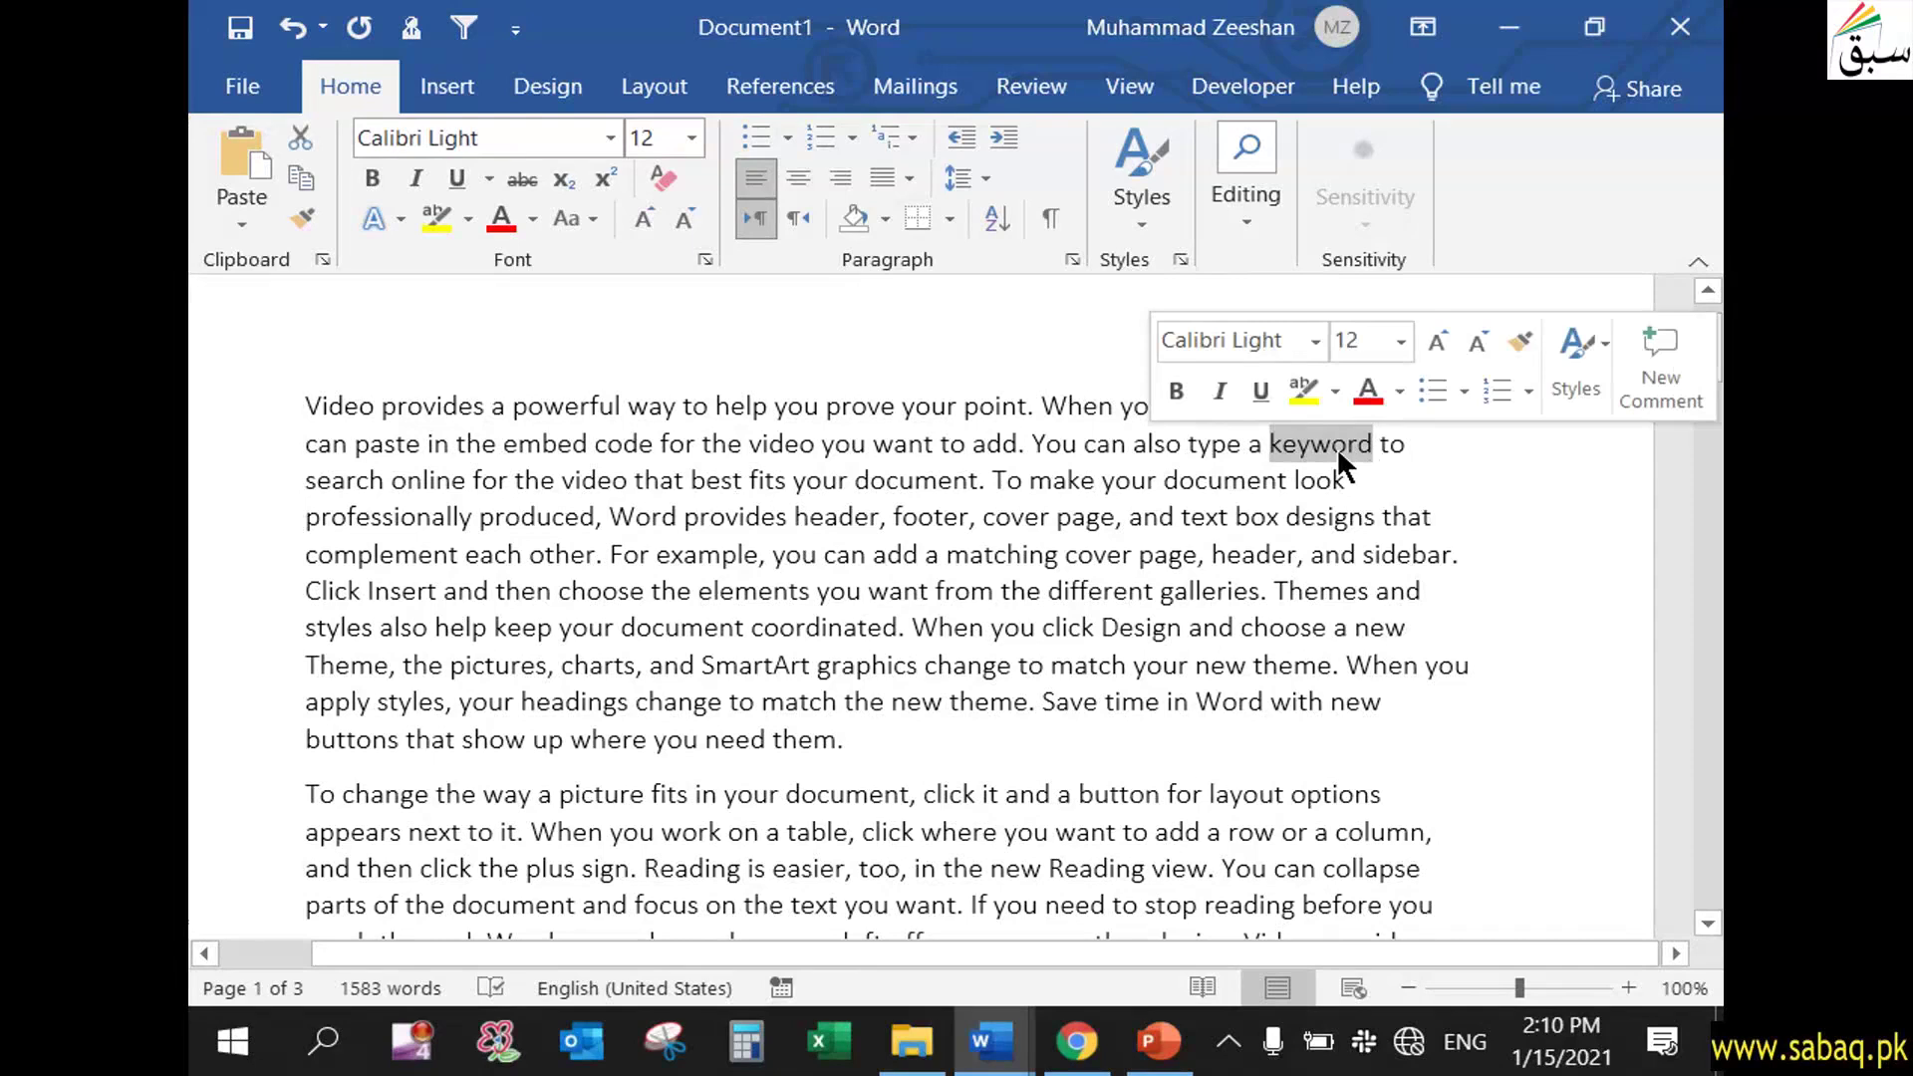
right_click(1336, 451)
left_click(1409, 517)
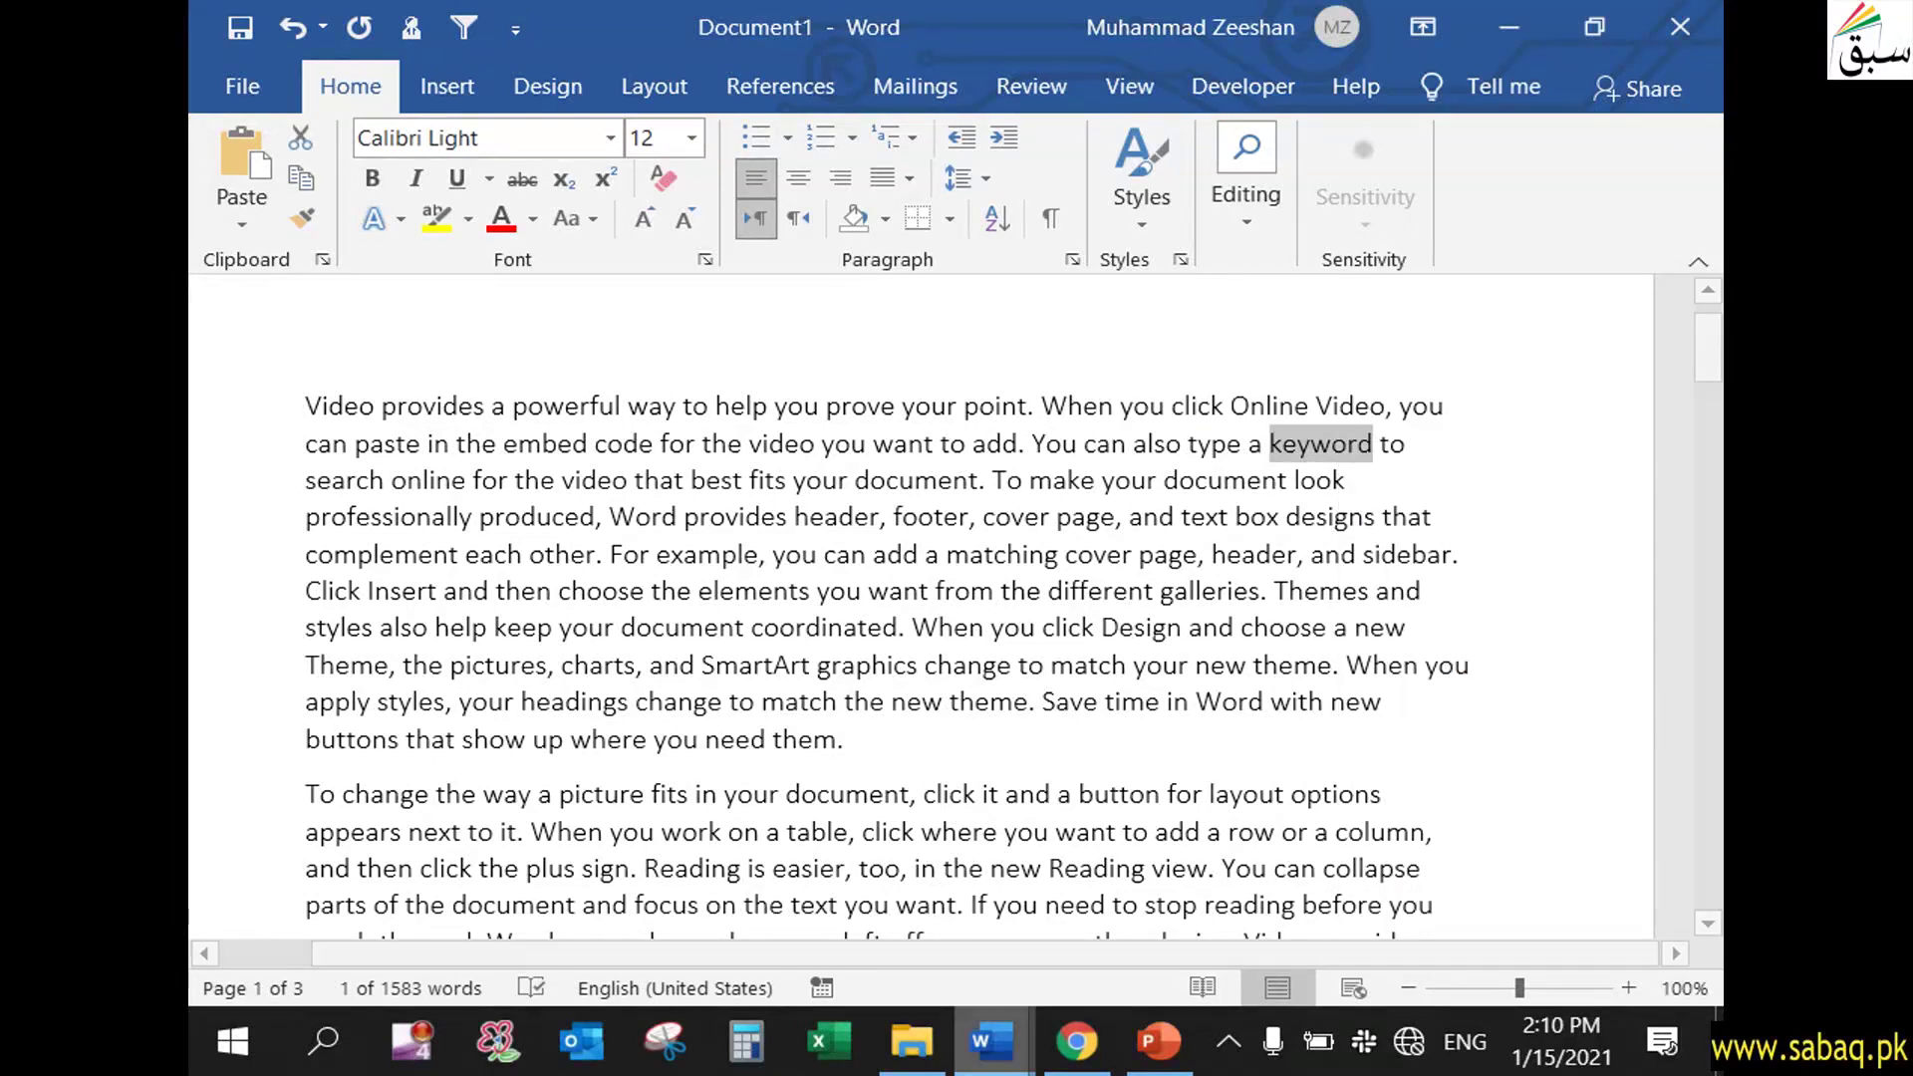
- Paste "keyword" into the second row's first cell in Document2 and enter "Important words" beside it
left_click(1057, 1044)
left_click(1016, 1060)
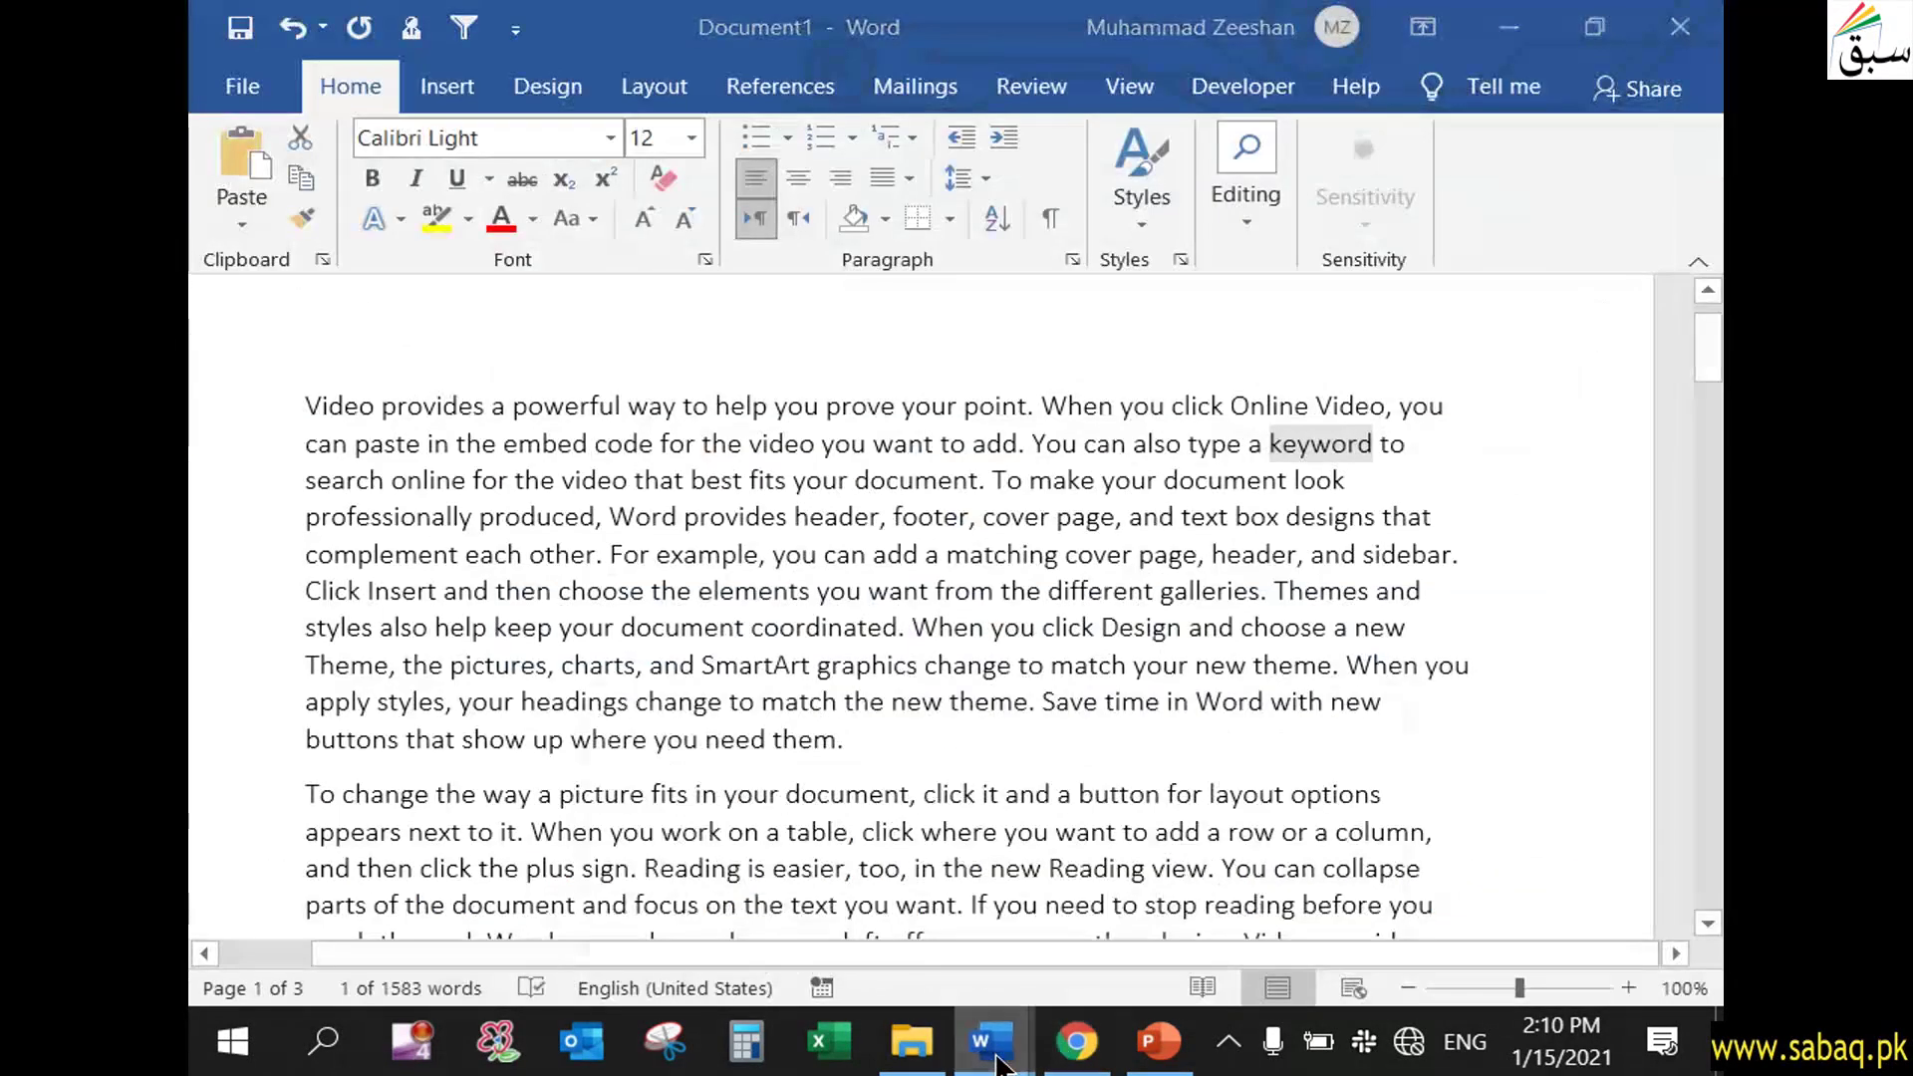
left_click(1014, 1056)
right_click(558, 562)
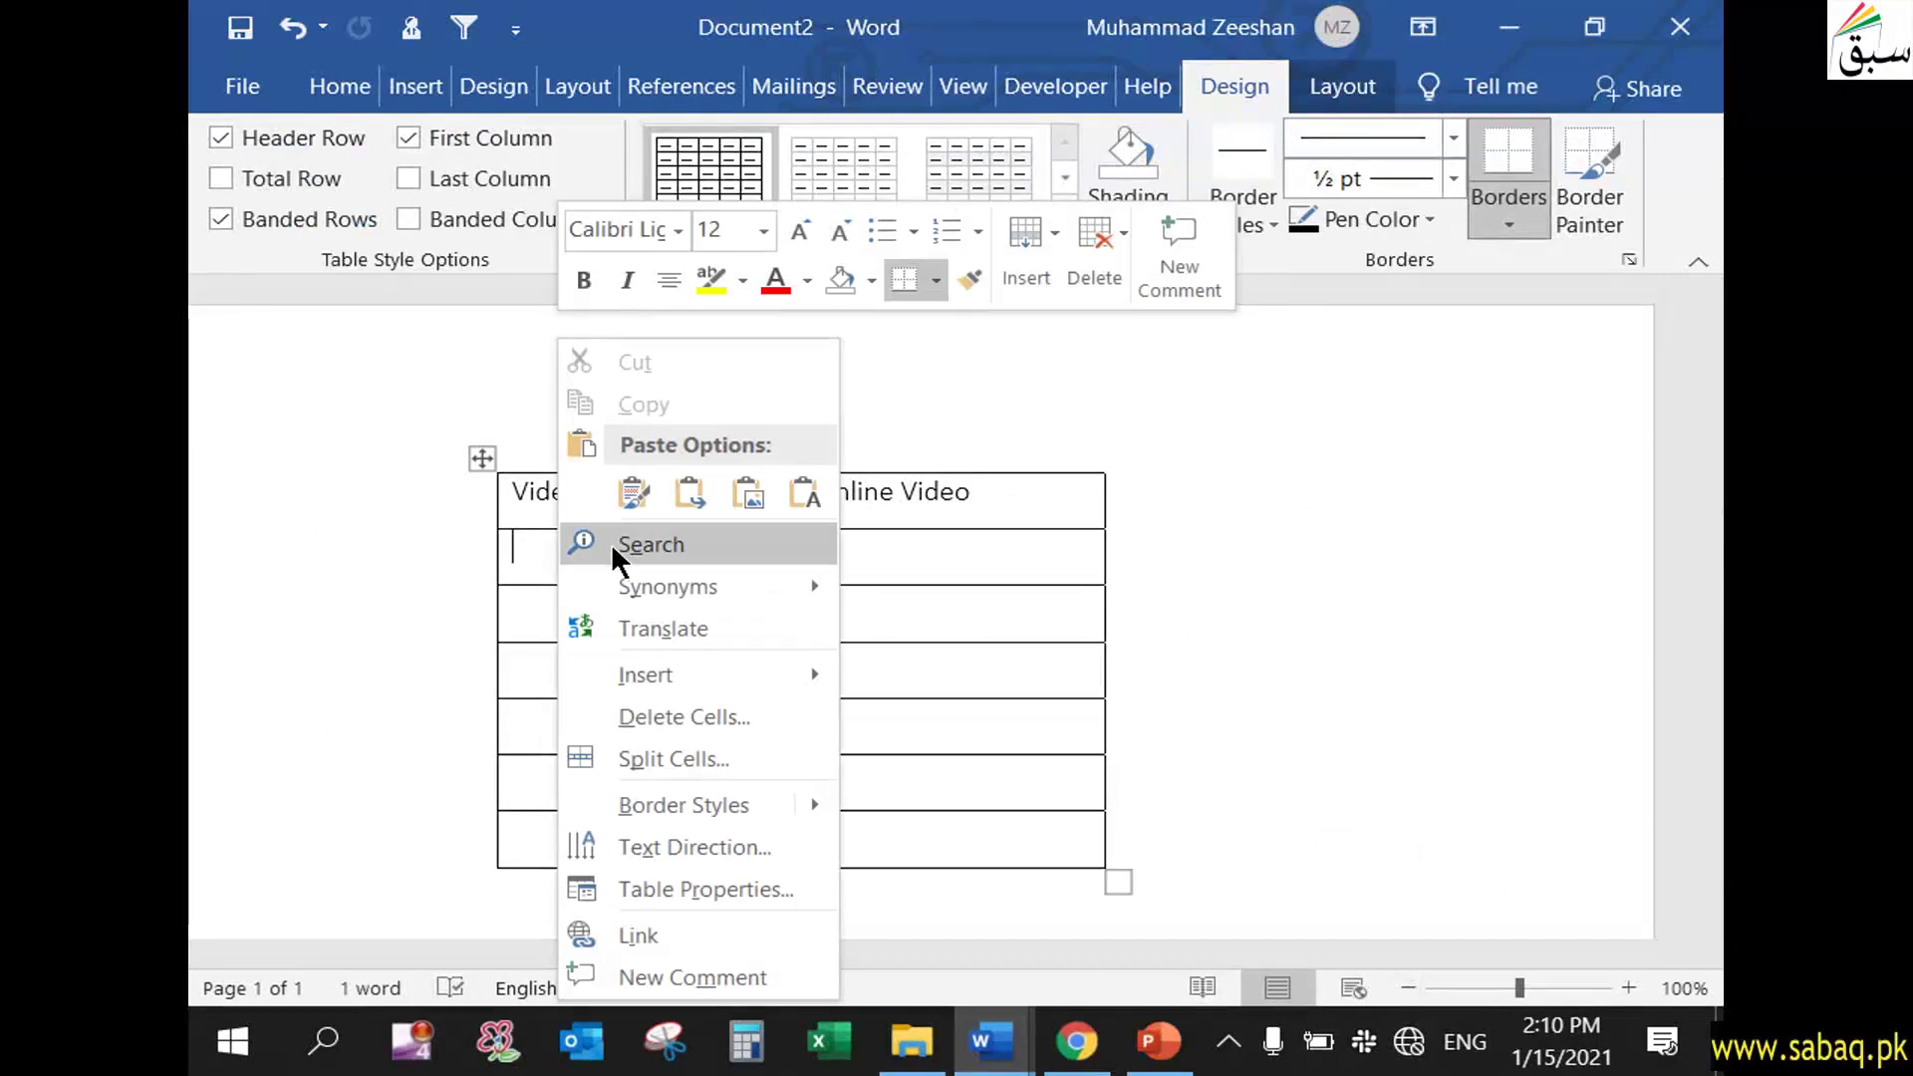
left_click(634, 492)
left_click(861, 560)
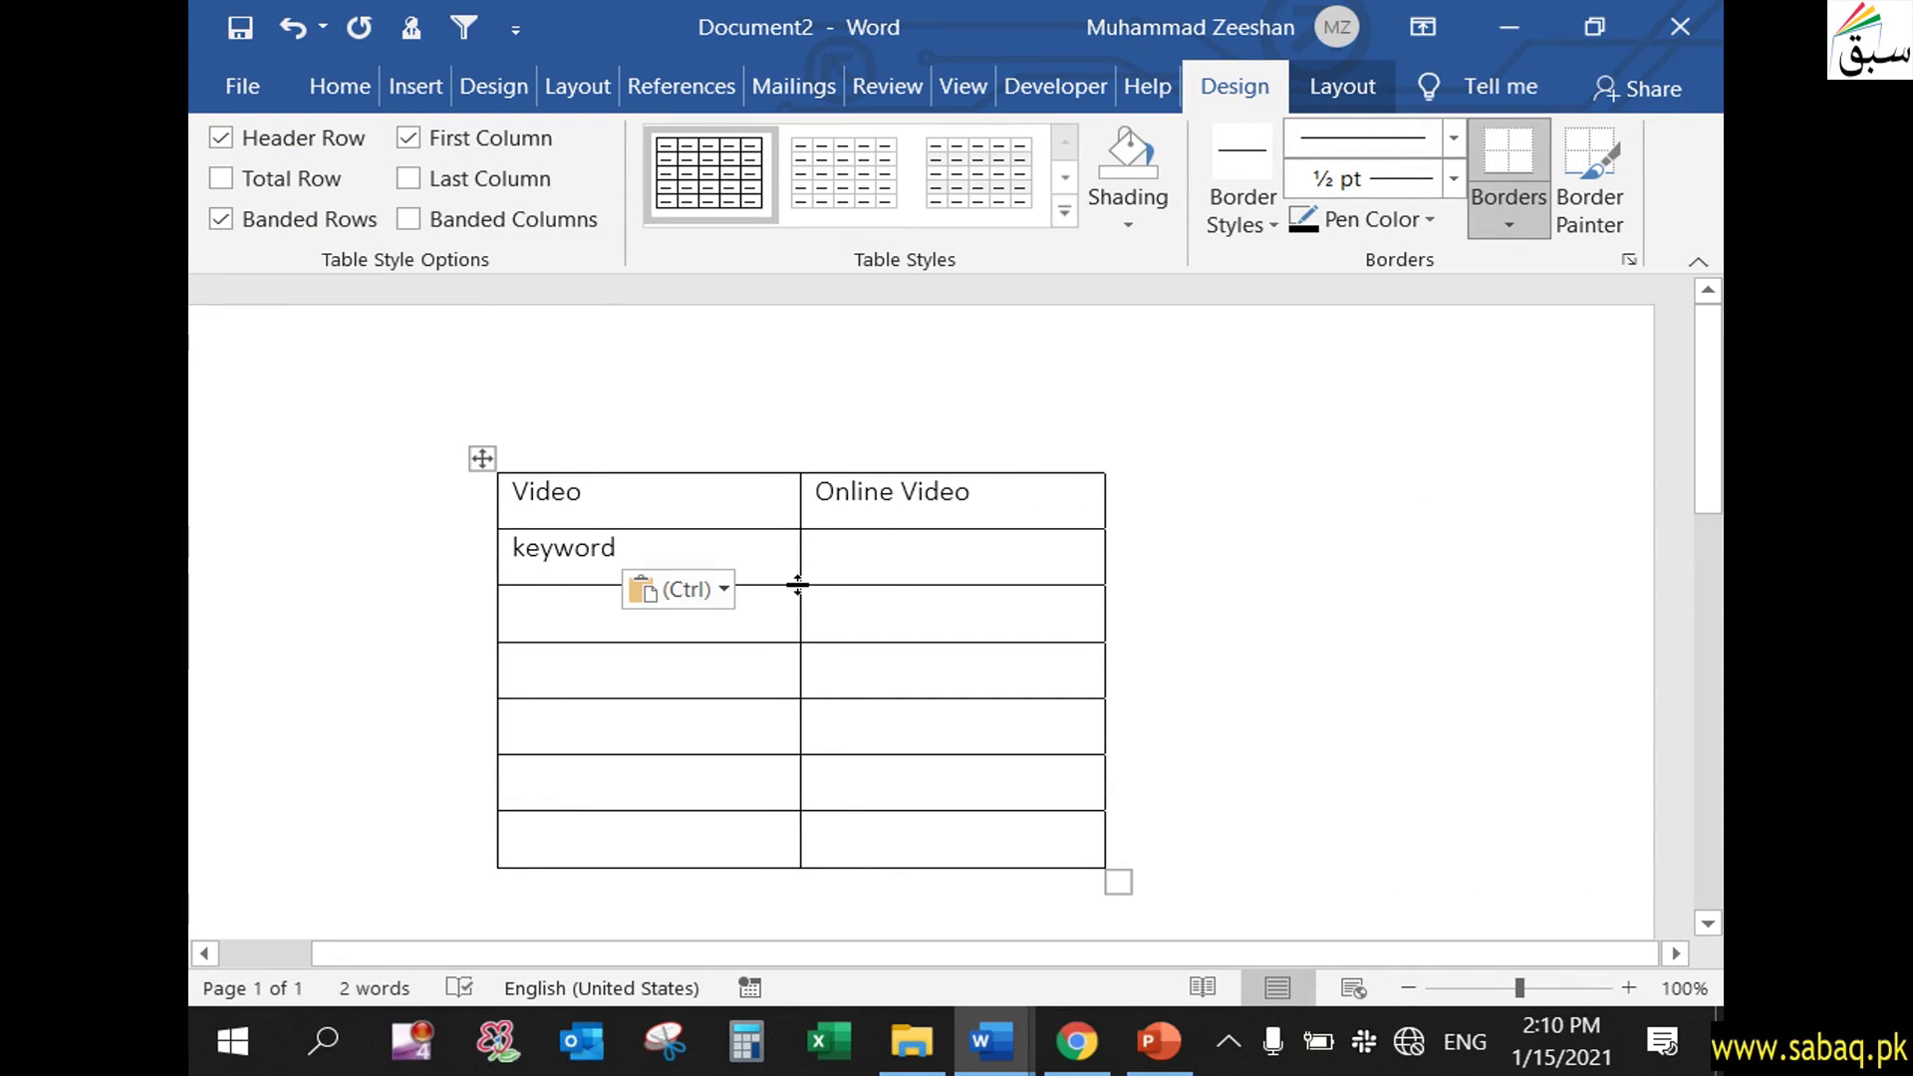
type("Im")
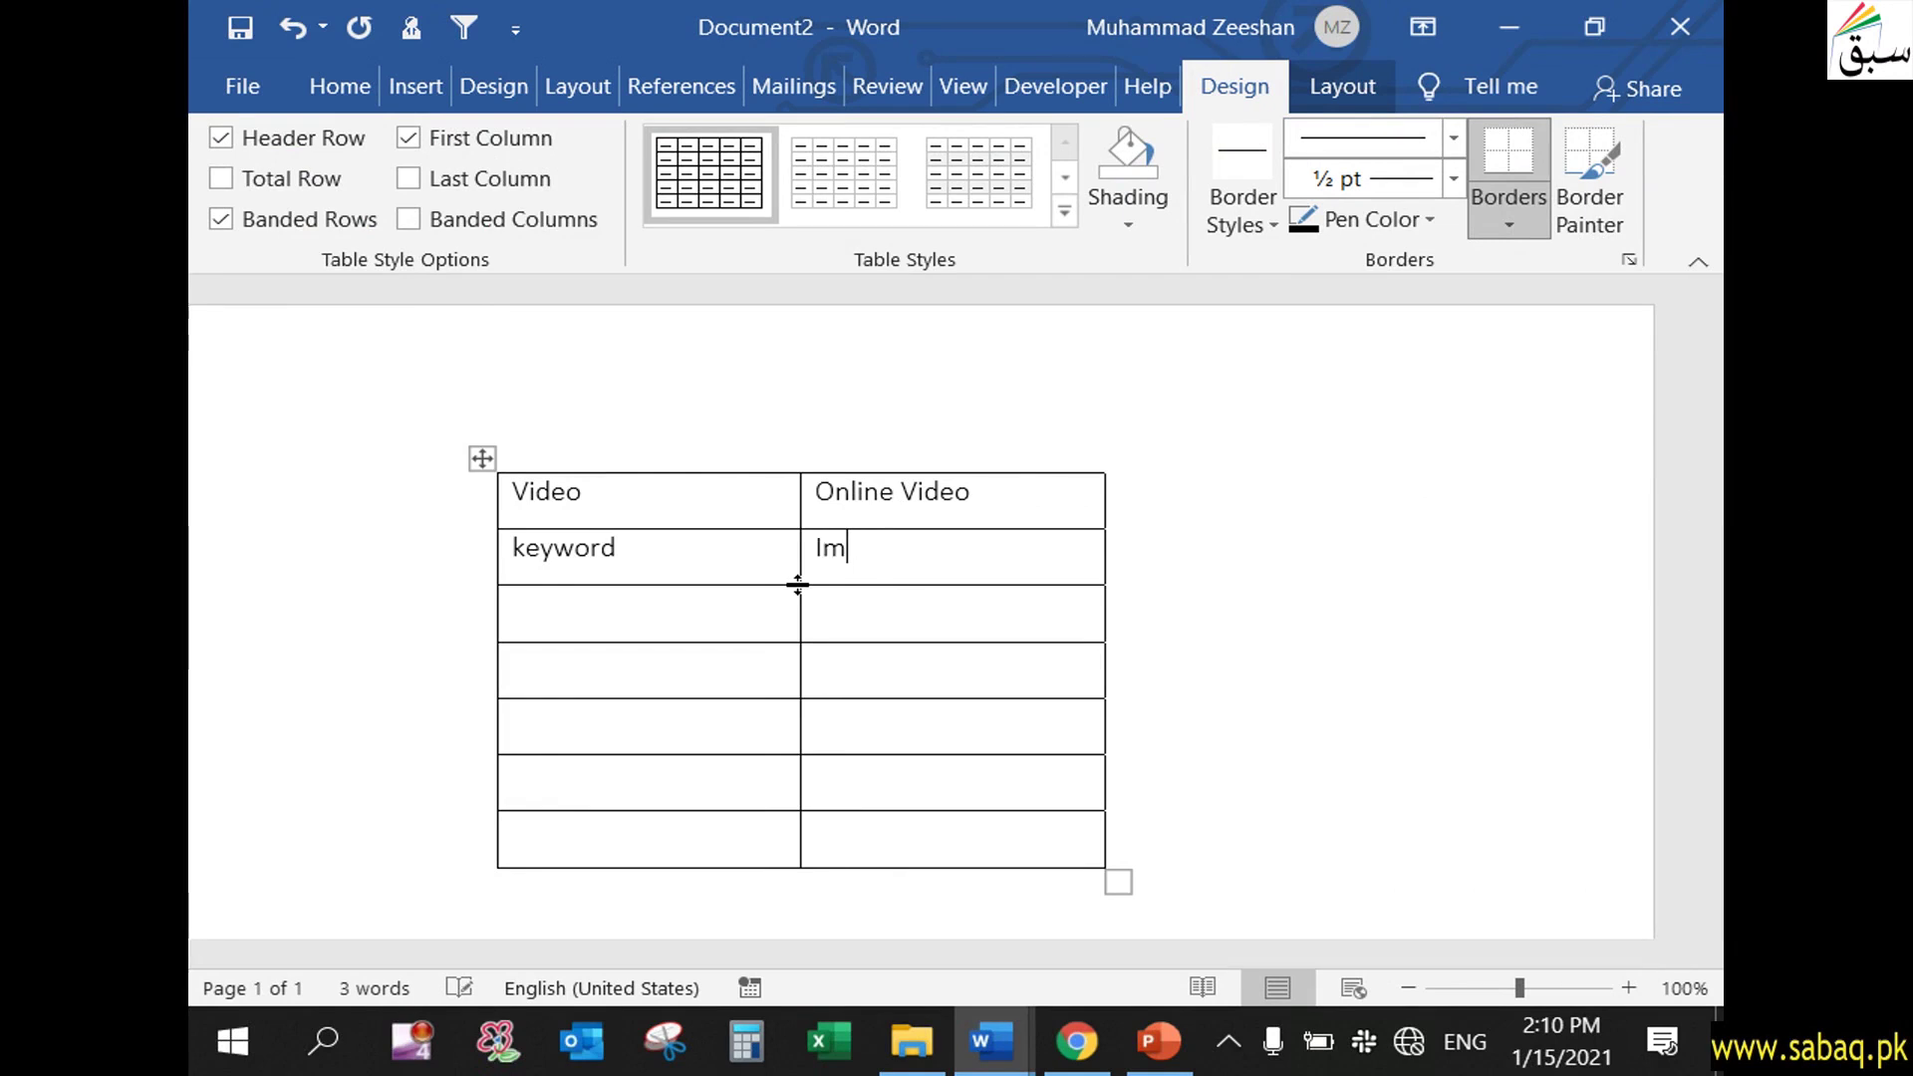
type("portant words")
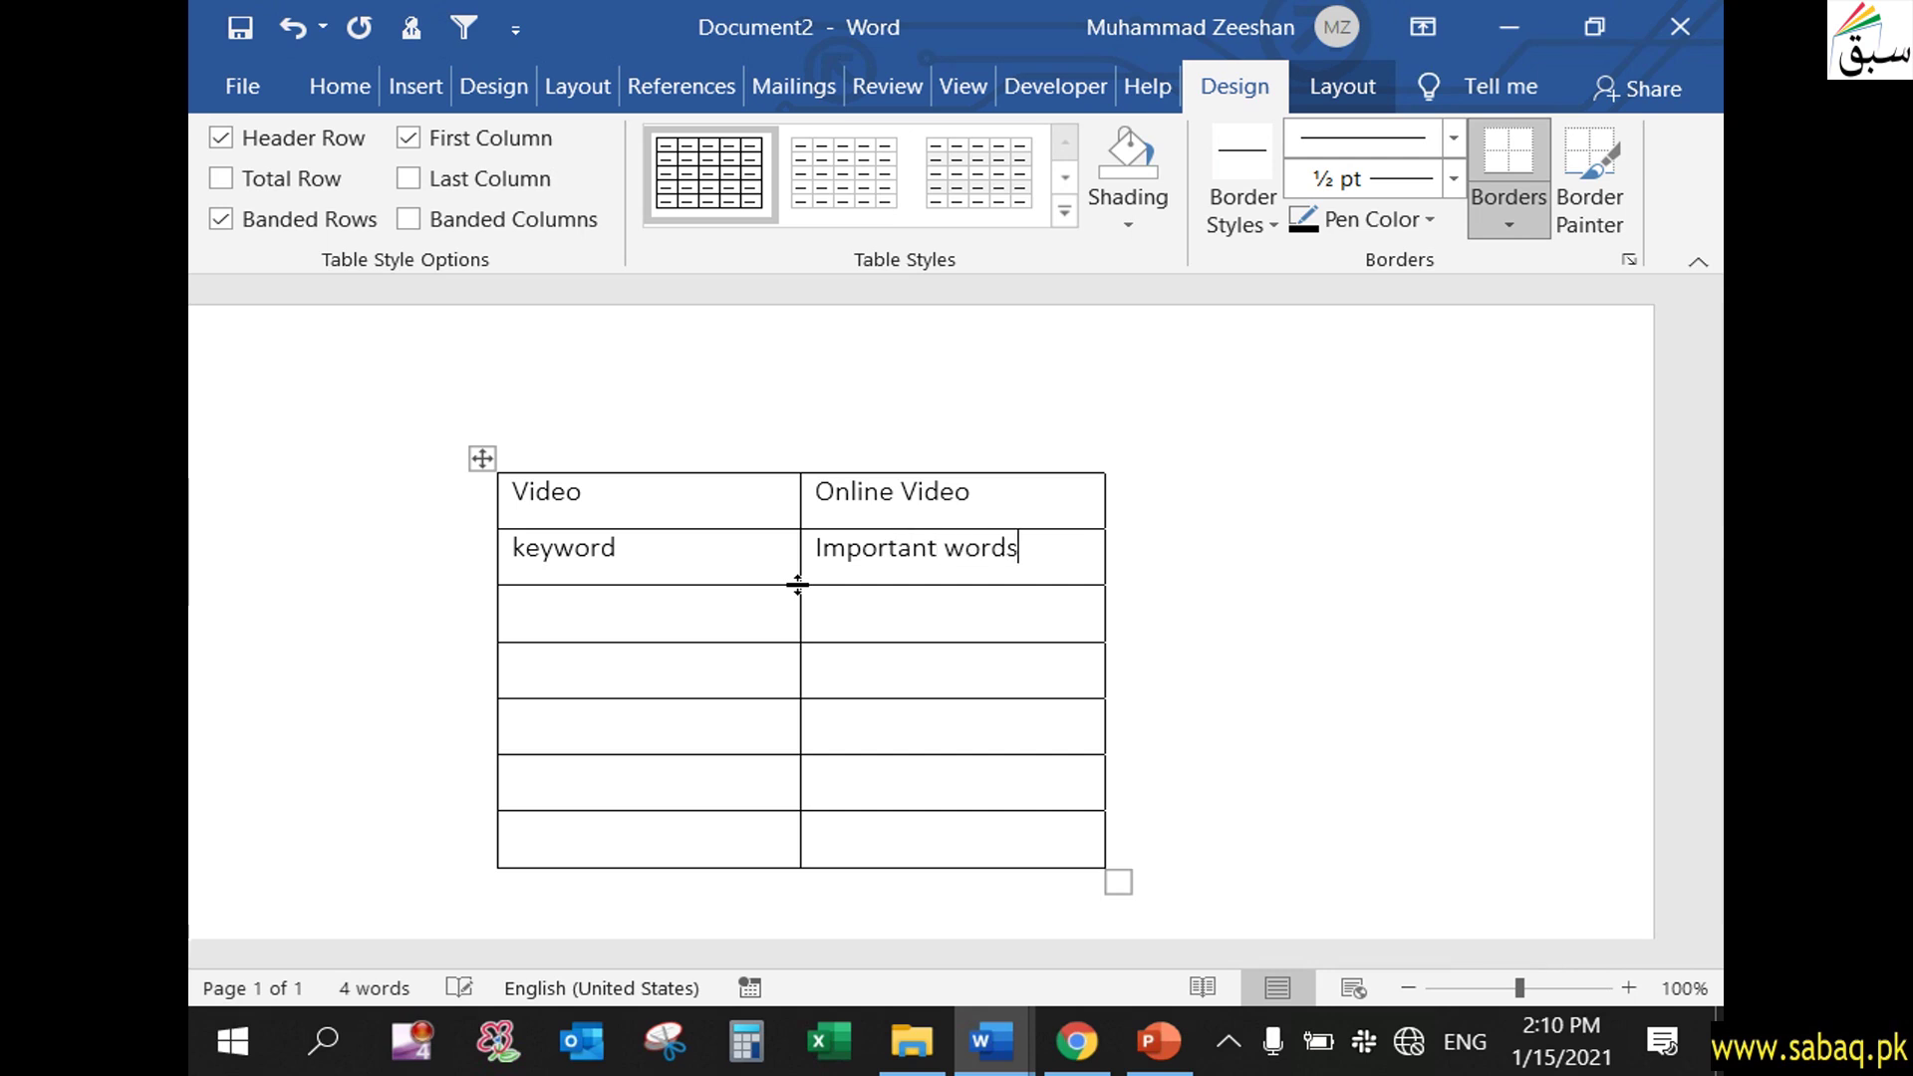
- Return to Document1 and copy the word "layout" from the first line of the second paragraph
left_click(726, 628)
mouse_move(991, 1041)
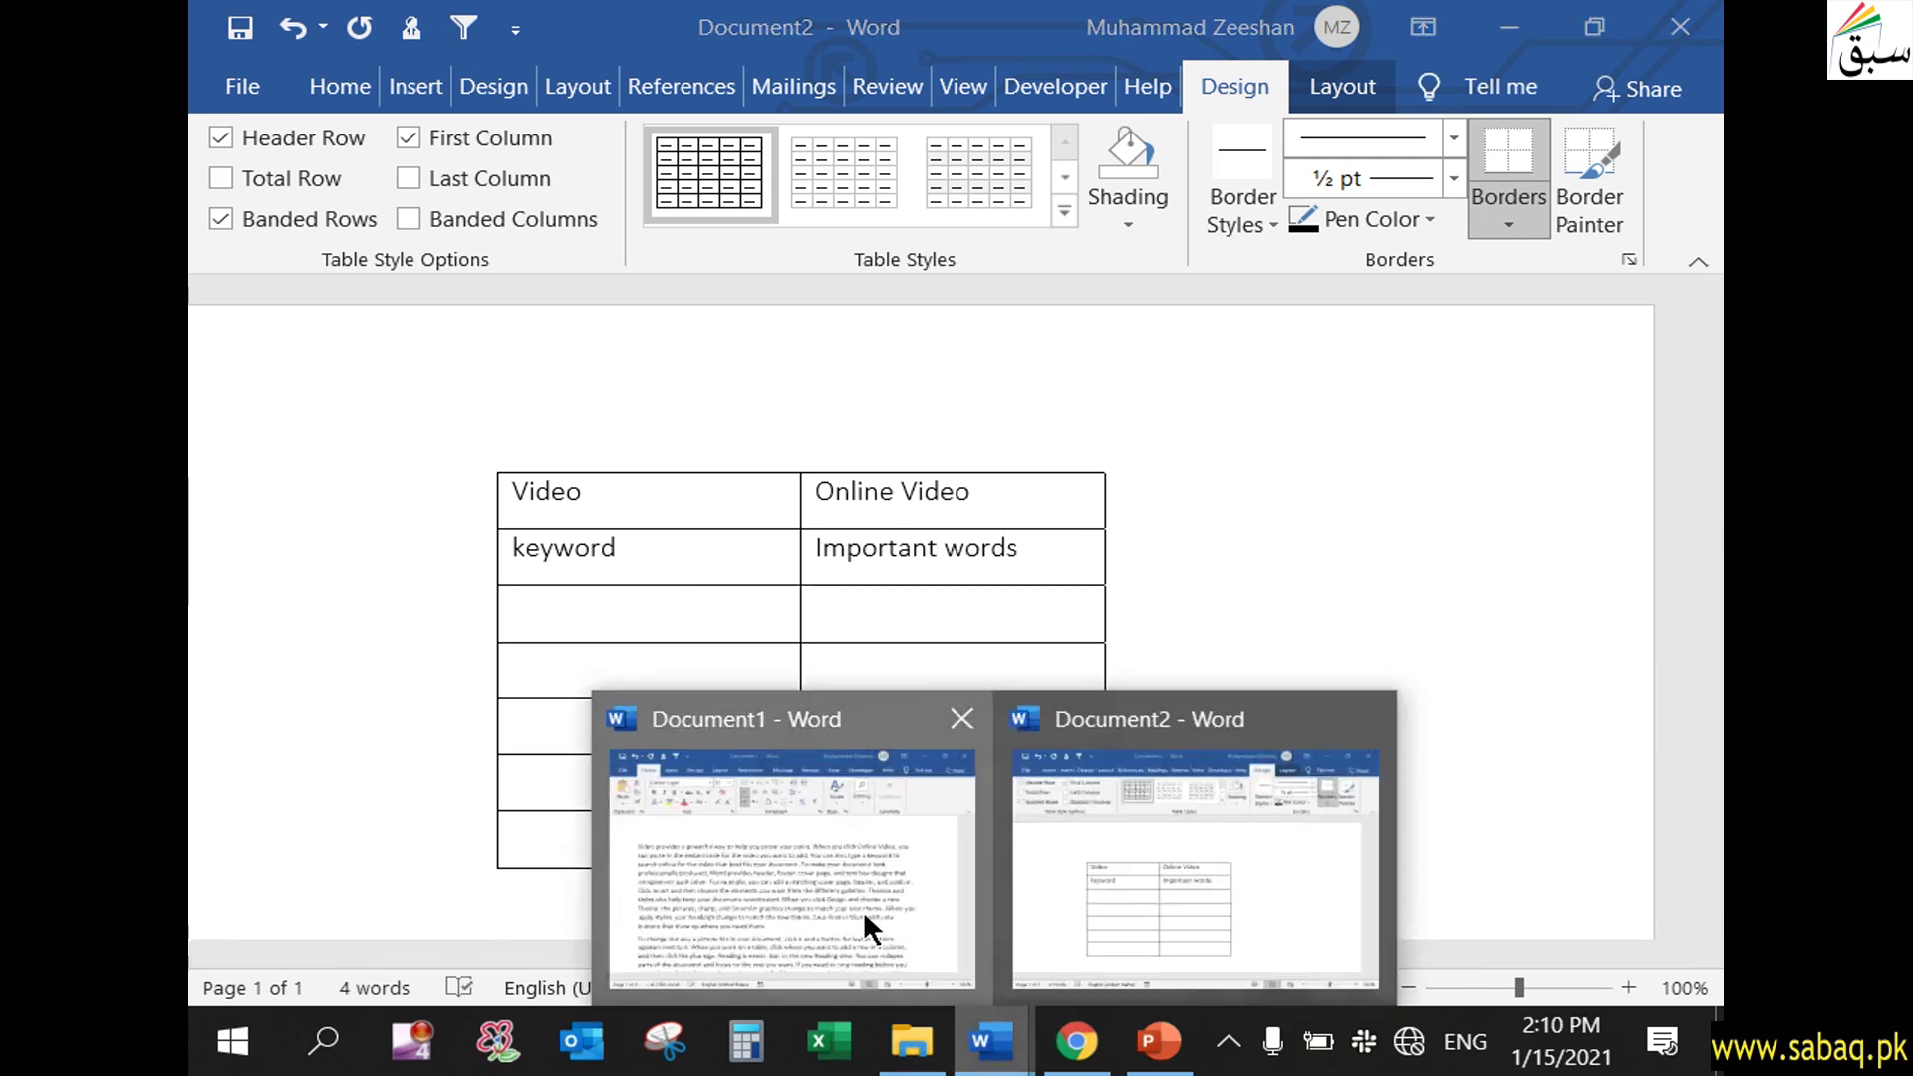
left_click(863, 911)
scroll(695, 746, "down", 4)
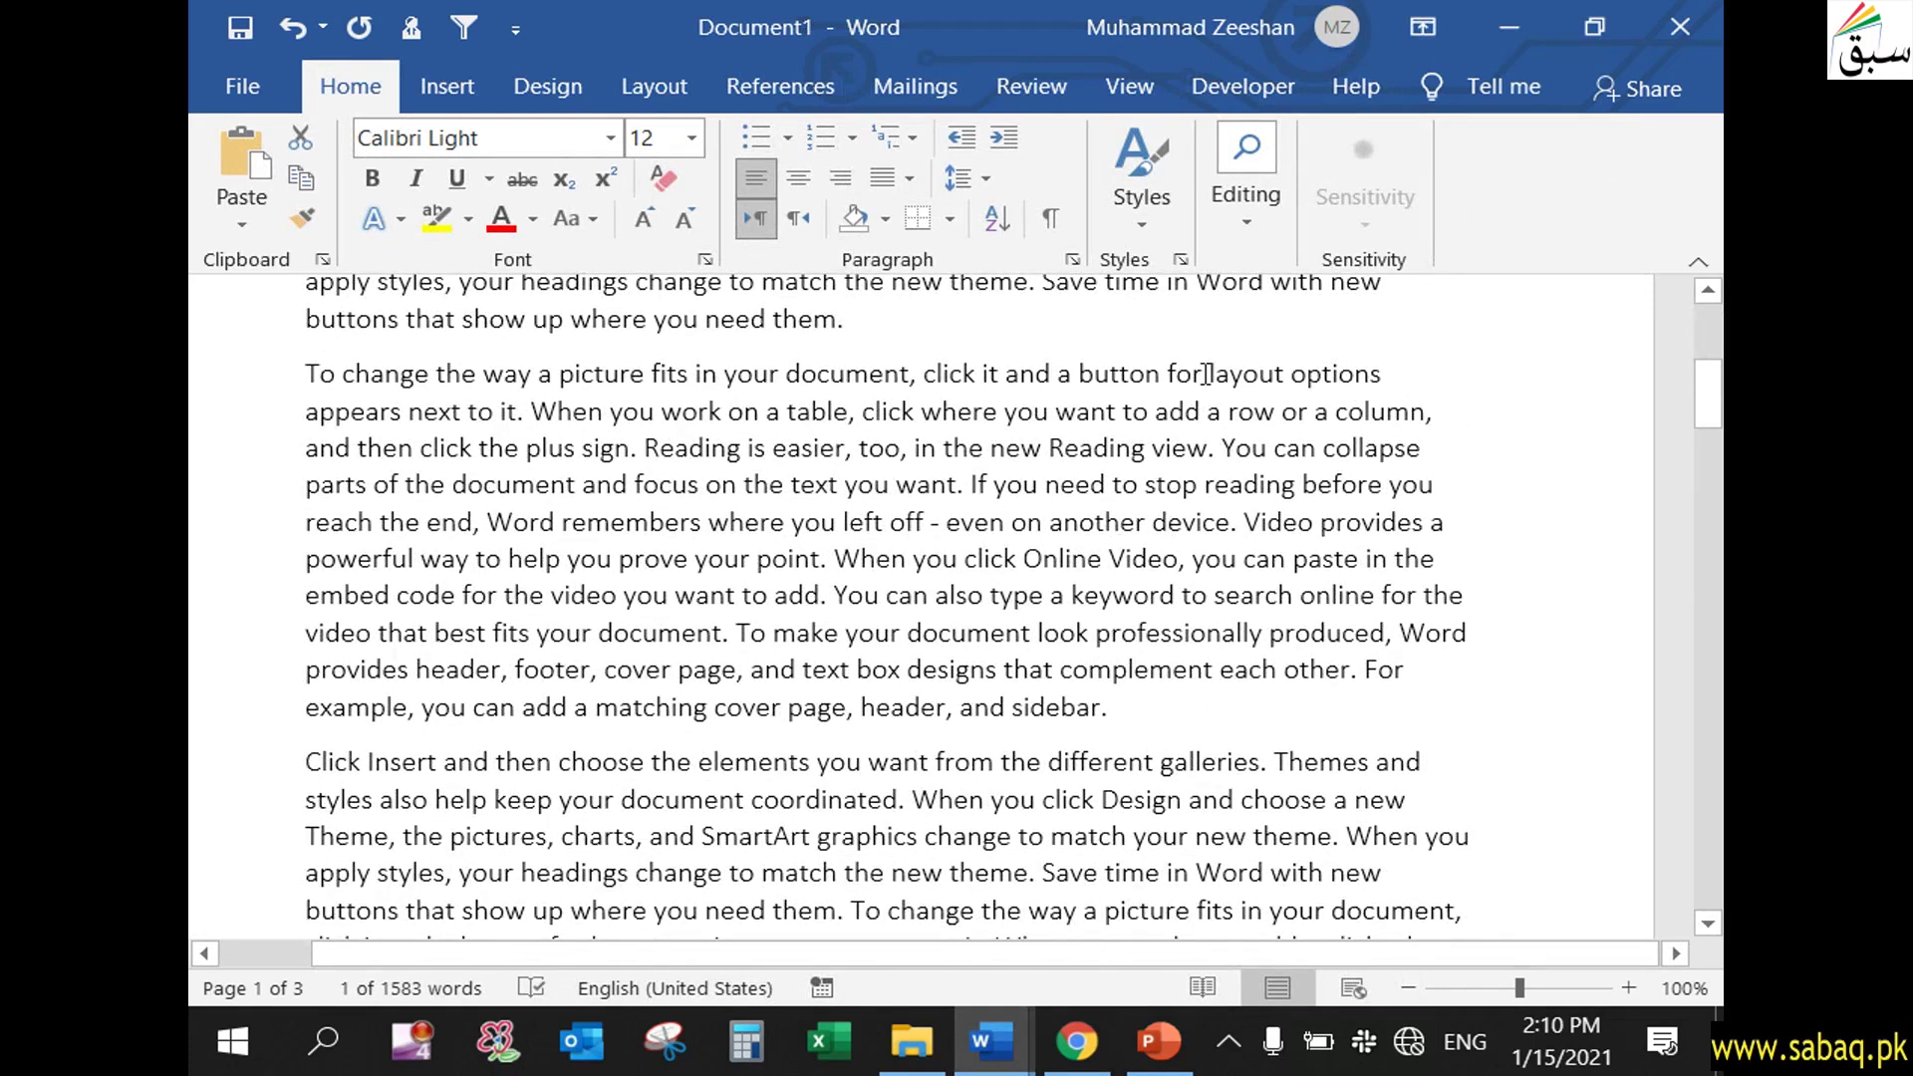
left_click_drag(1207, 374, 1278, 370)
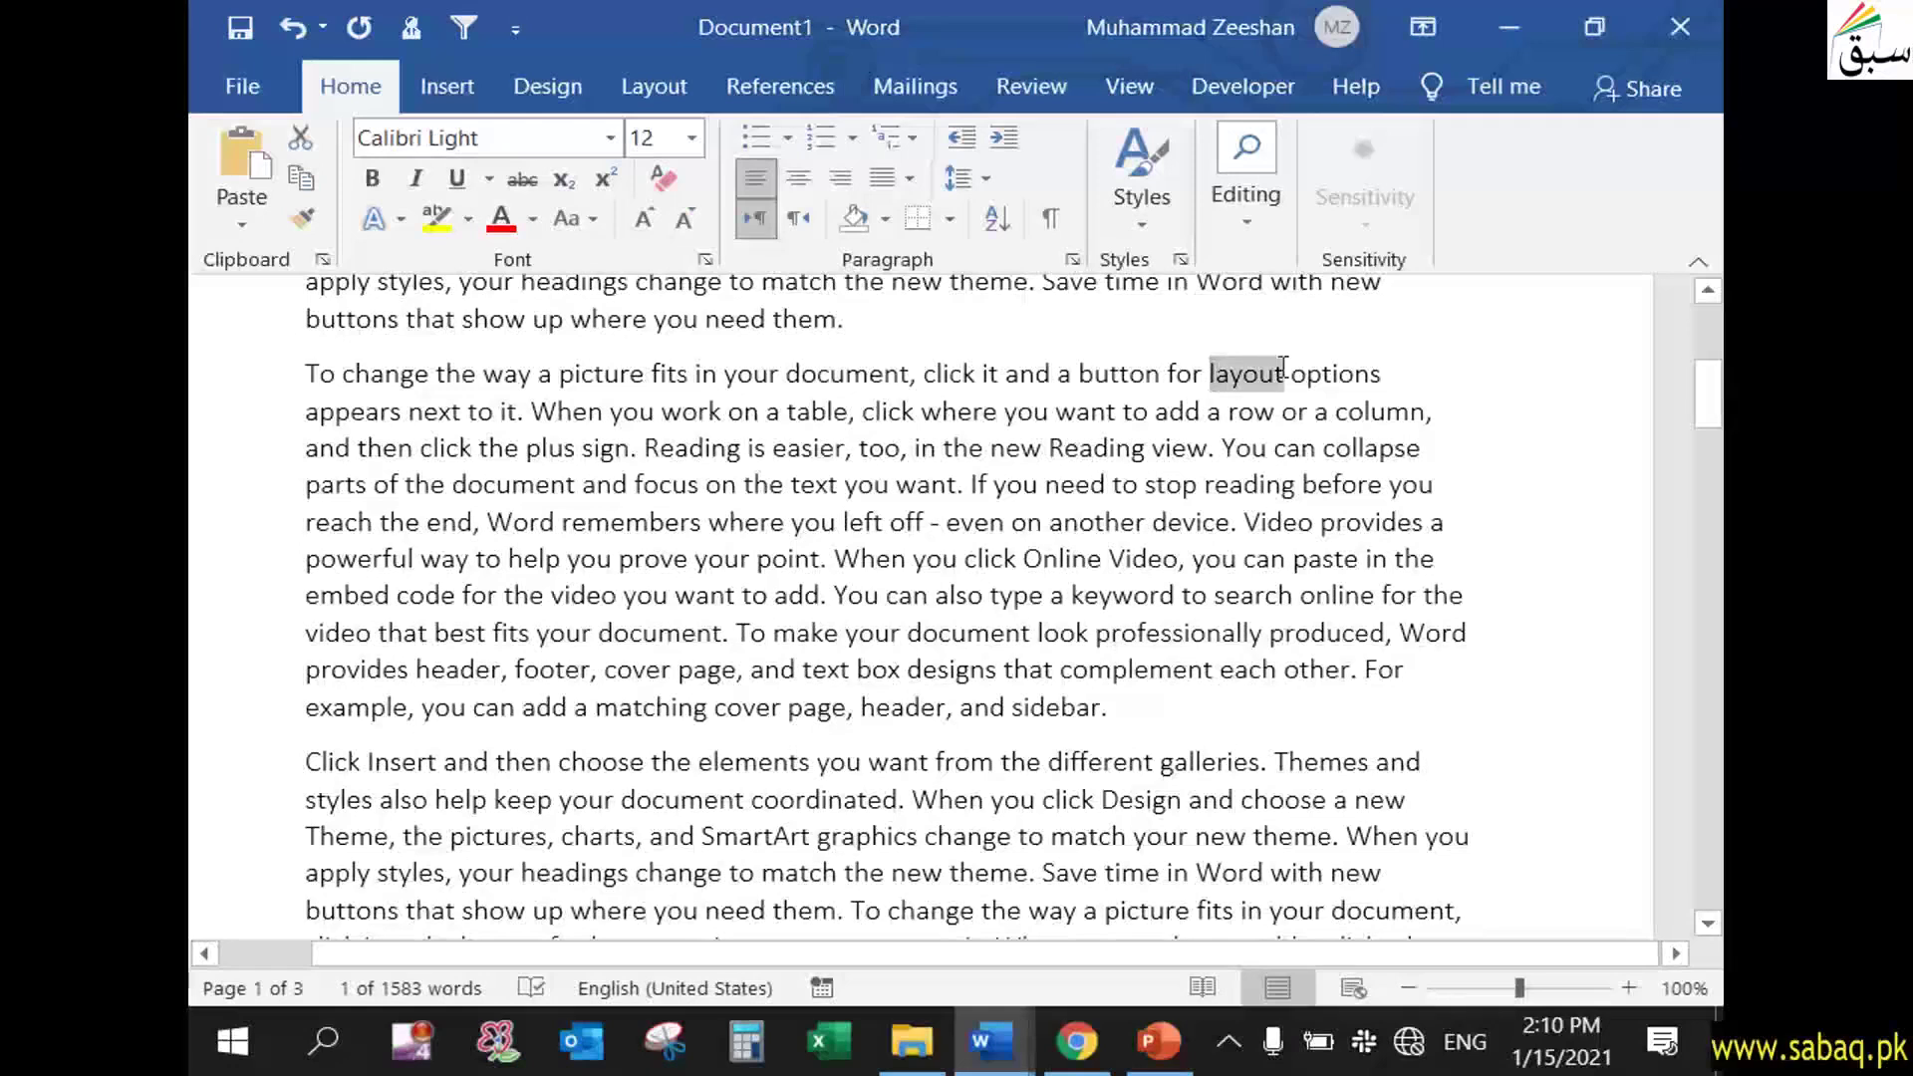
right_click(1281, 370)
left_click(1333, 429)
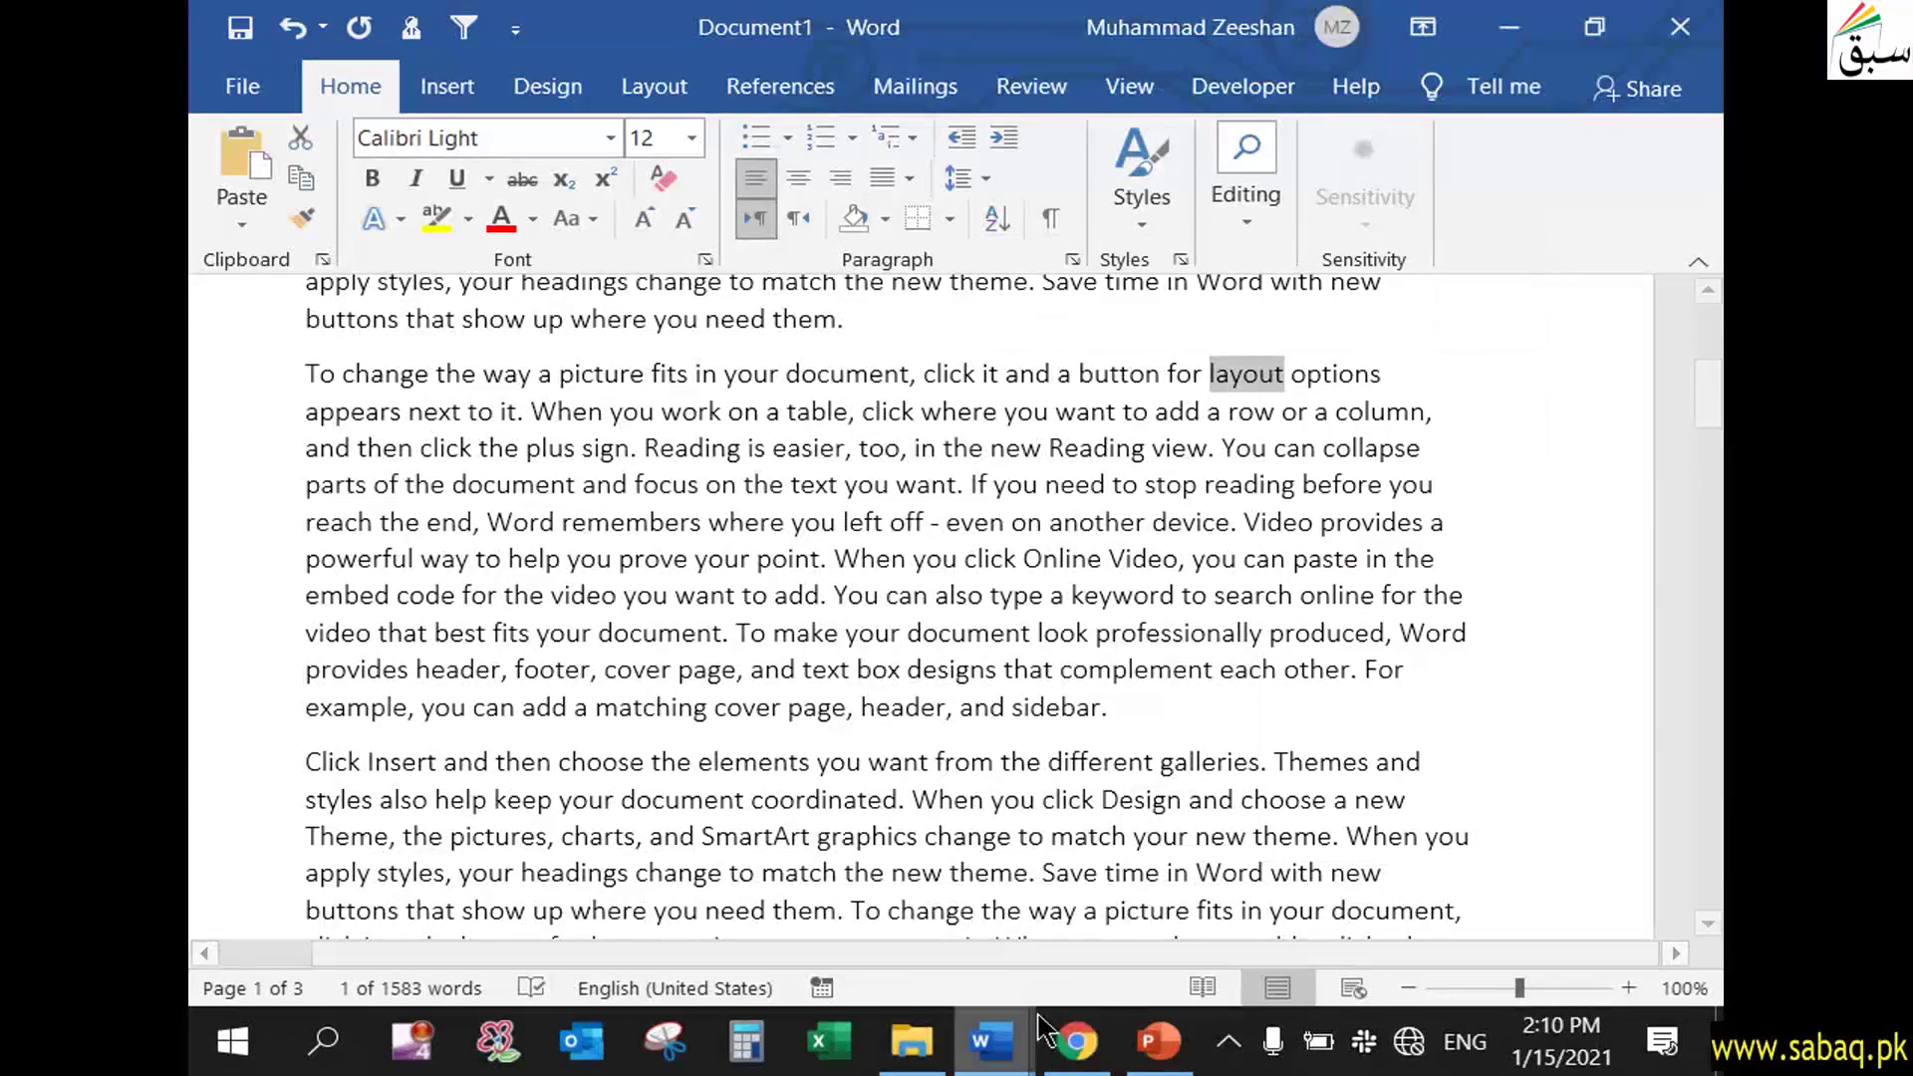
- Paste "layout" into the third row's first cell in Document2 and enter "Design" beside it
mouse_move(997, 1042)
left_click(1110, 918)
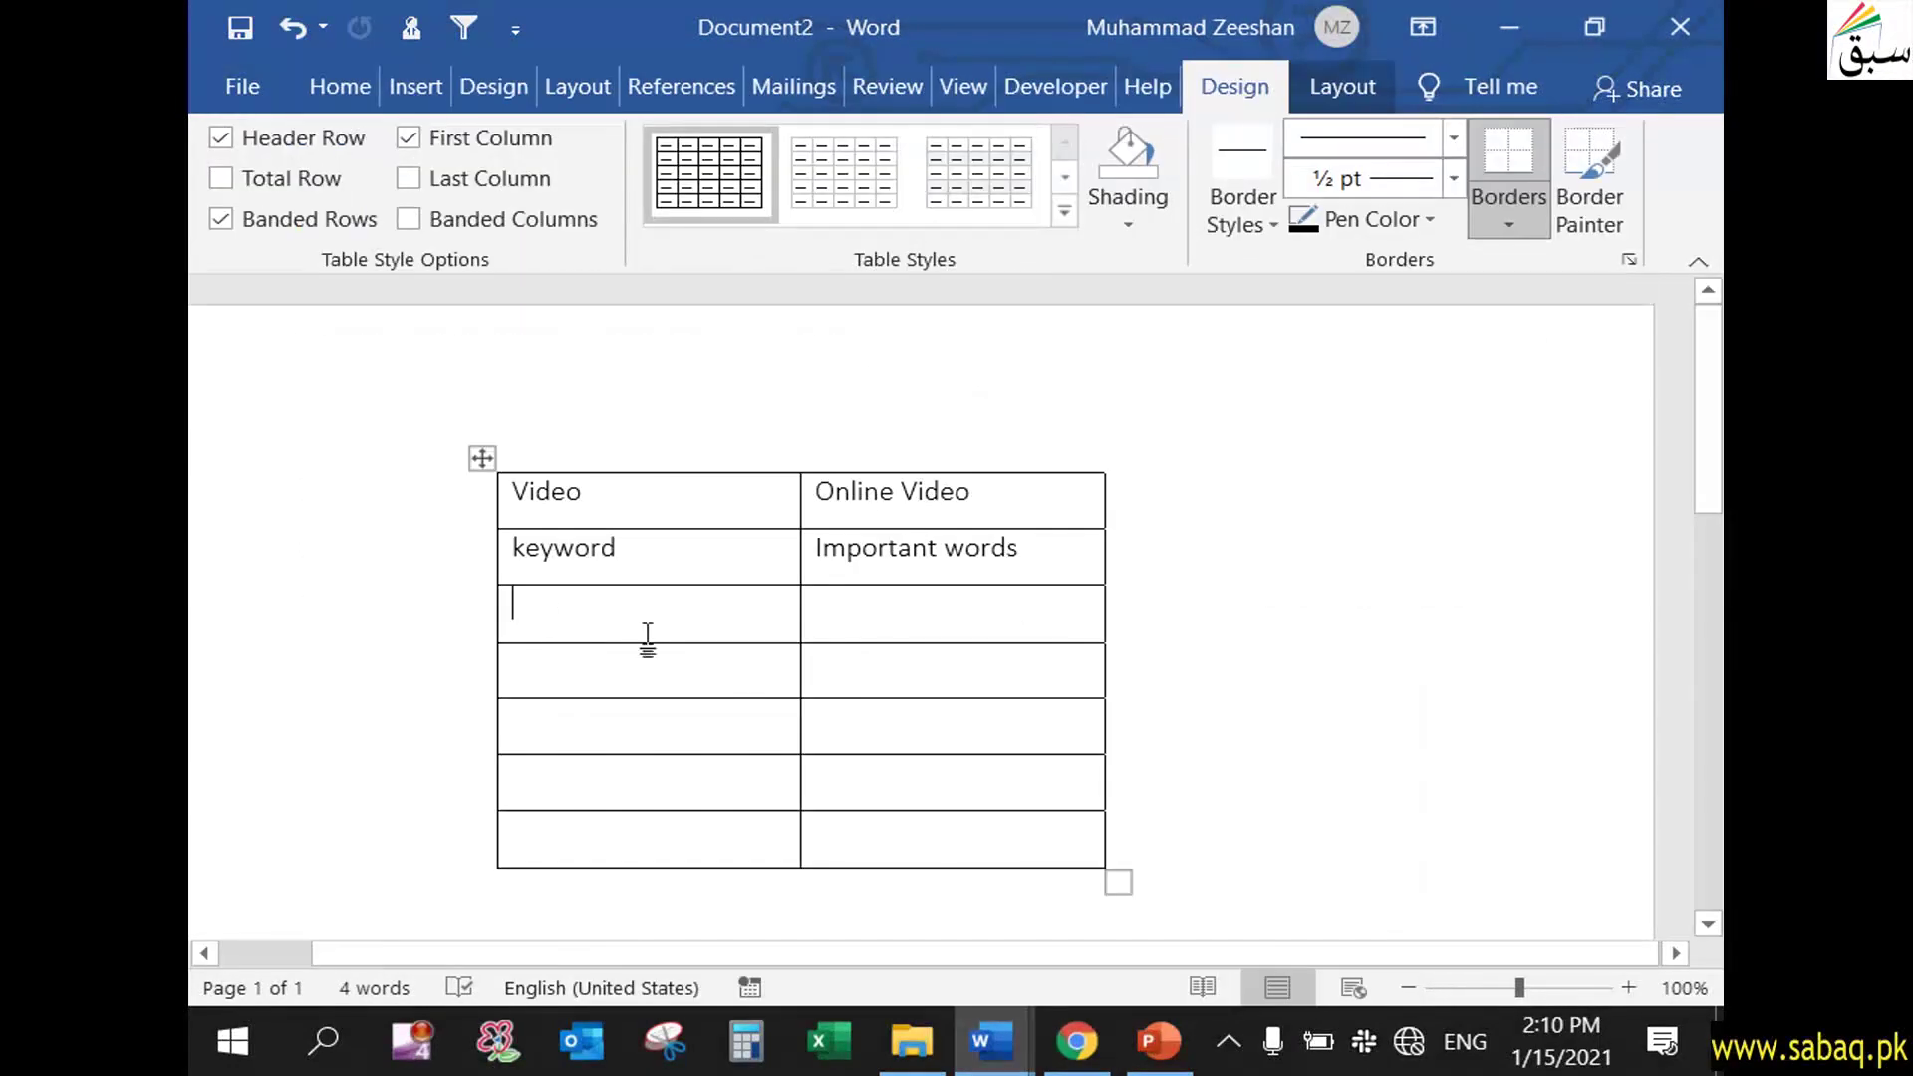
right_click(550, 616)
left_click(618, 510)
left_click(883, 626)
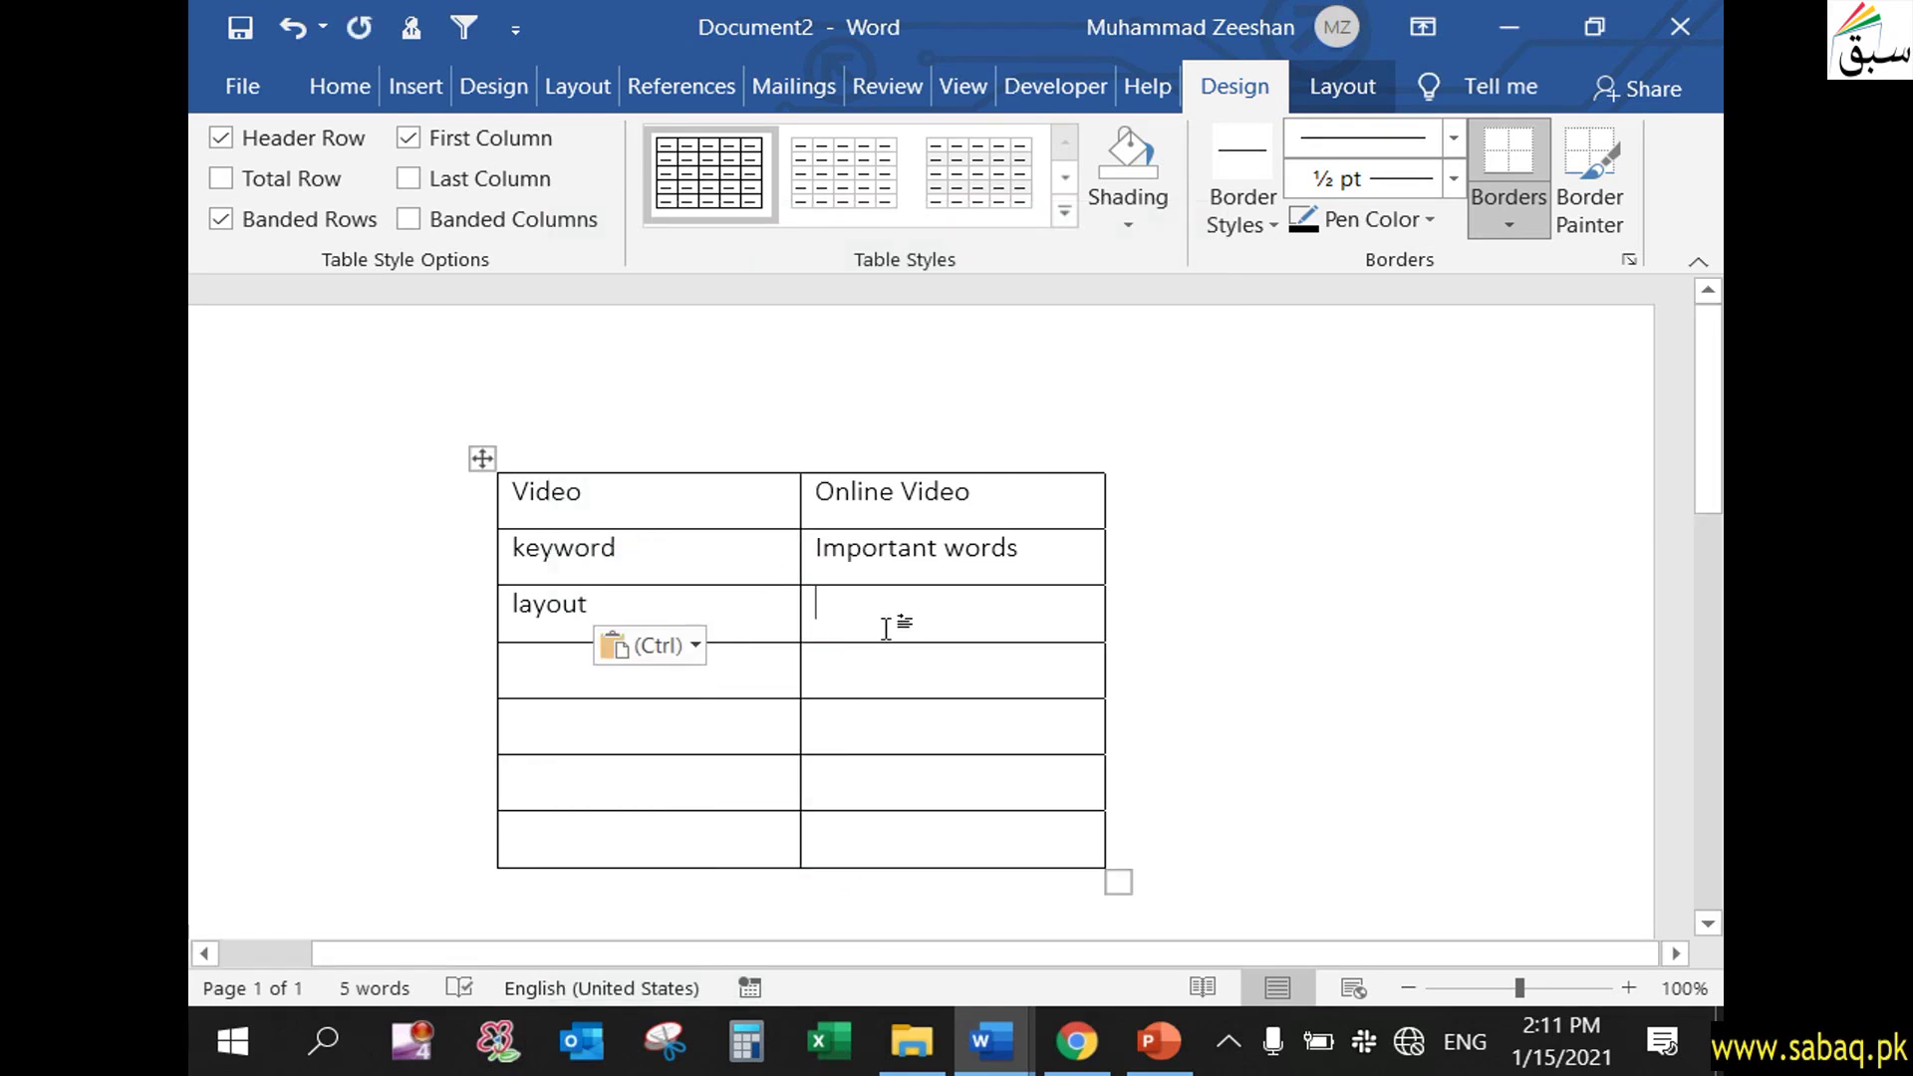
type("Design")
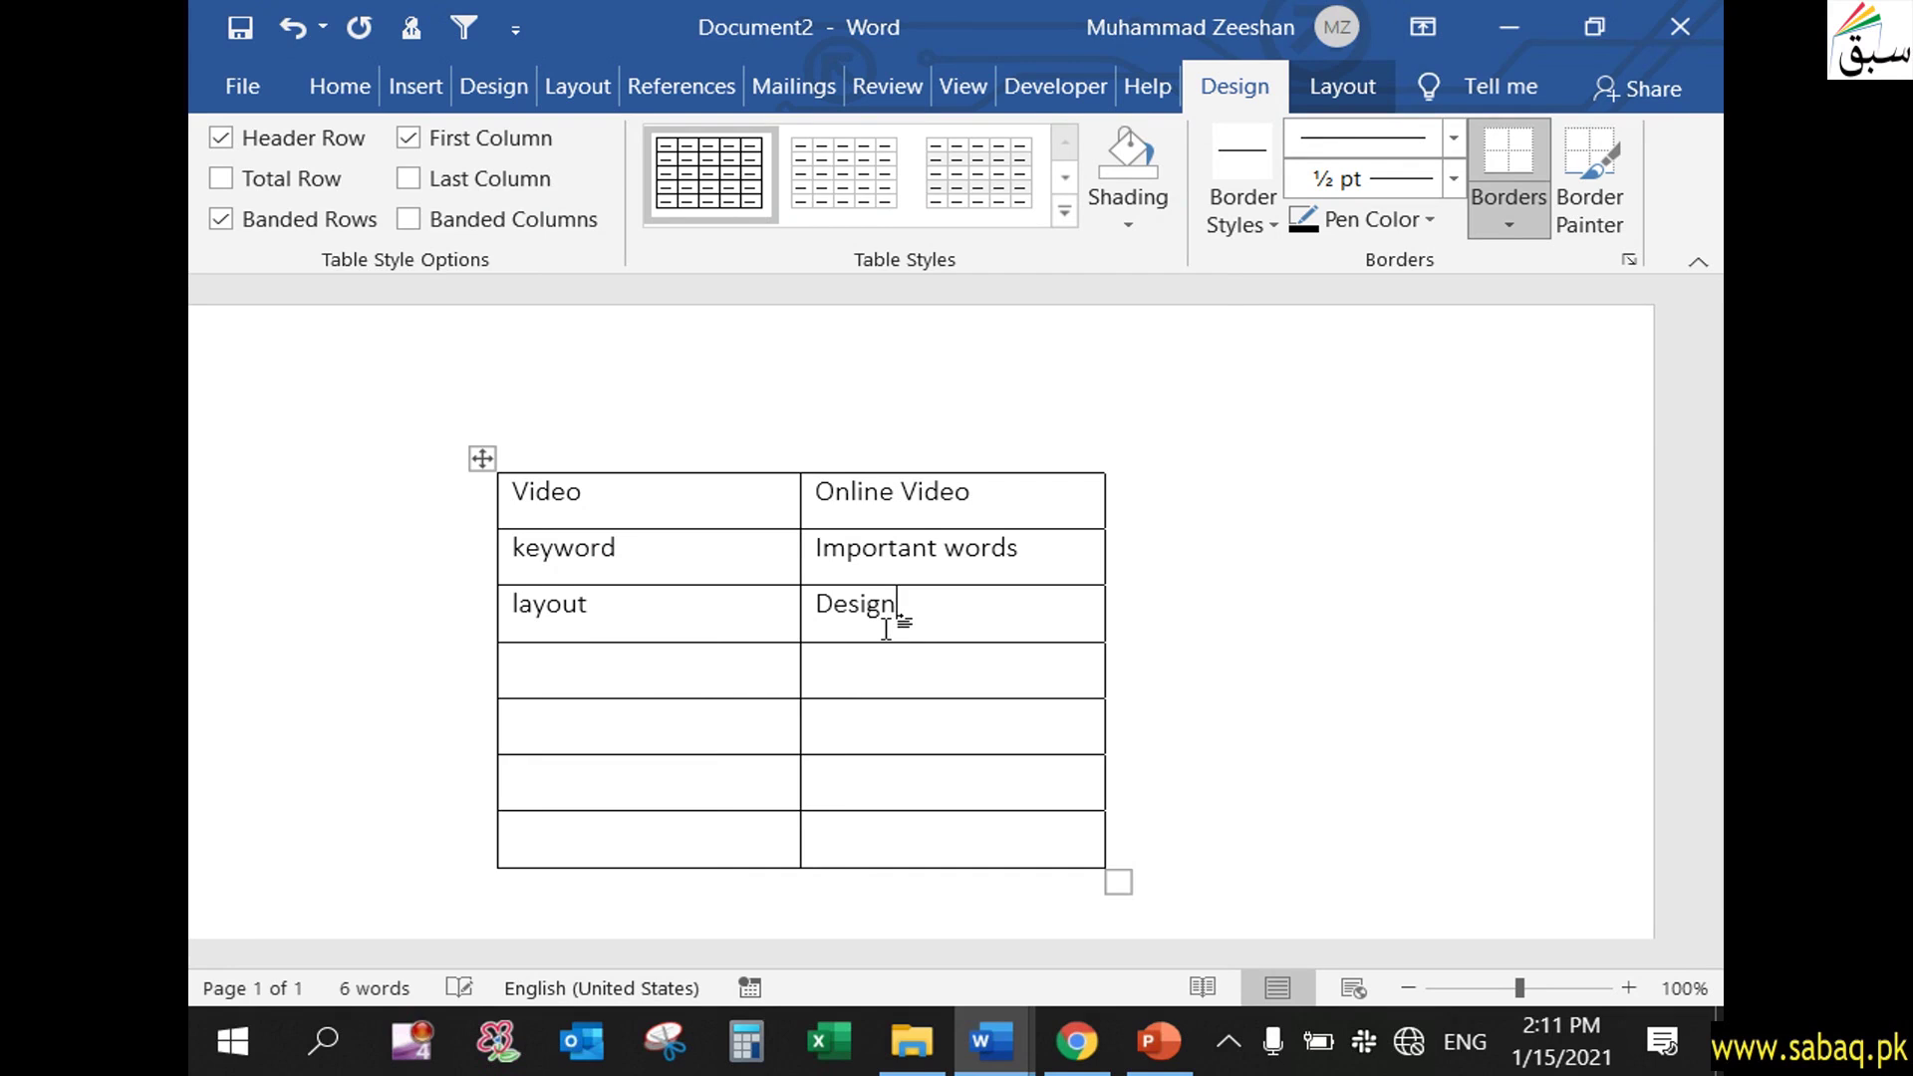
- Fill the fourth table row with the capitalized word "Layout" and the matching entry "Design"
left_click(630, 685)
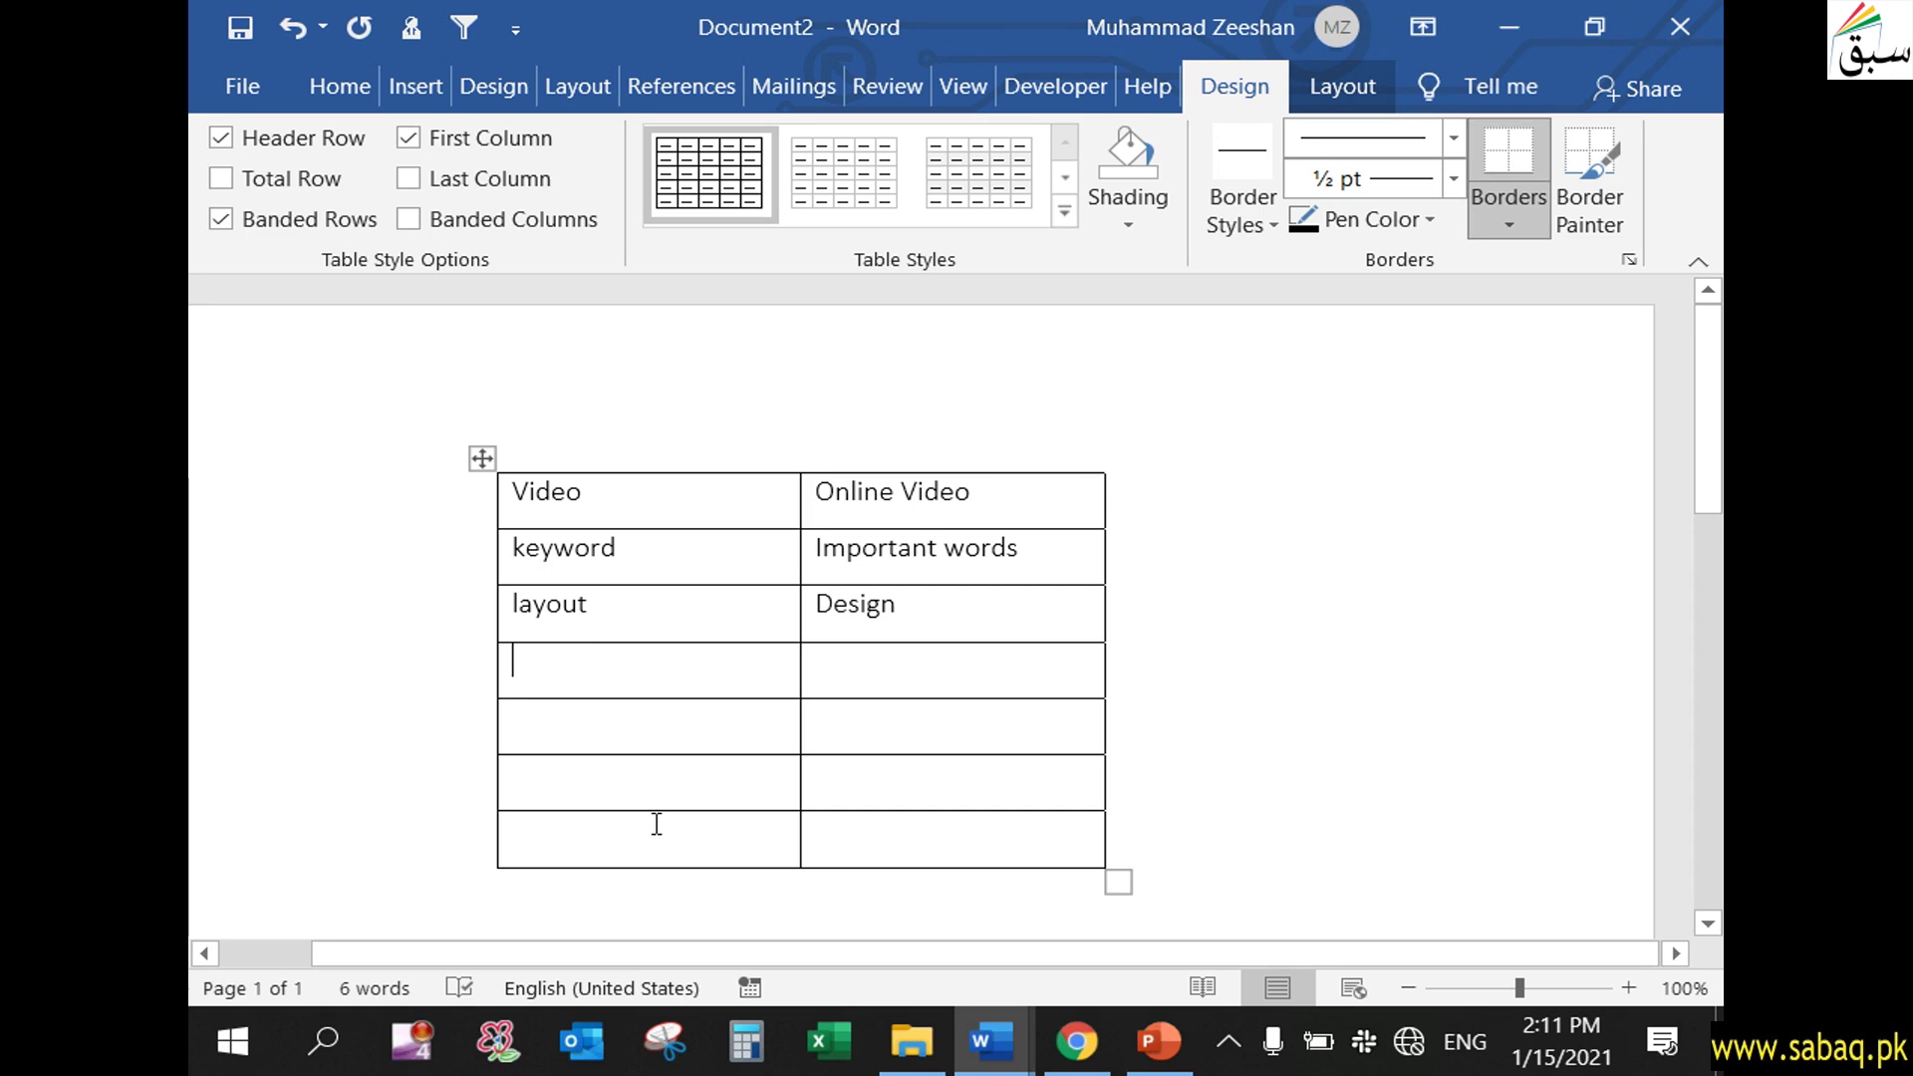
left_click_drag(618, 602, 499, 602)
left_click(559, 732)
left_click(566, 679)
type("Layout")
left_click(842, 660)
type("Design")
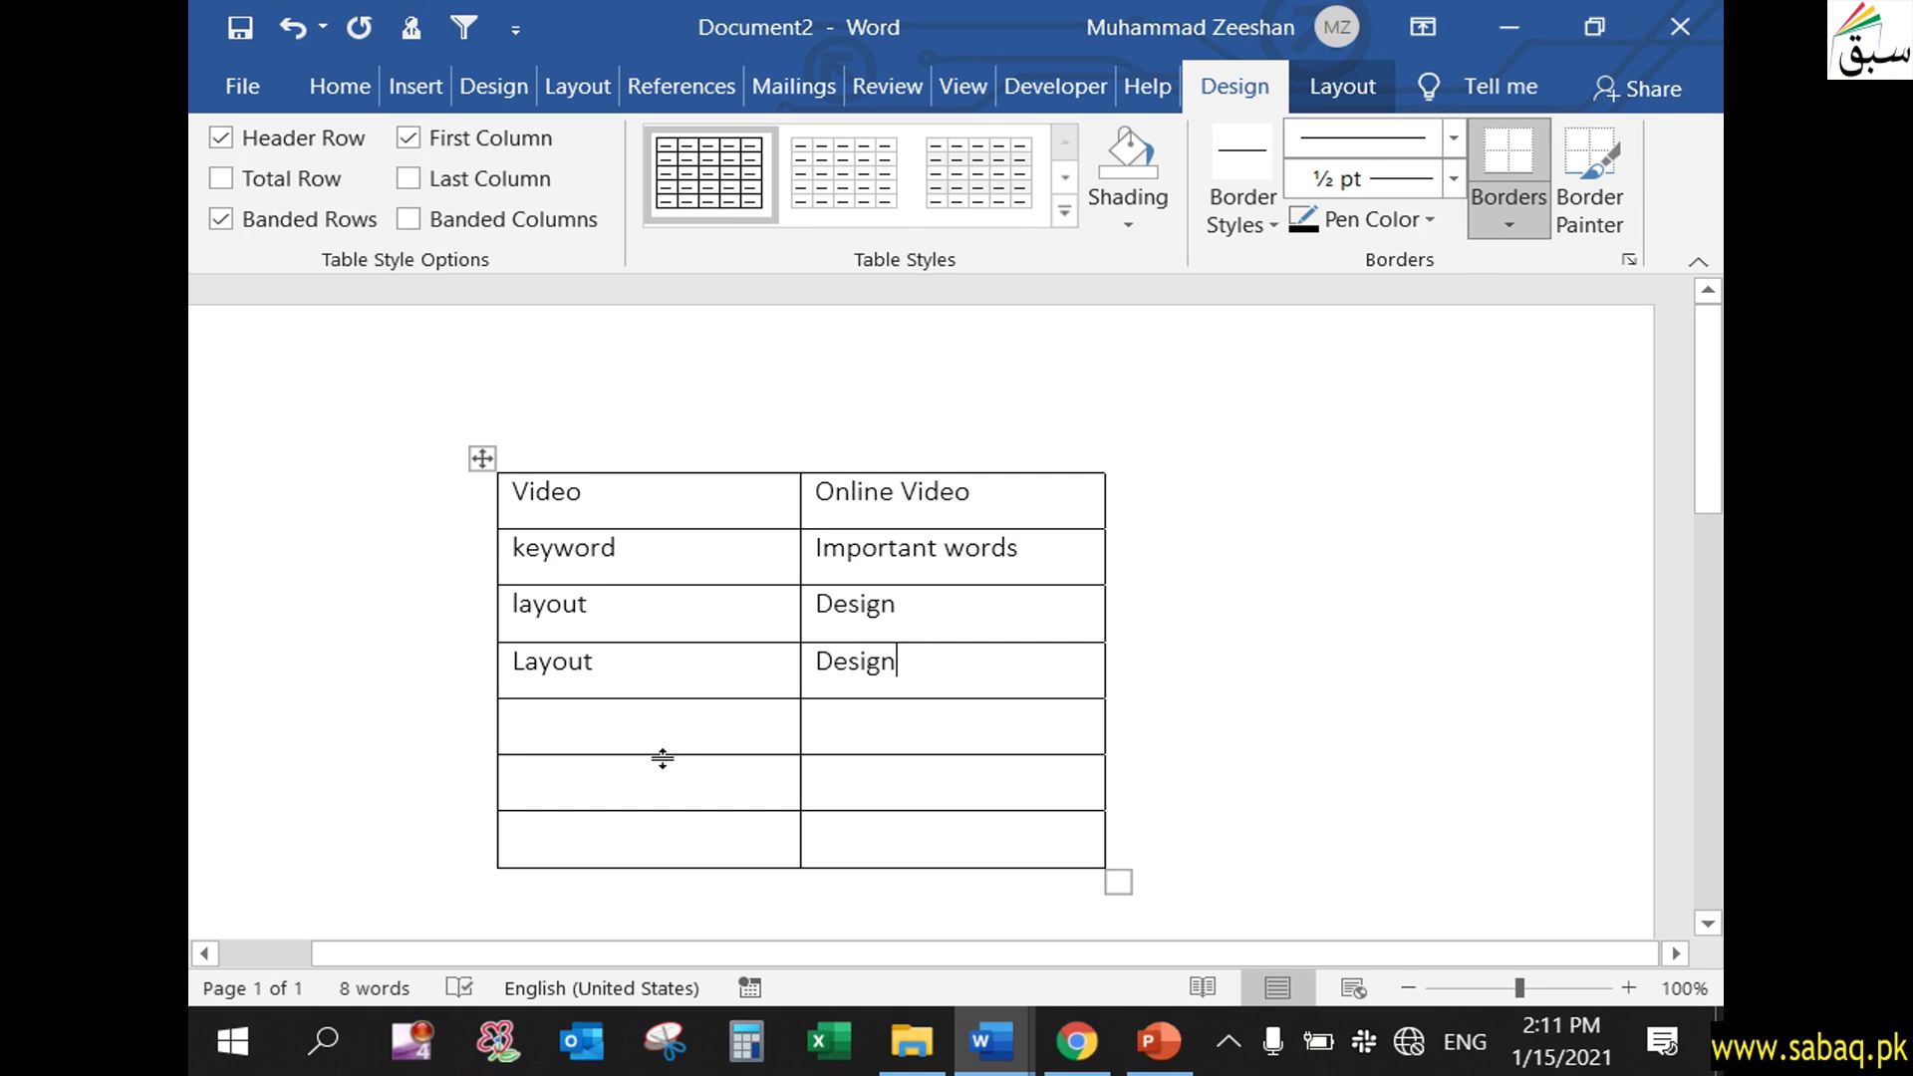
left_click(625, 743)
mouse_move(992, 1042)
left_click(885, 912)
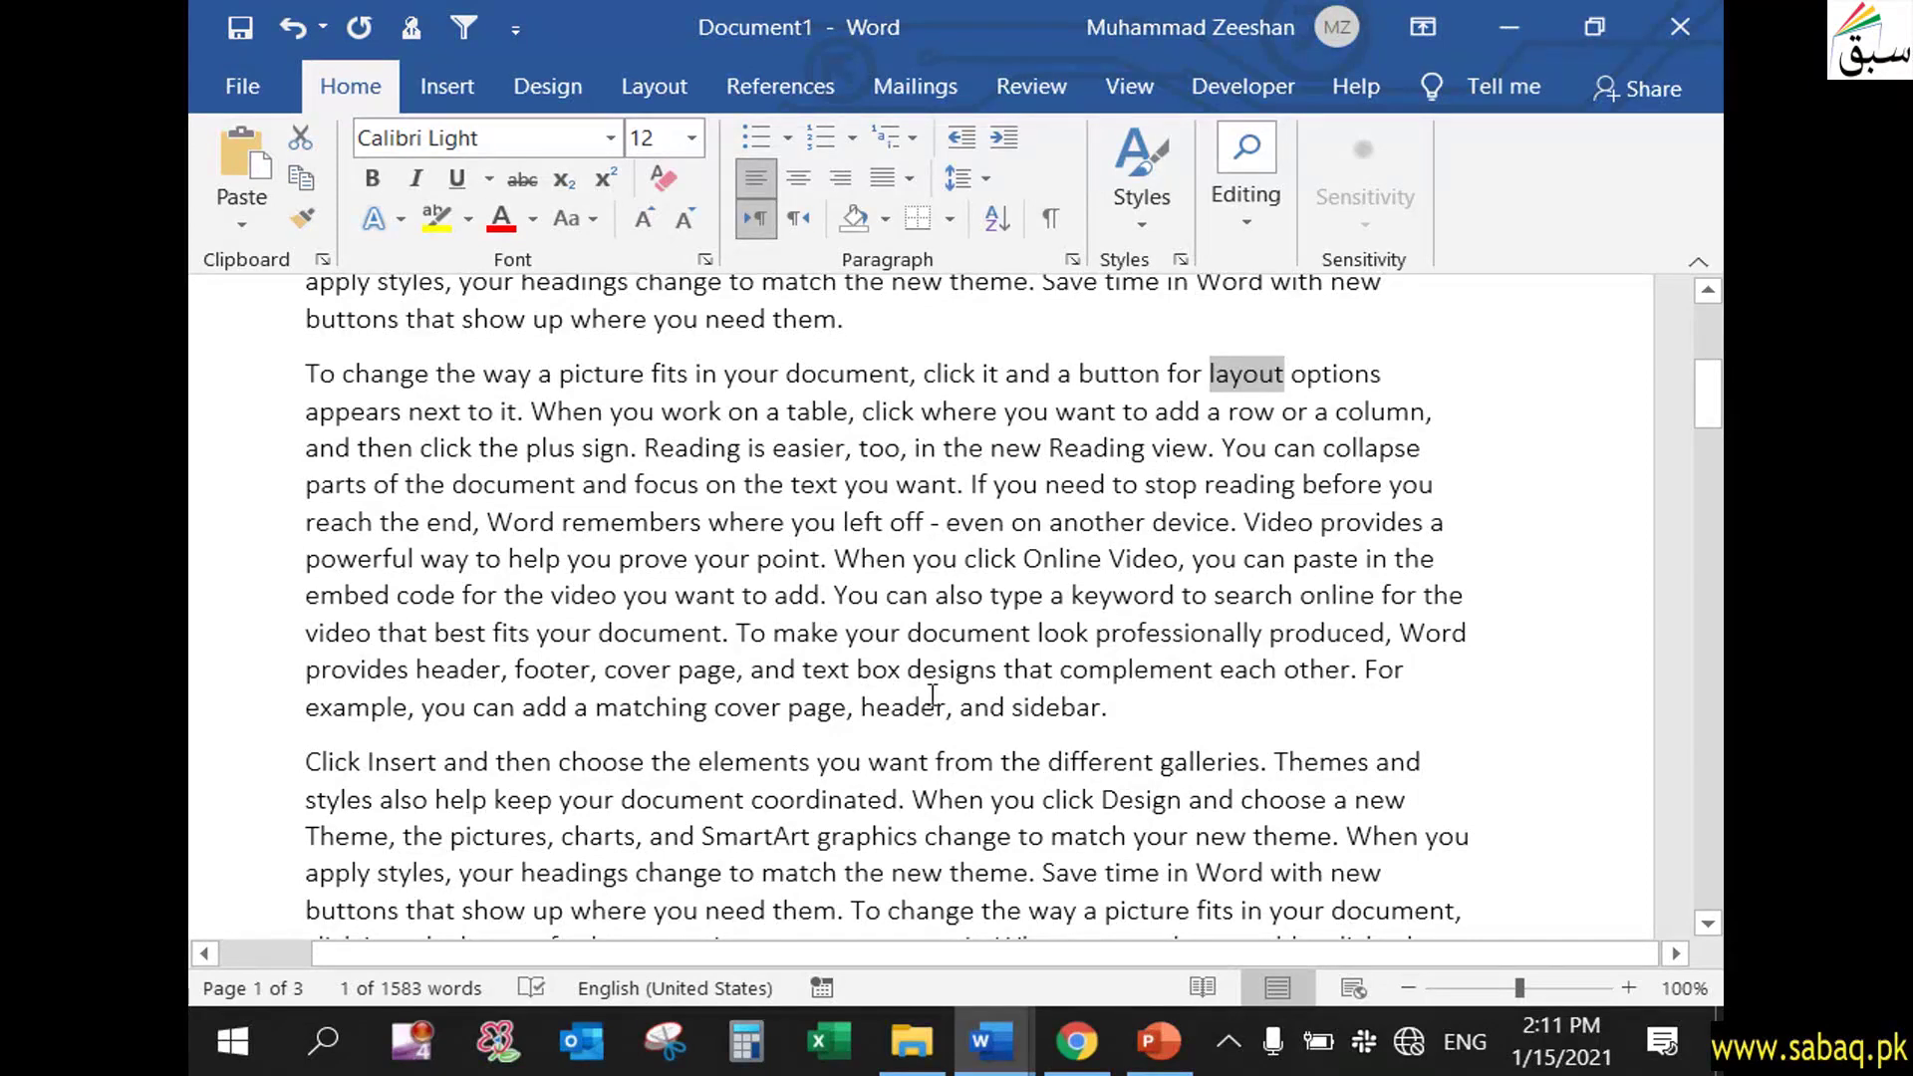
mouse_move(992, 1041)
left_click(1025, 931)
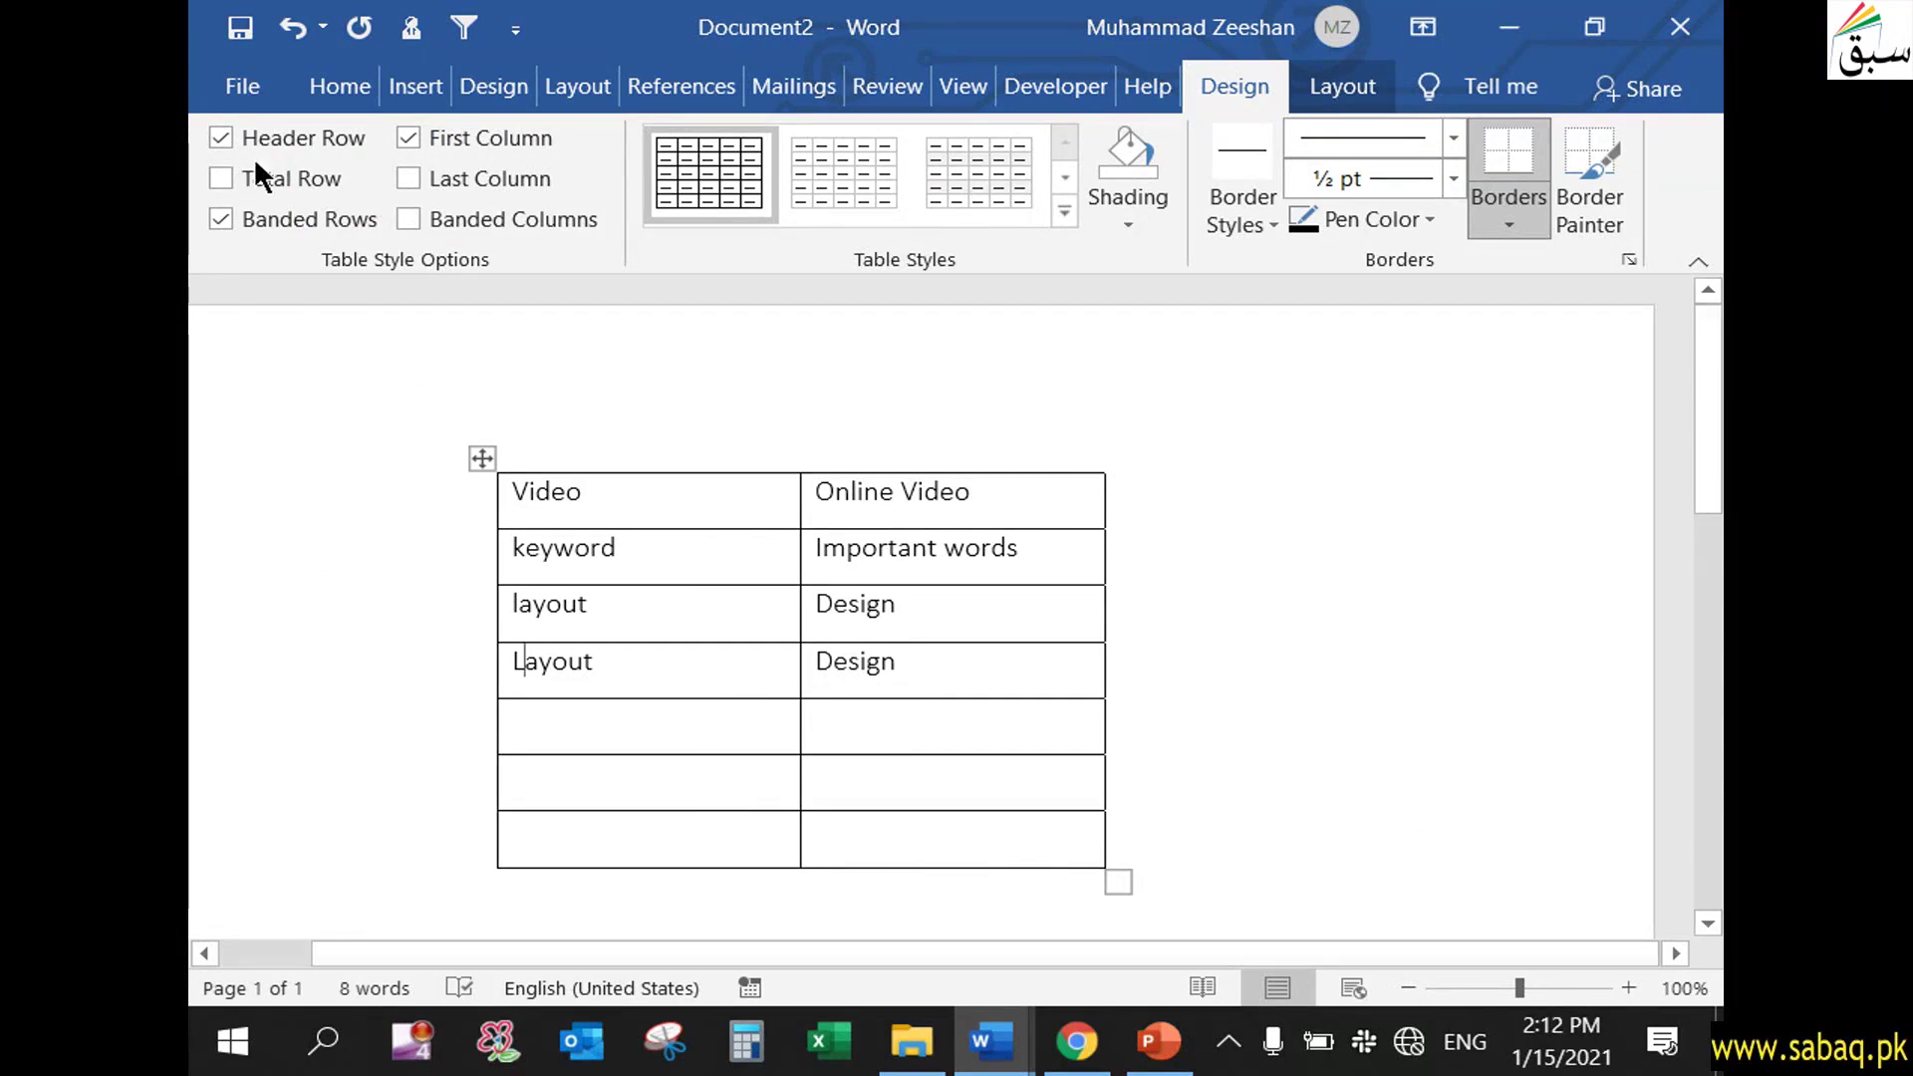
- Save Document2 to the Desktop with the file name "automark file"
left_click(245, 36)
left_click(1563, 588)
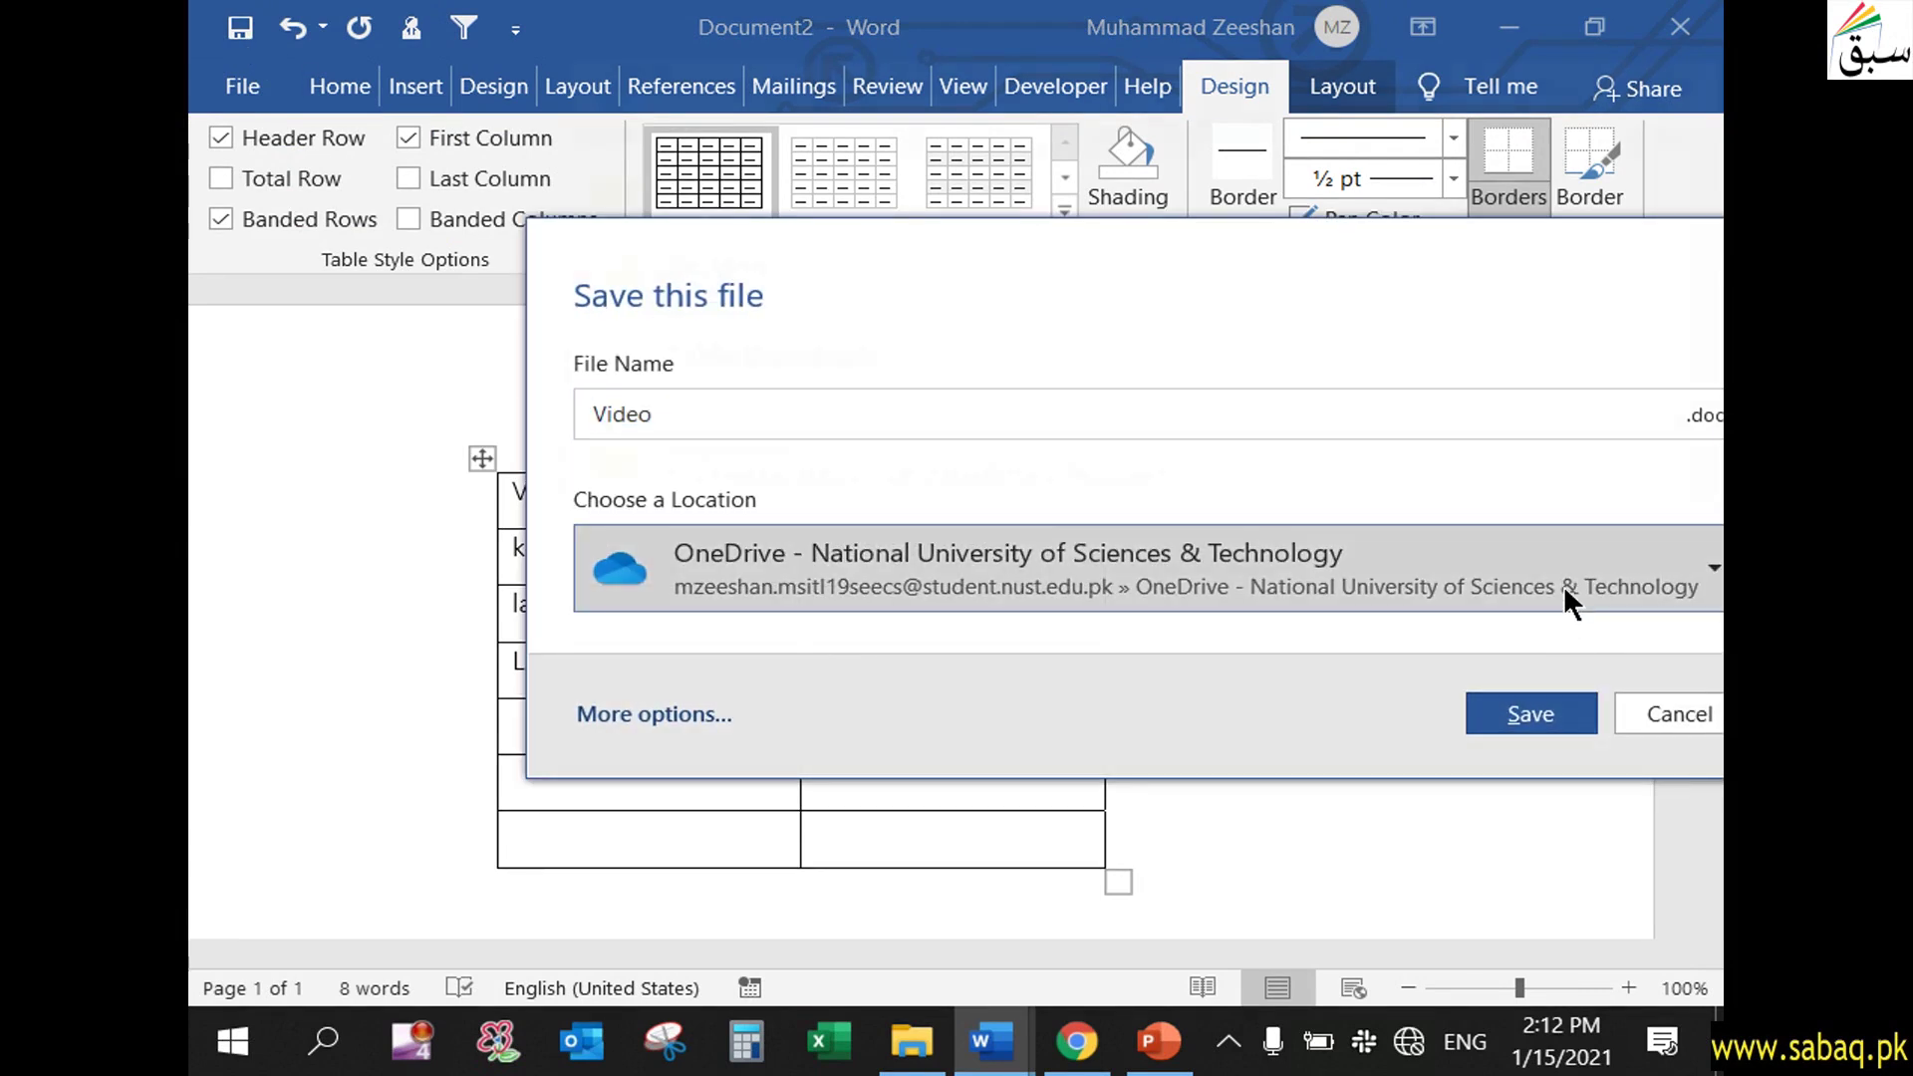
left_click(784, 212)
left_click(913, 412)
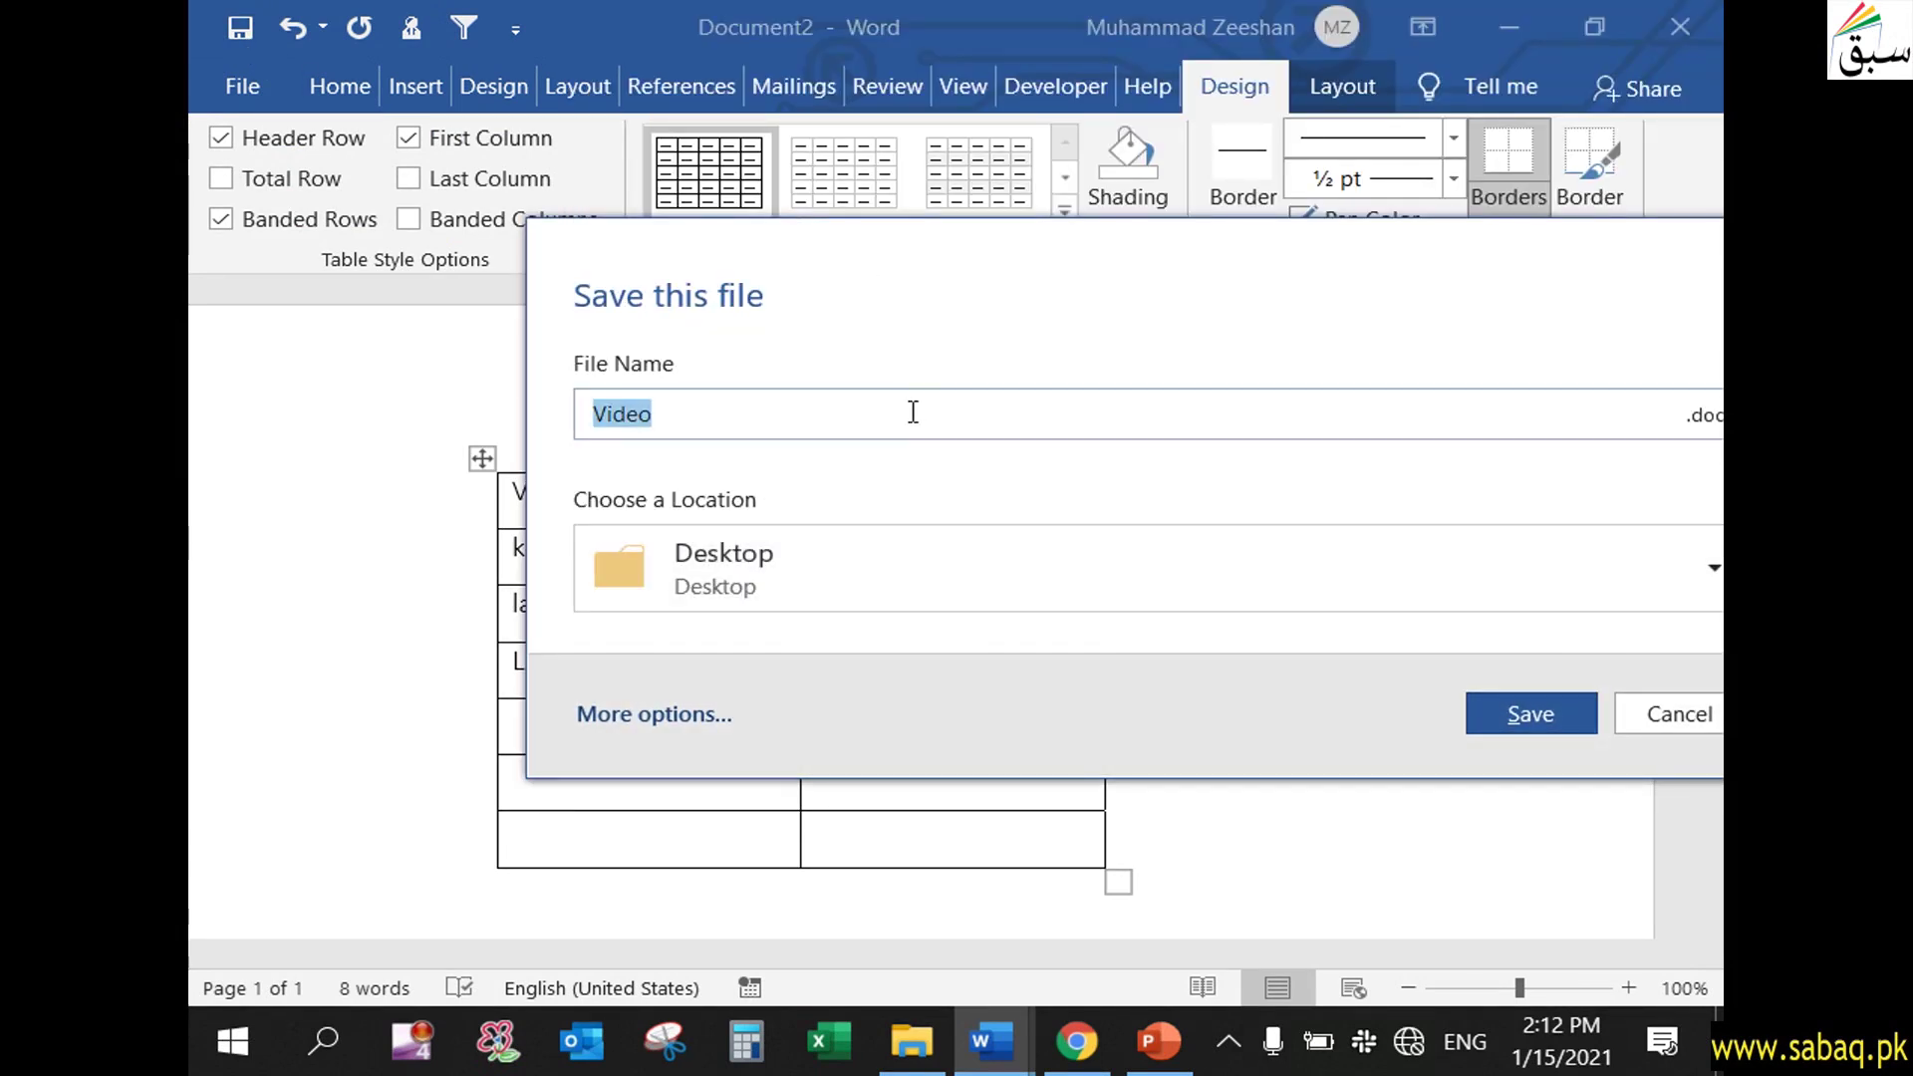
type("automa")
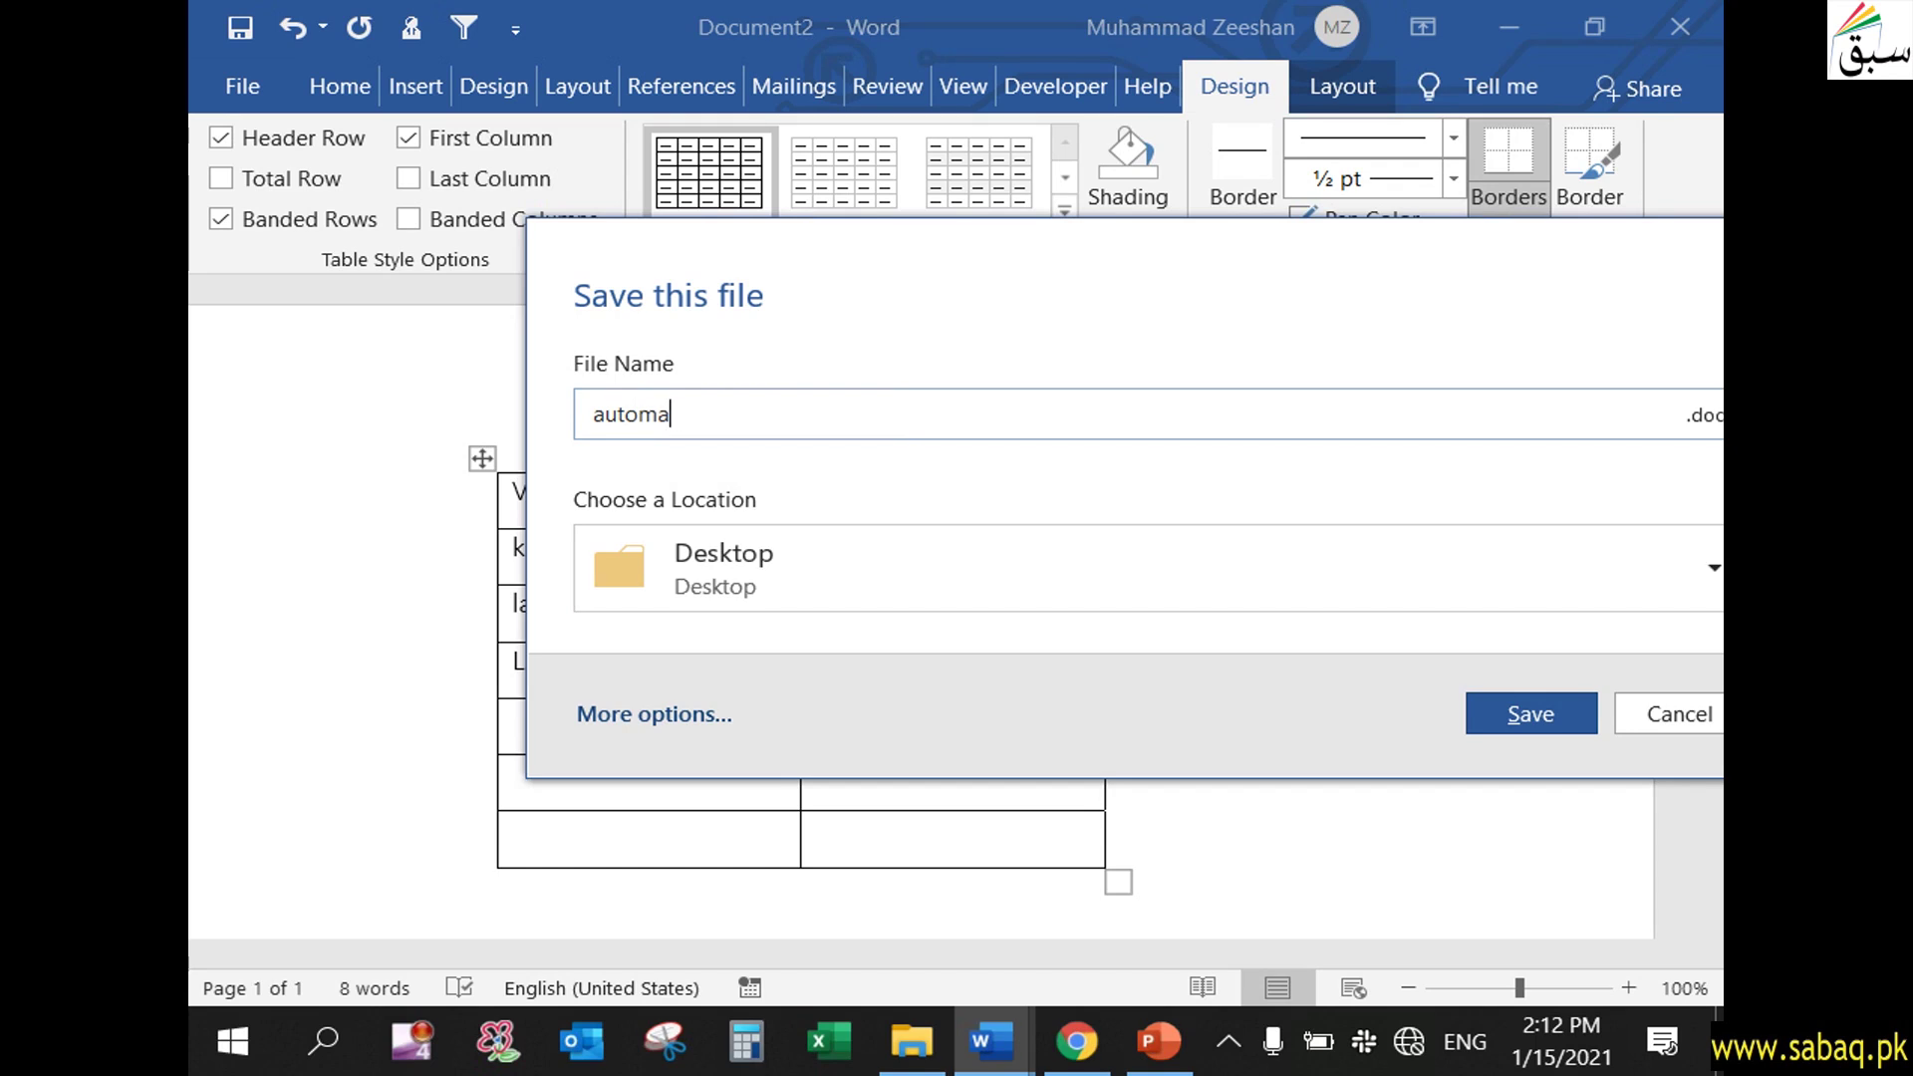
type("rk file")
left_click(1525, 715)
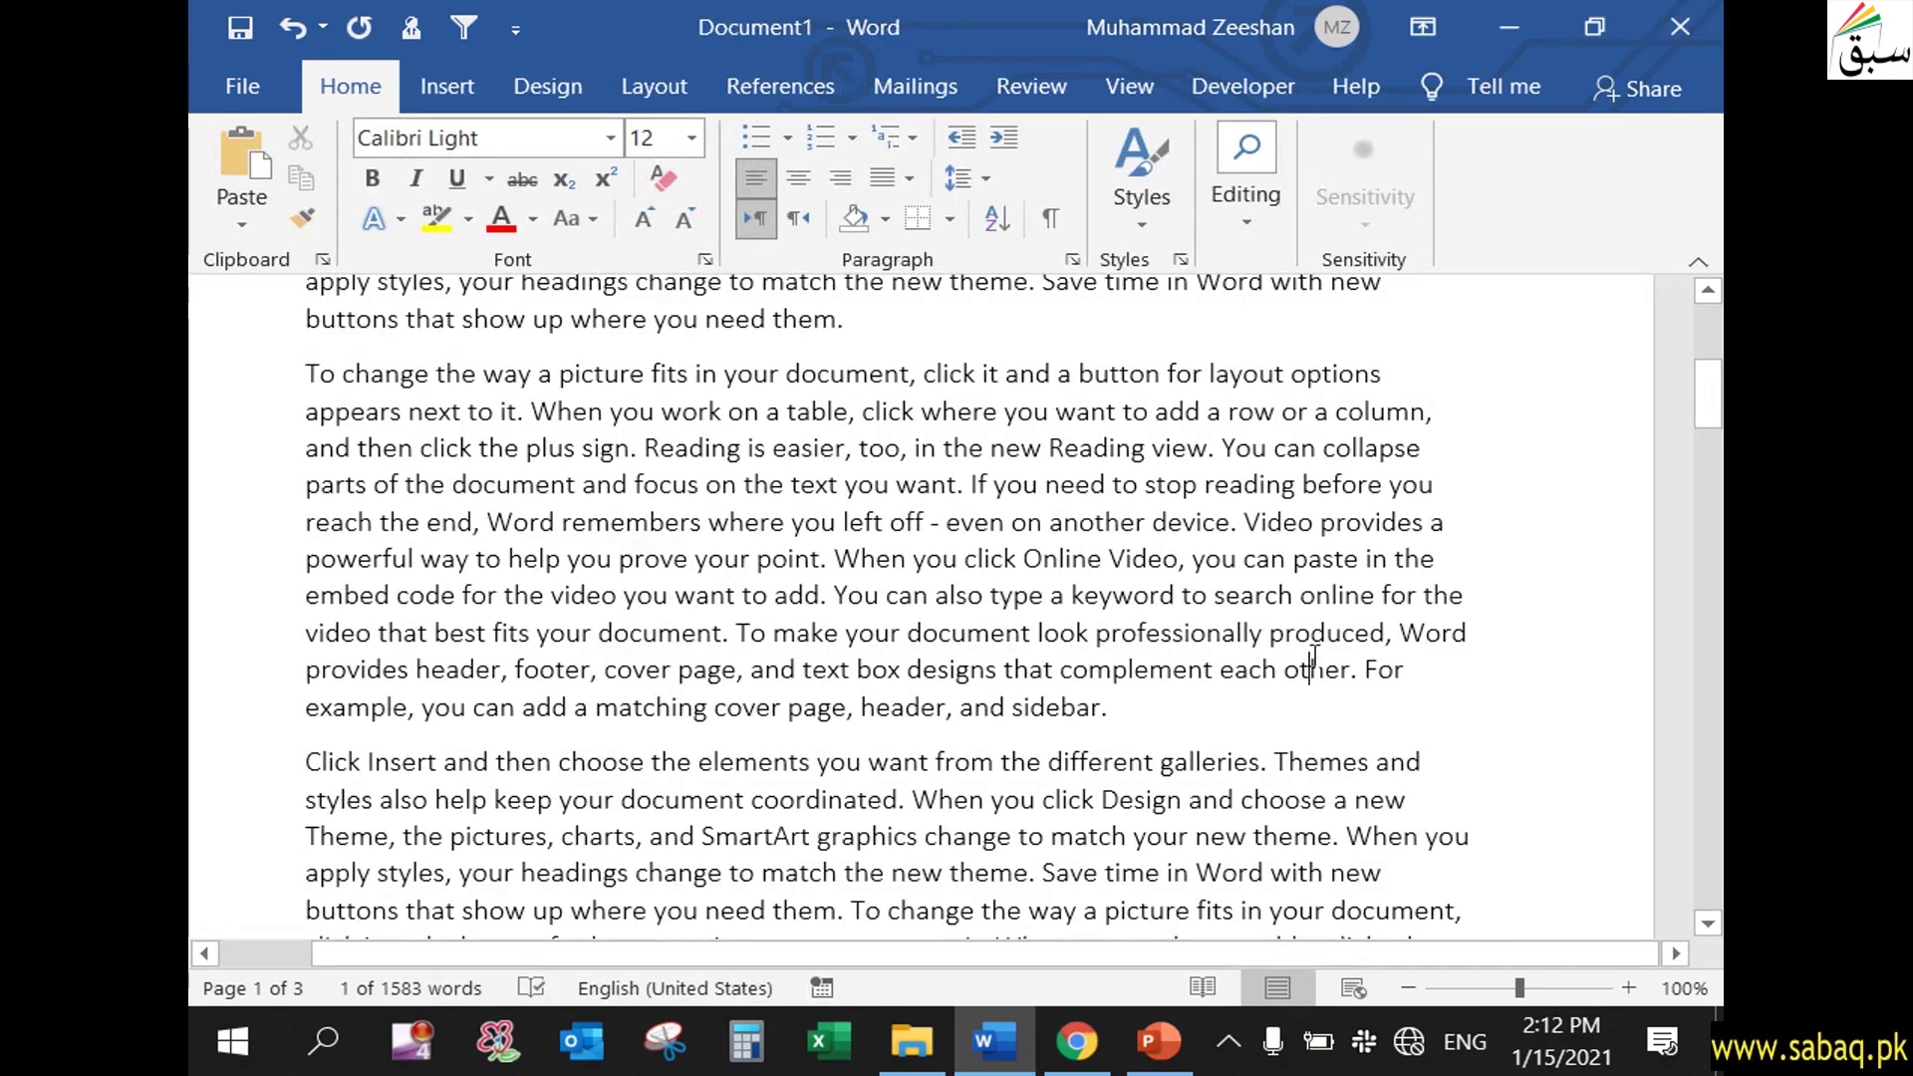
- Mark the index entries throughout Document1 automatically, using "automark file.docx" from the Desktop as the AutoMark file
scroll(1320, 687, "up", 4)
left_click(499, 564)
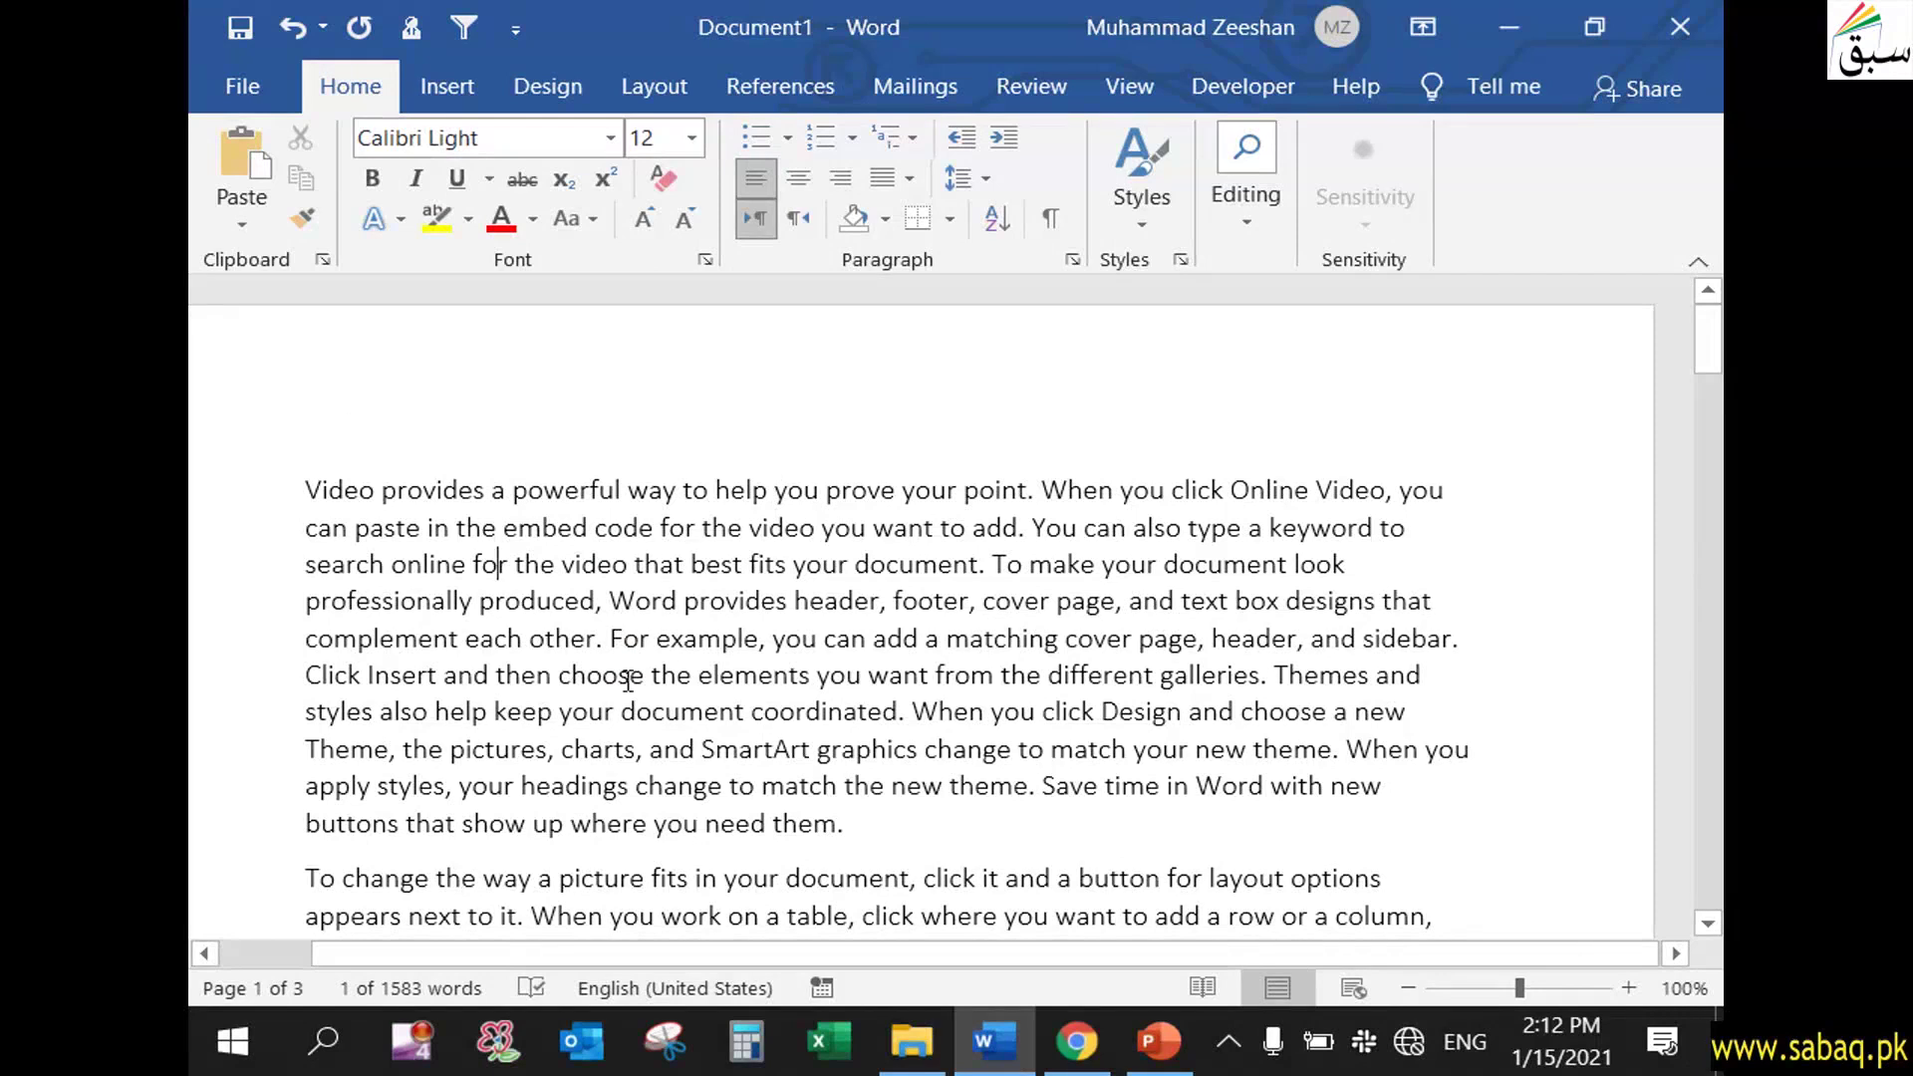
left_click(780, 88)
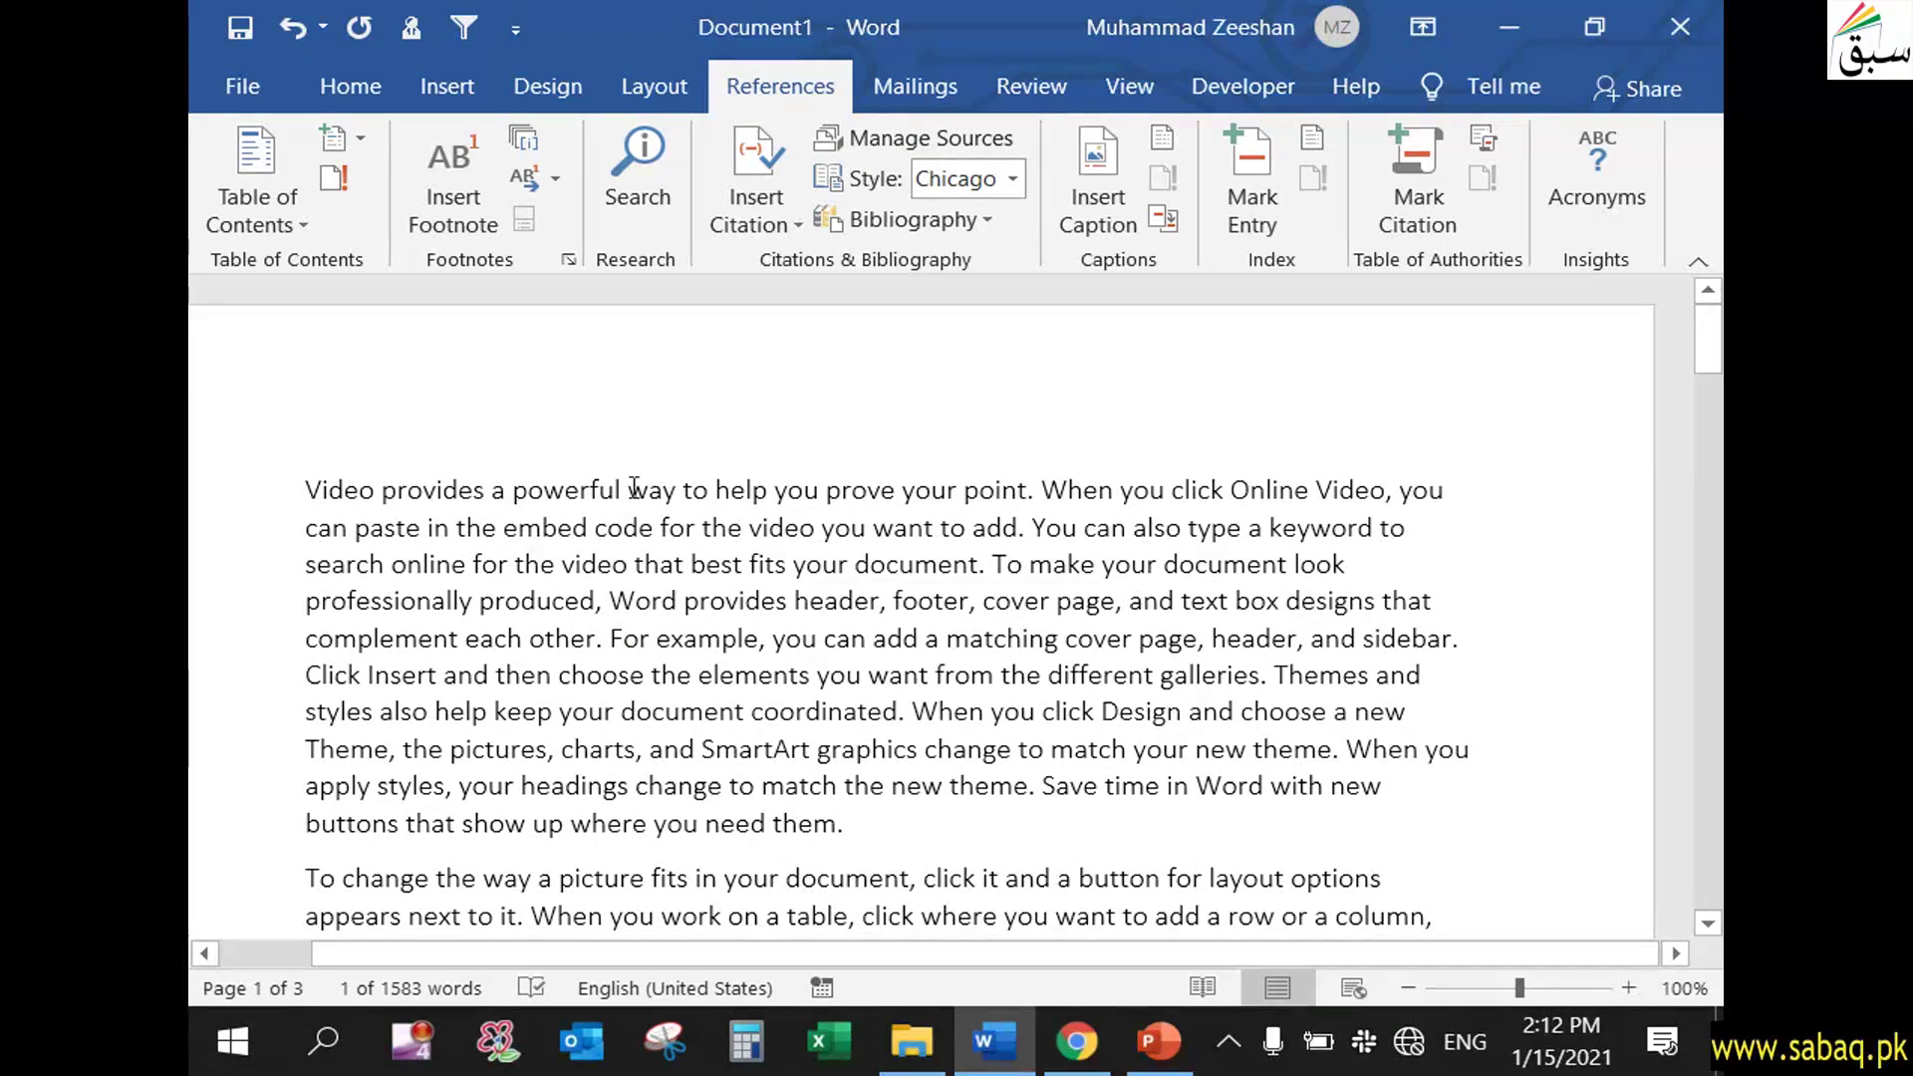
left_click_drag(306, 491, 374, 490)
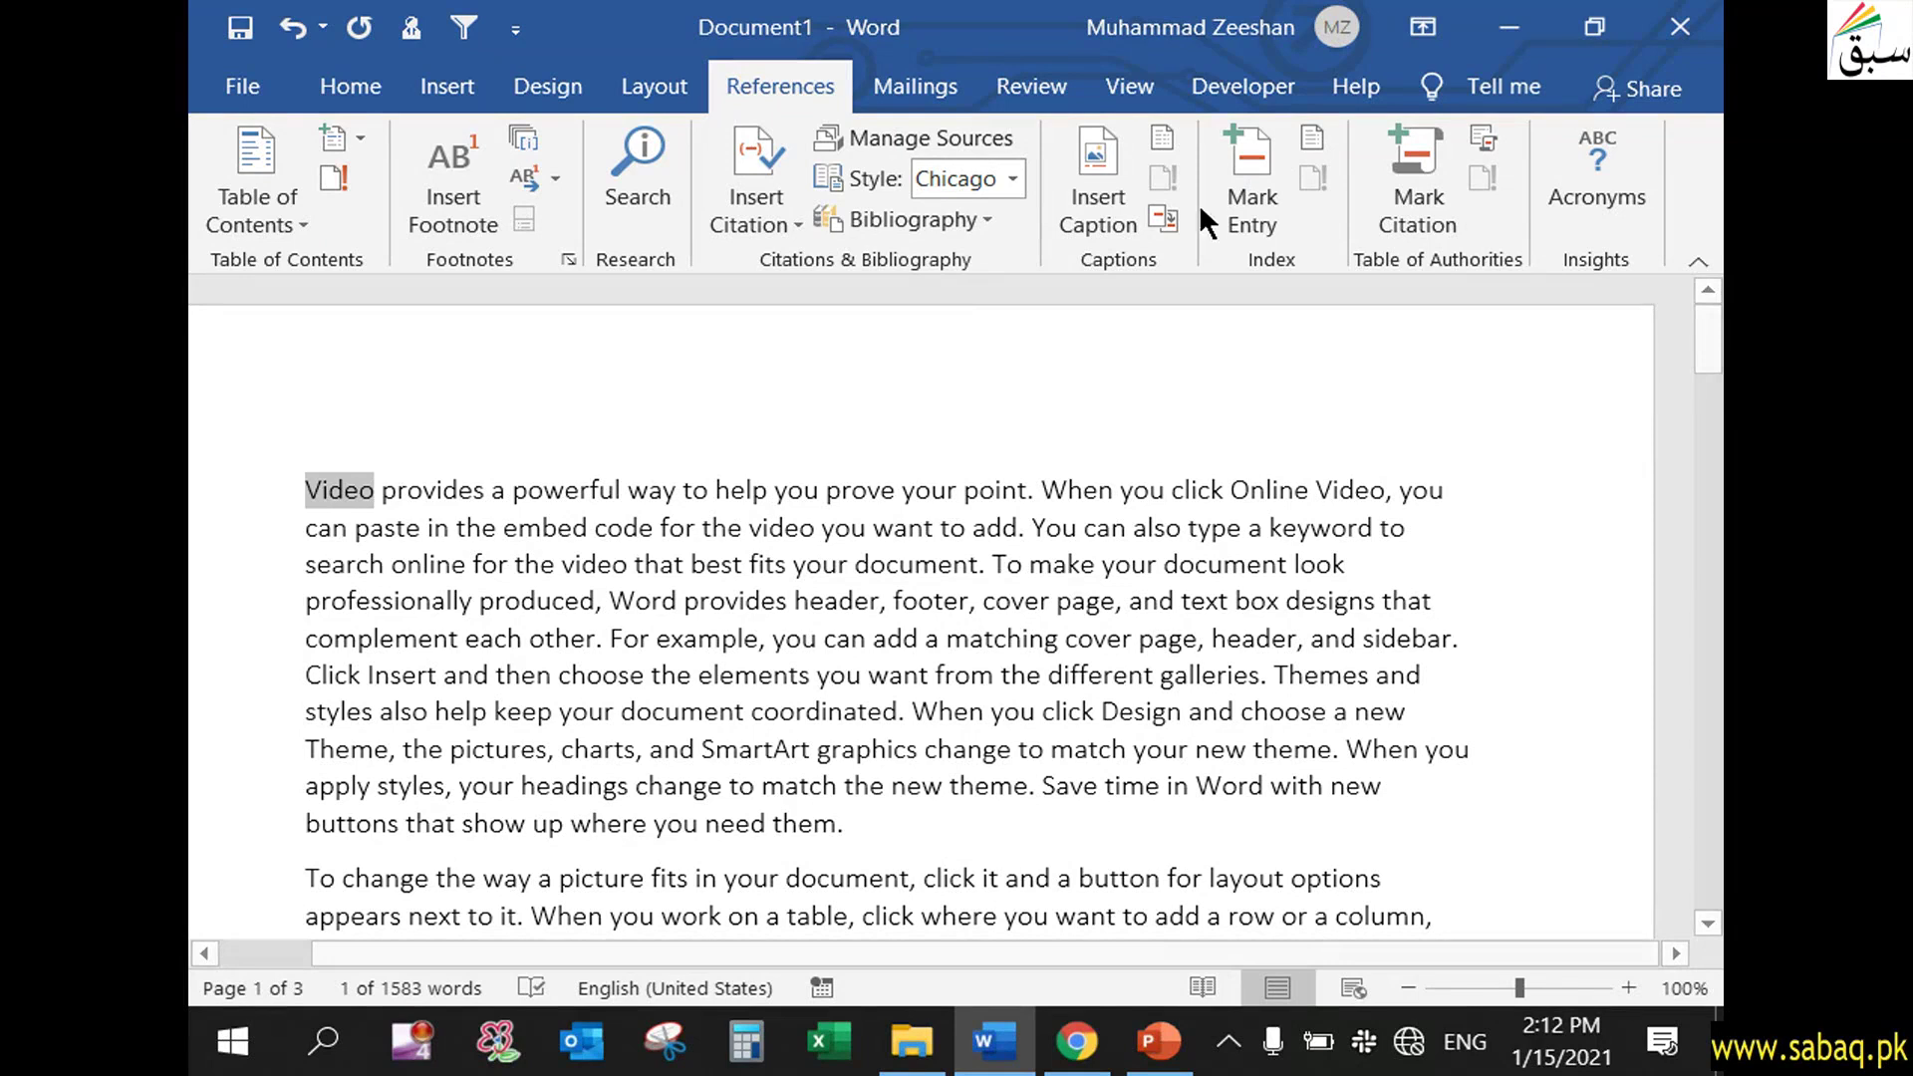
left_click(1036, 566)
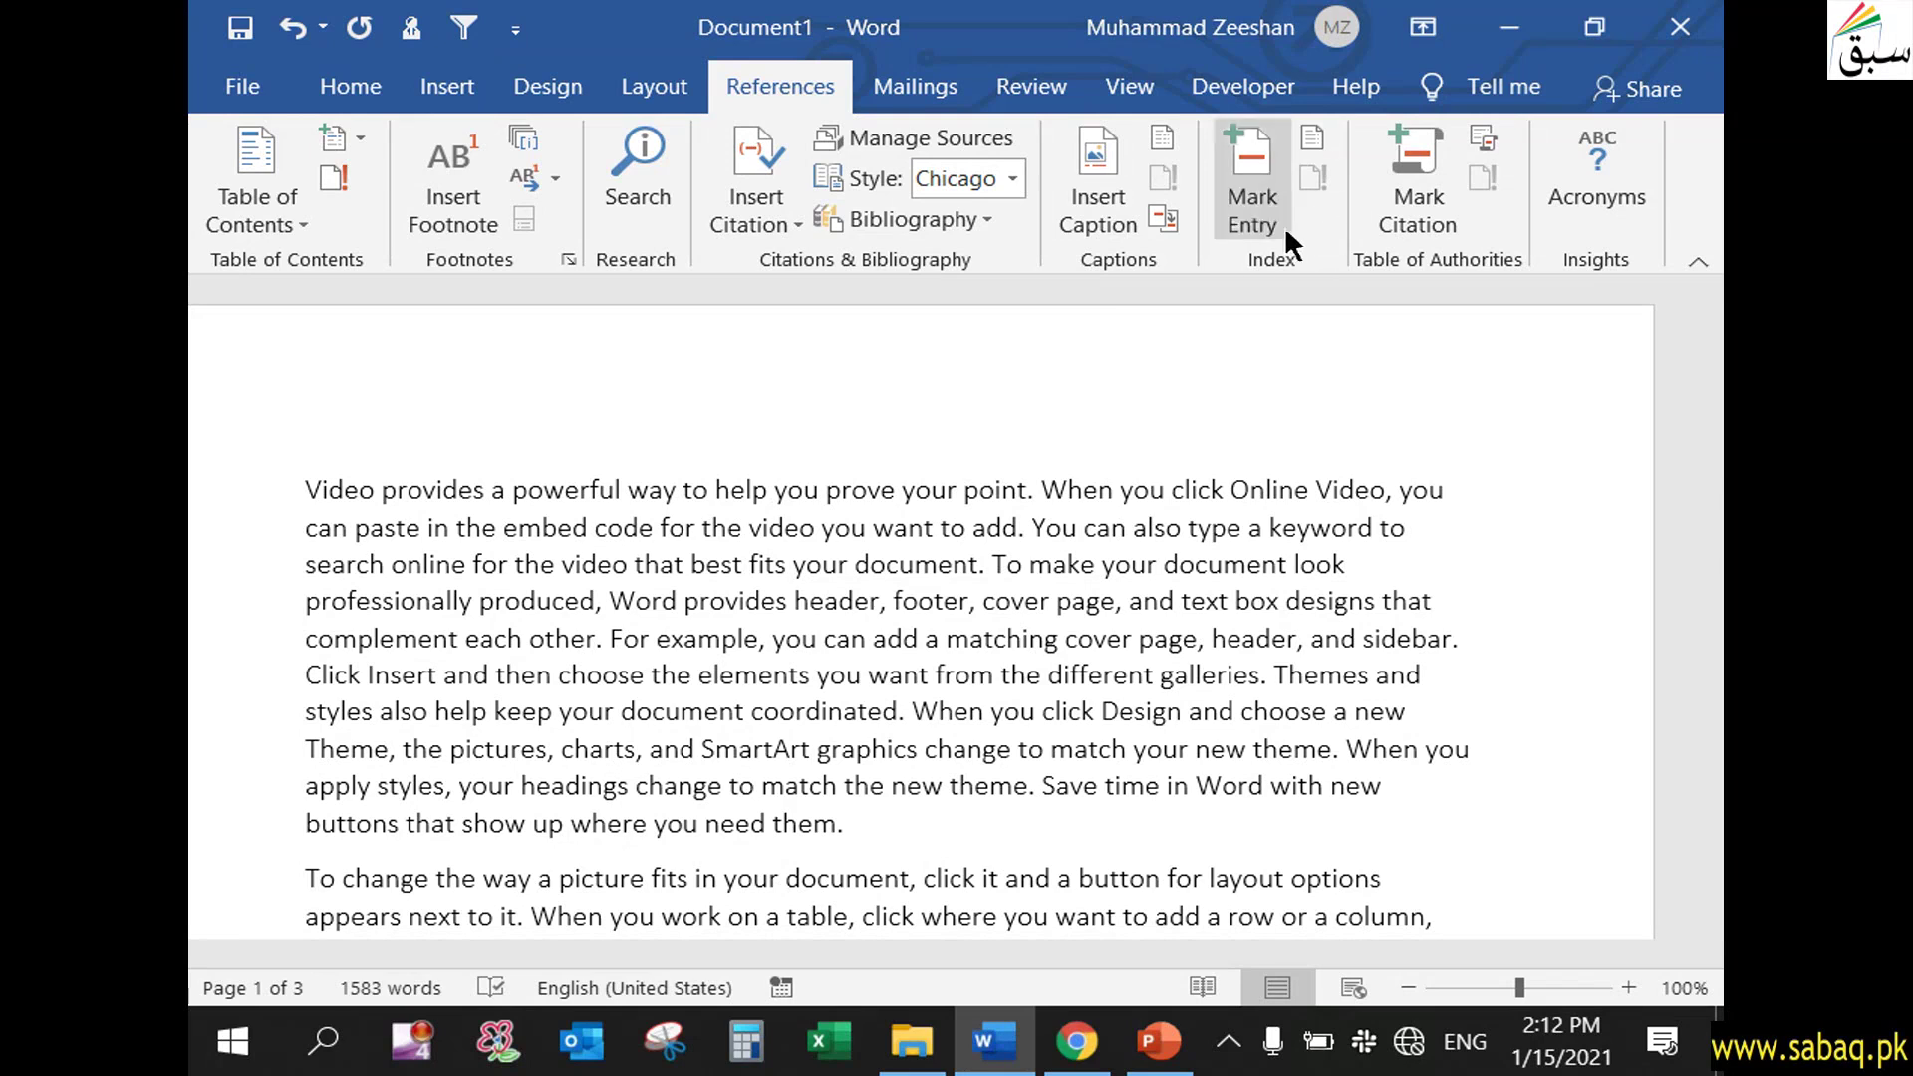
left_click(1316, 129)
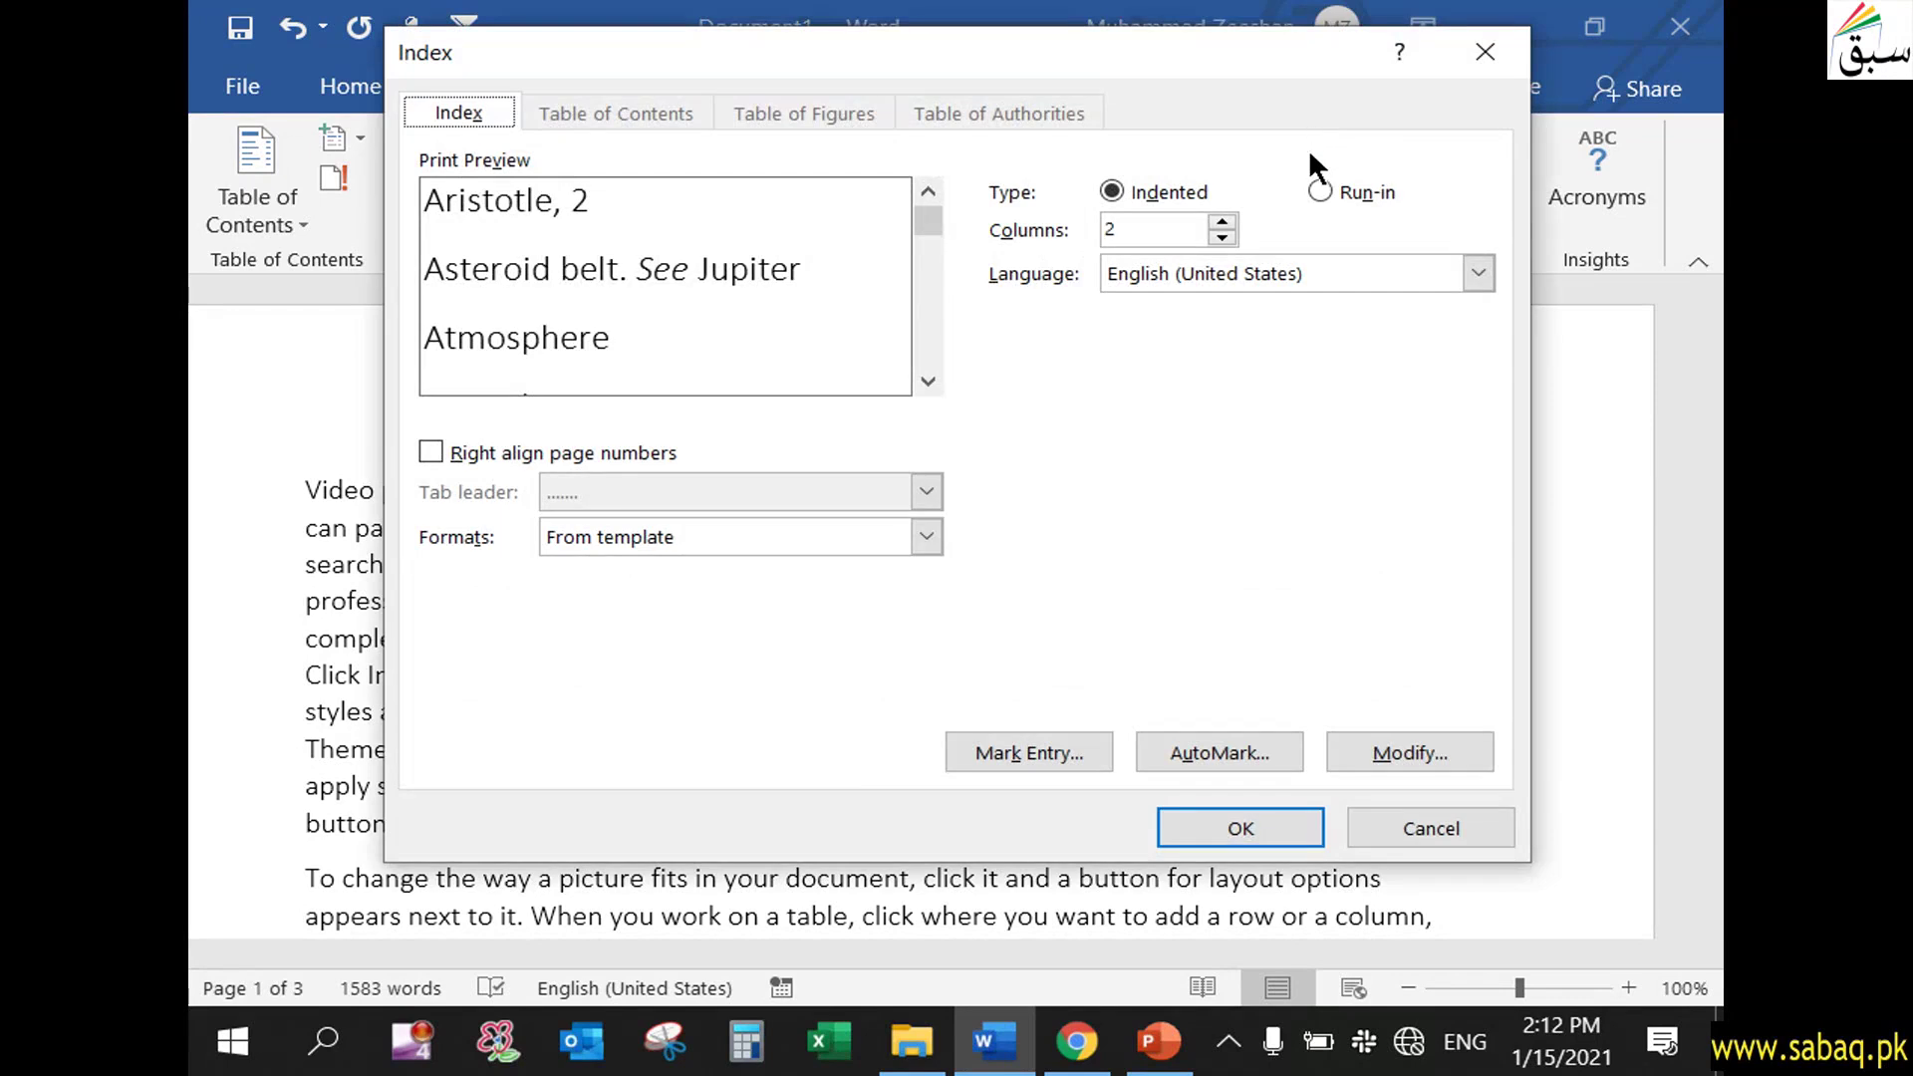
left_click(1223, 752)
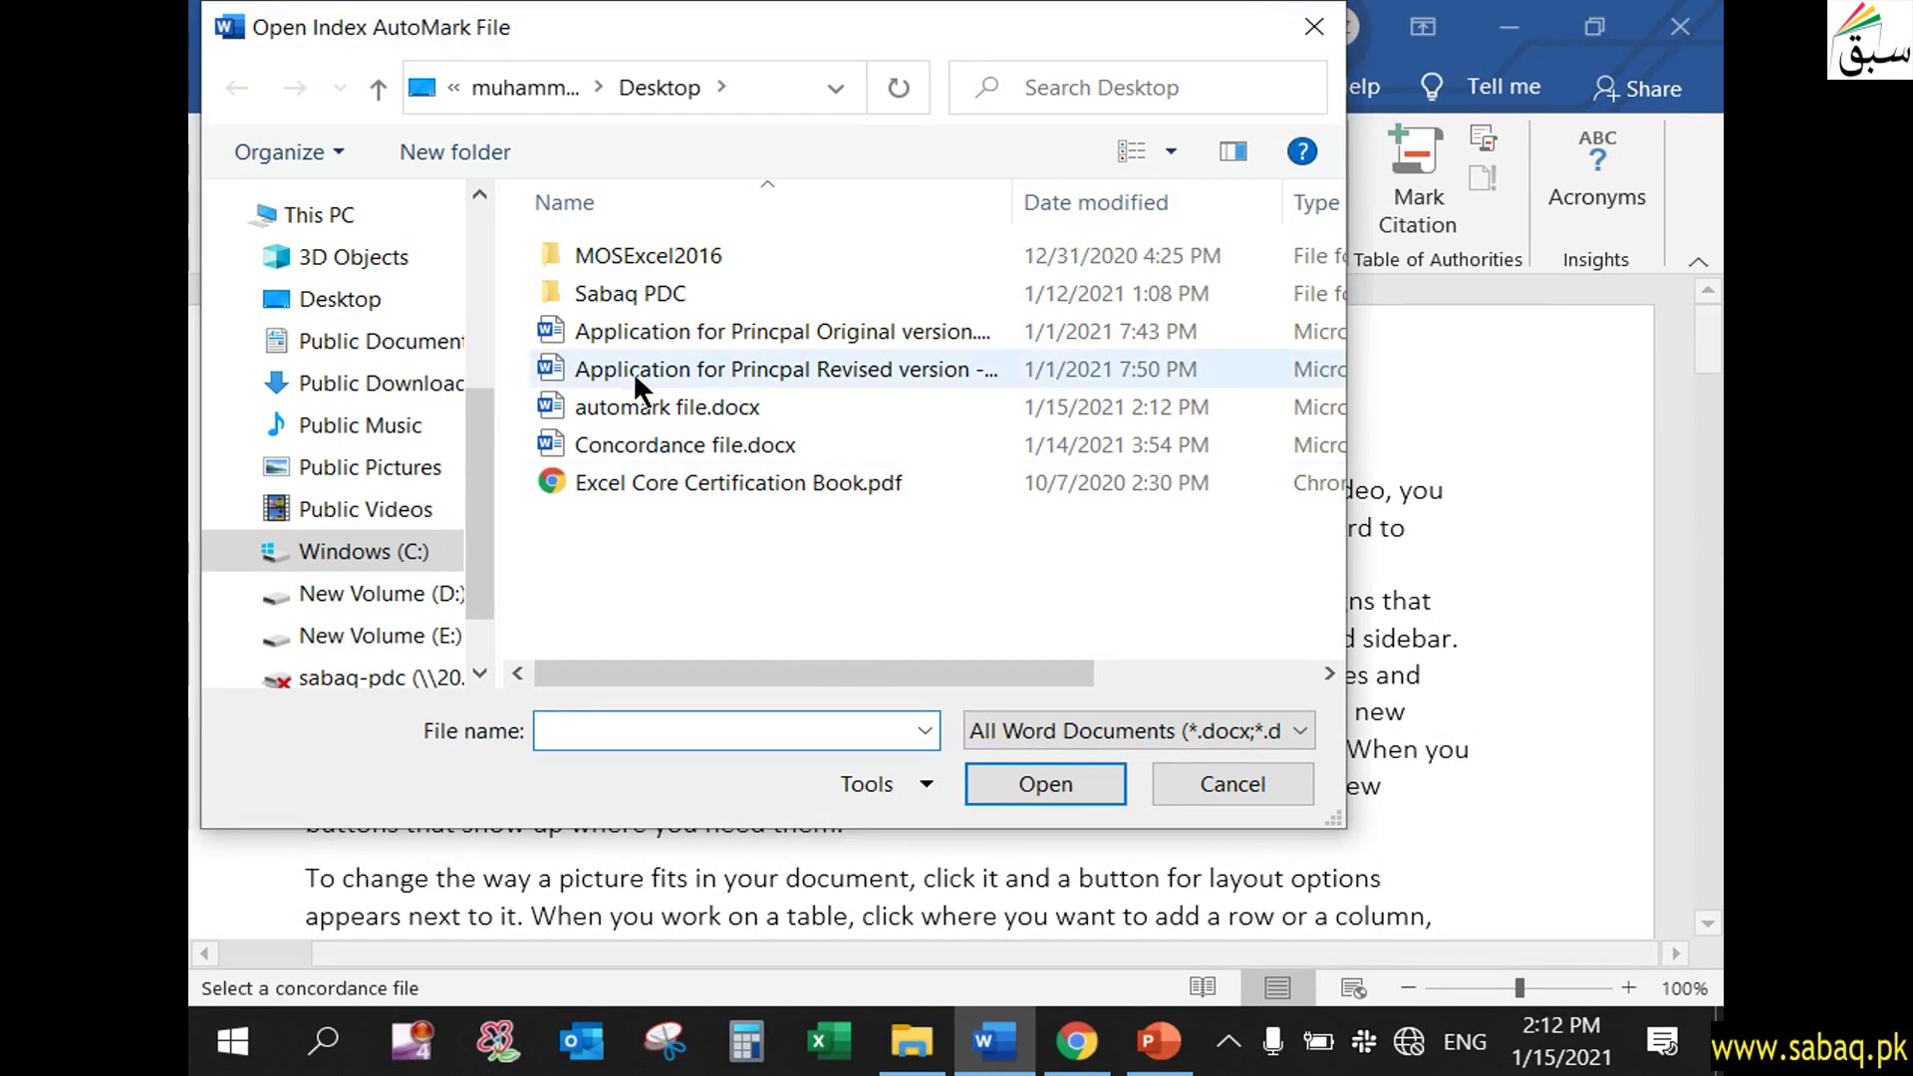
left_click(643, 408)
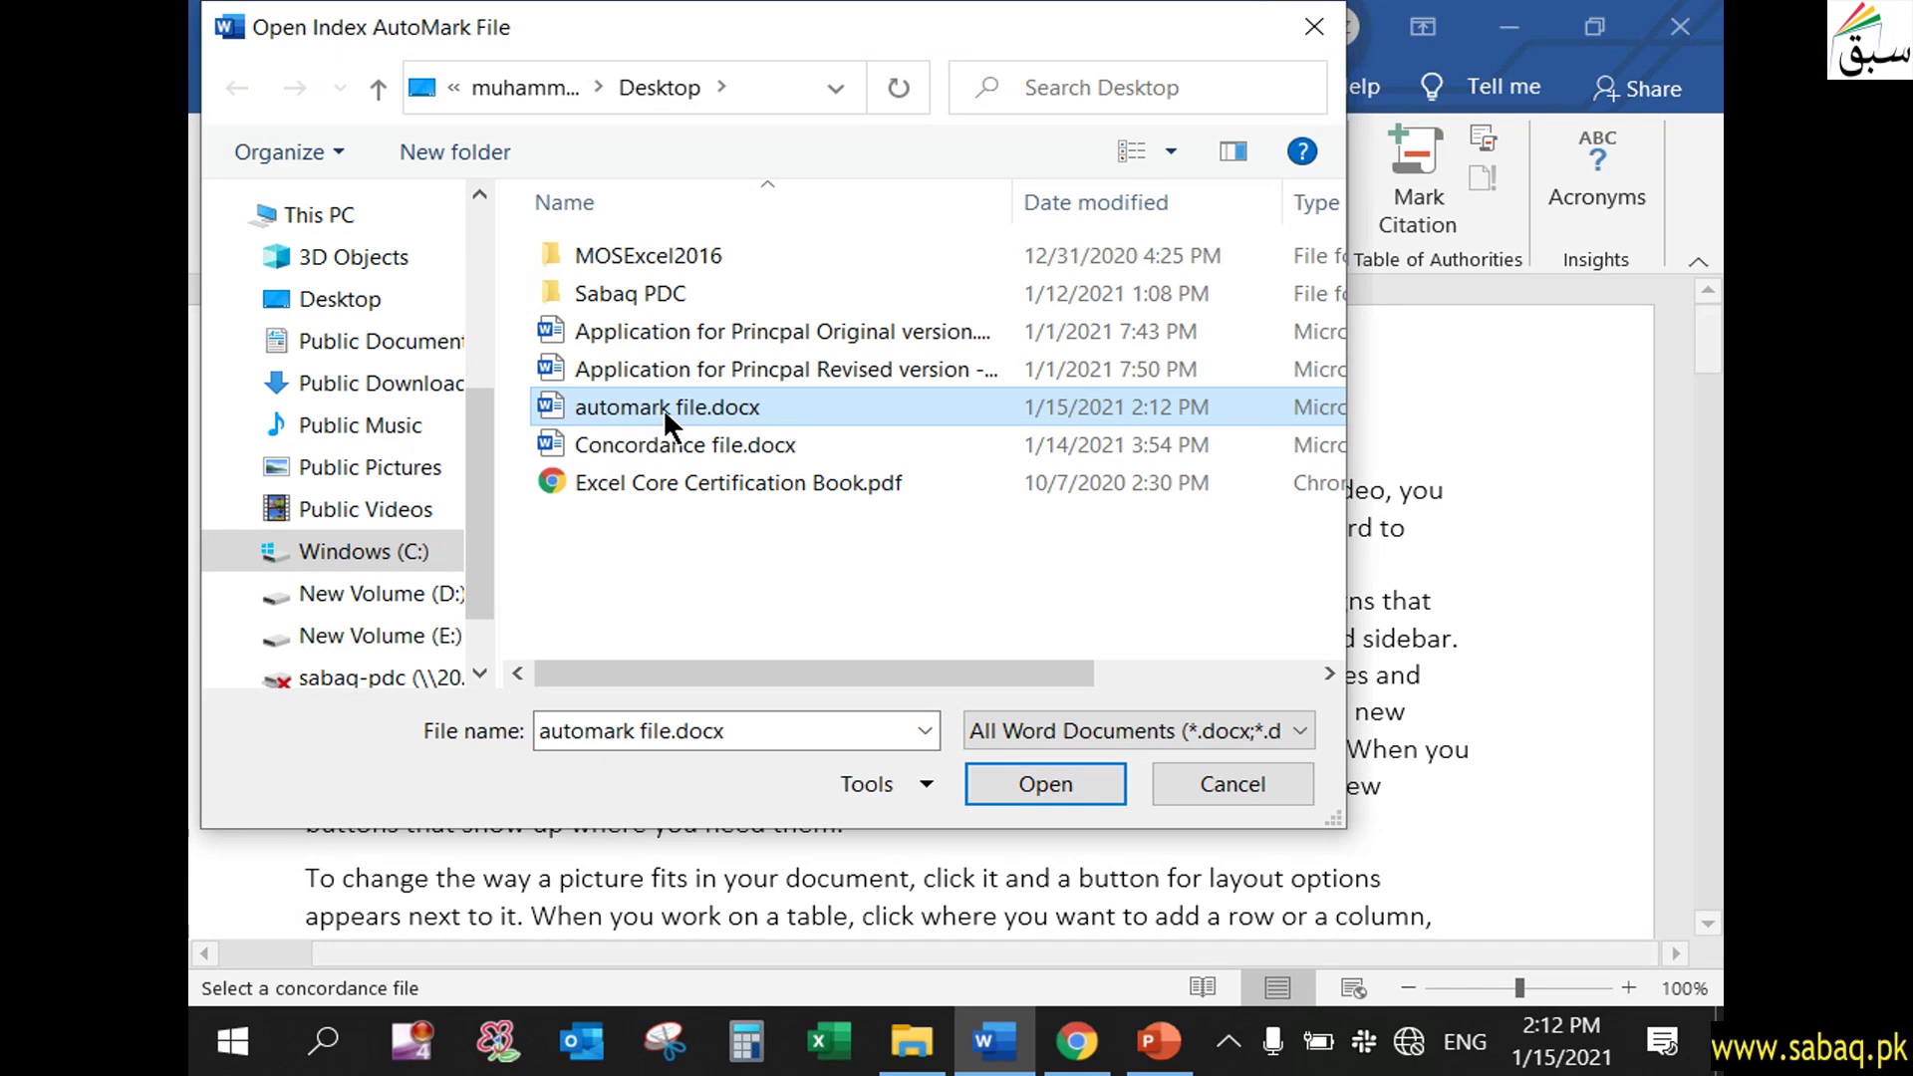
left_click(1045, 782)
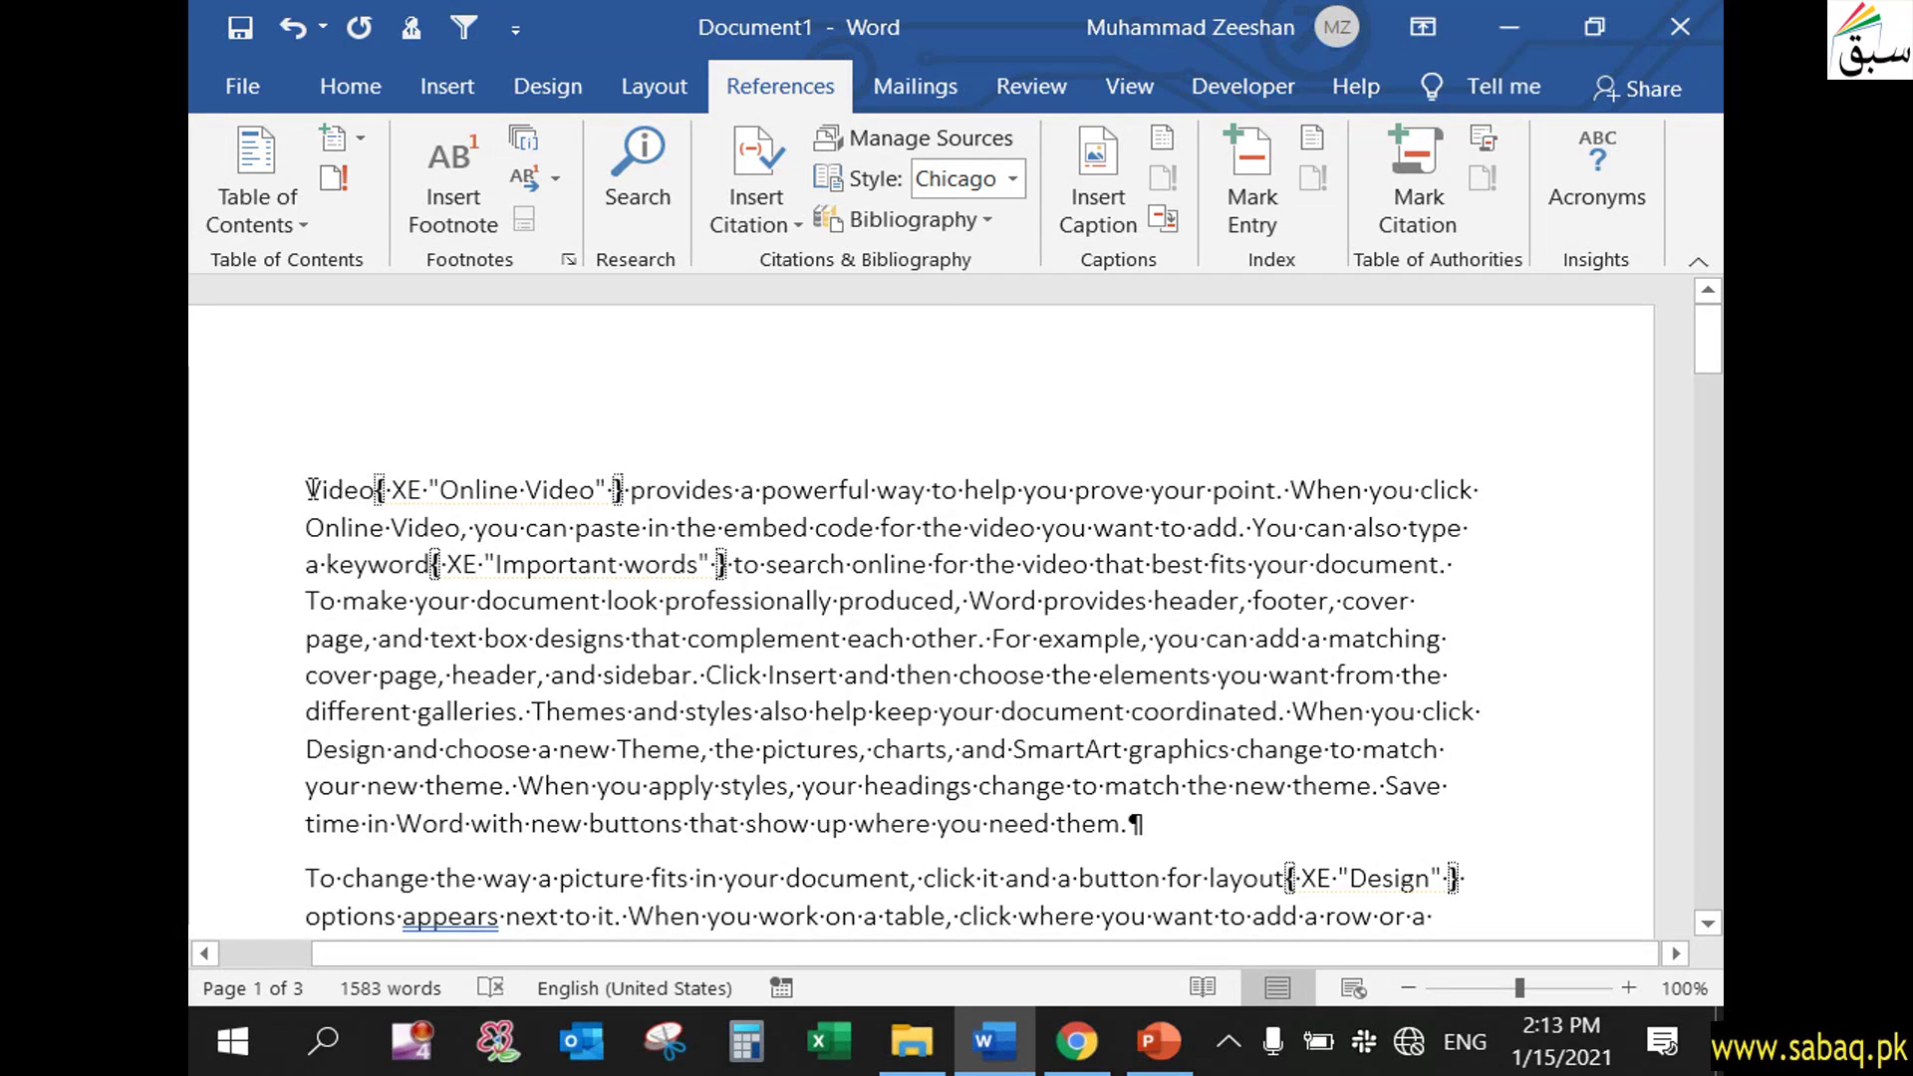
- Review the marked index entries in Document1 and add two blank paragraphs at the end of the document
left_click_drag(303, 490, 383, 490)
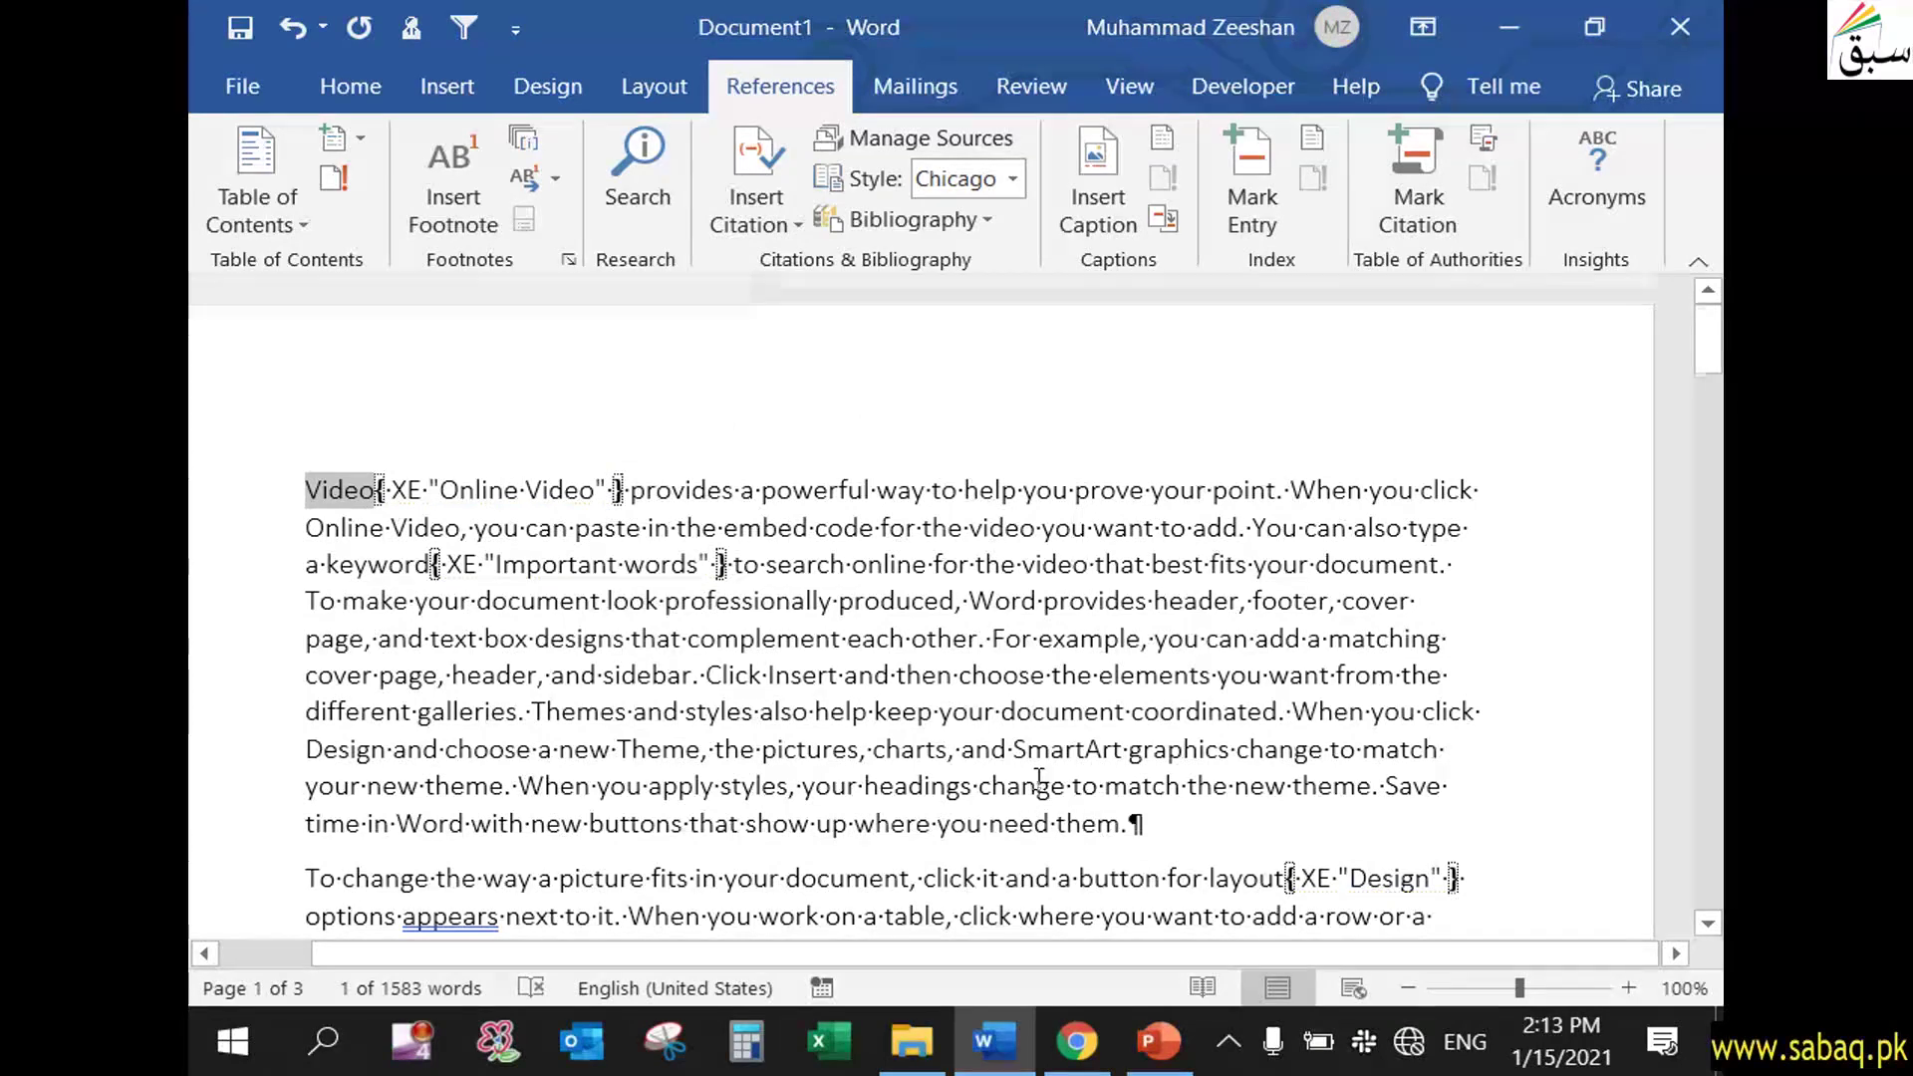
scroll(1041, 780, "down", 1)
scroll(1040, 779, "down", 10)
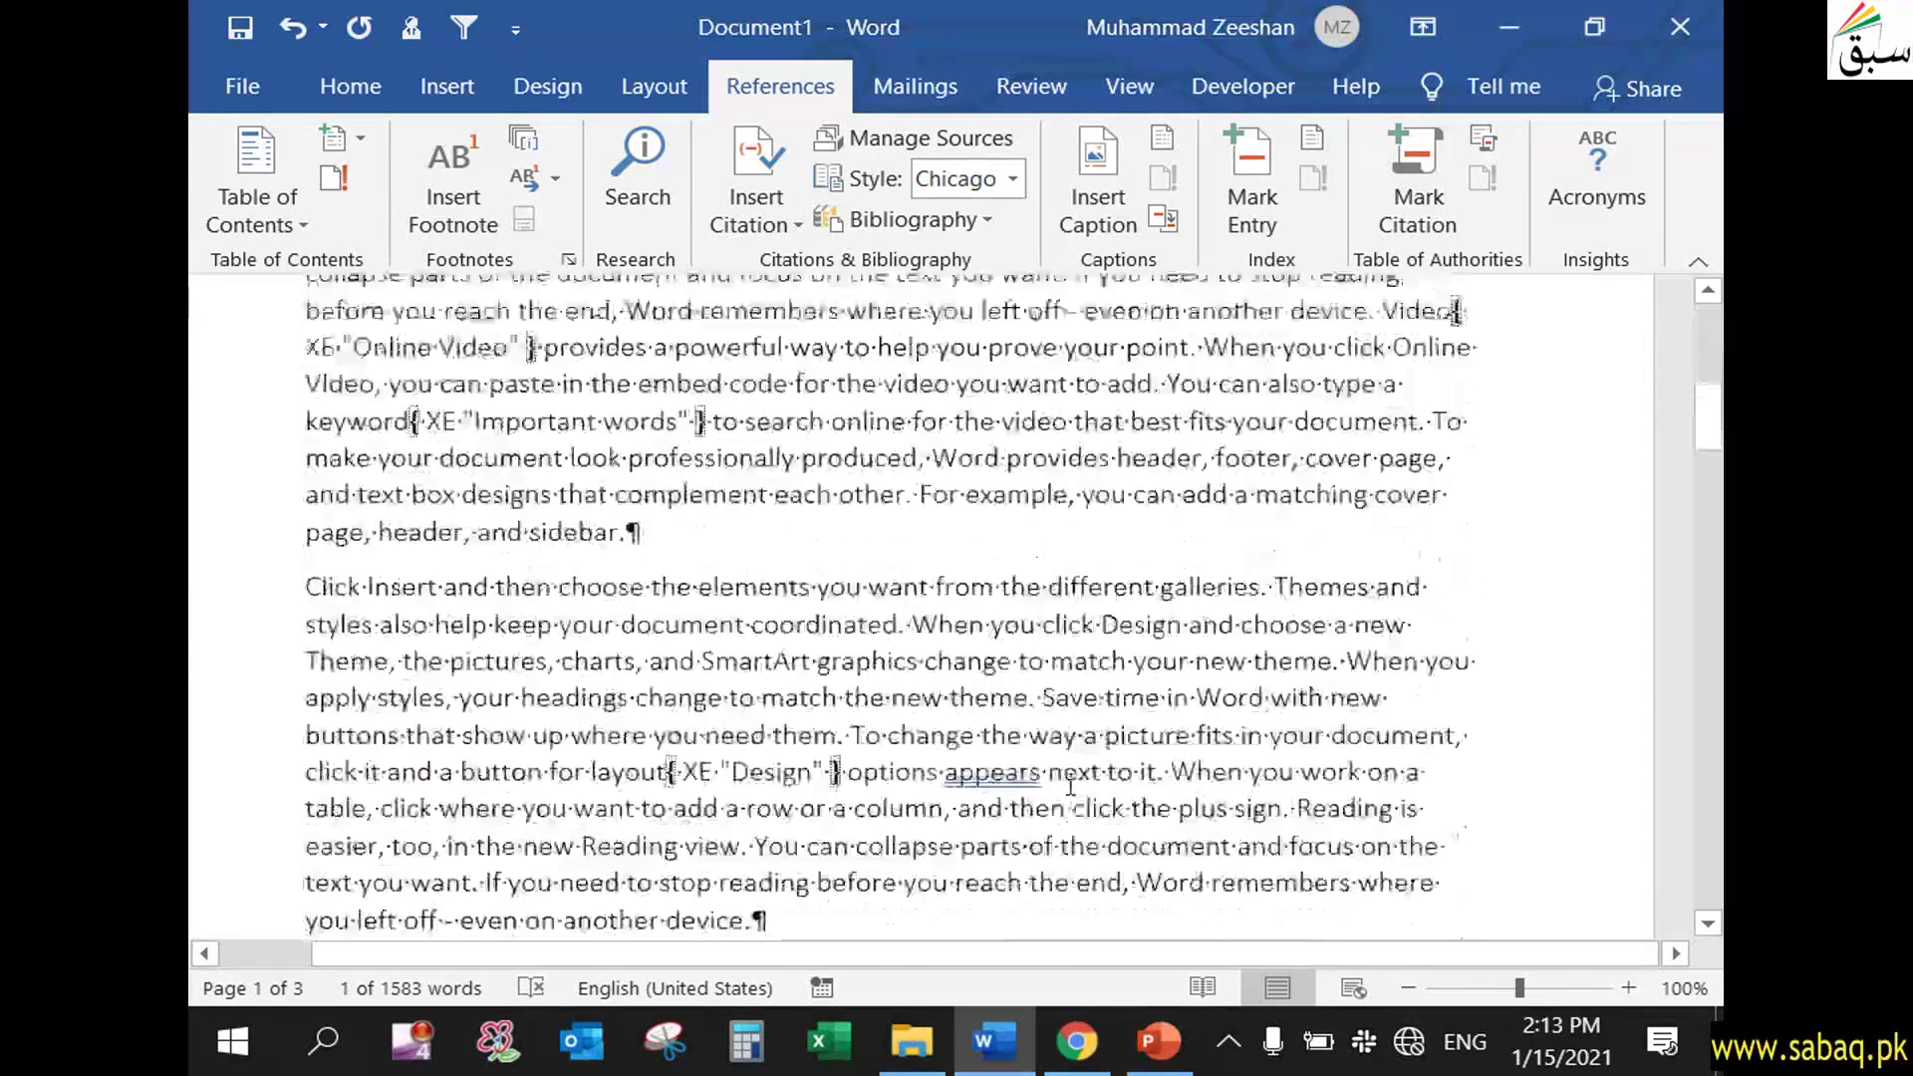
scroll(1072, 780, "down", 10)
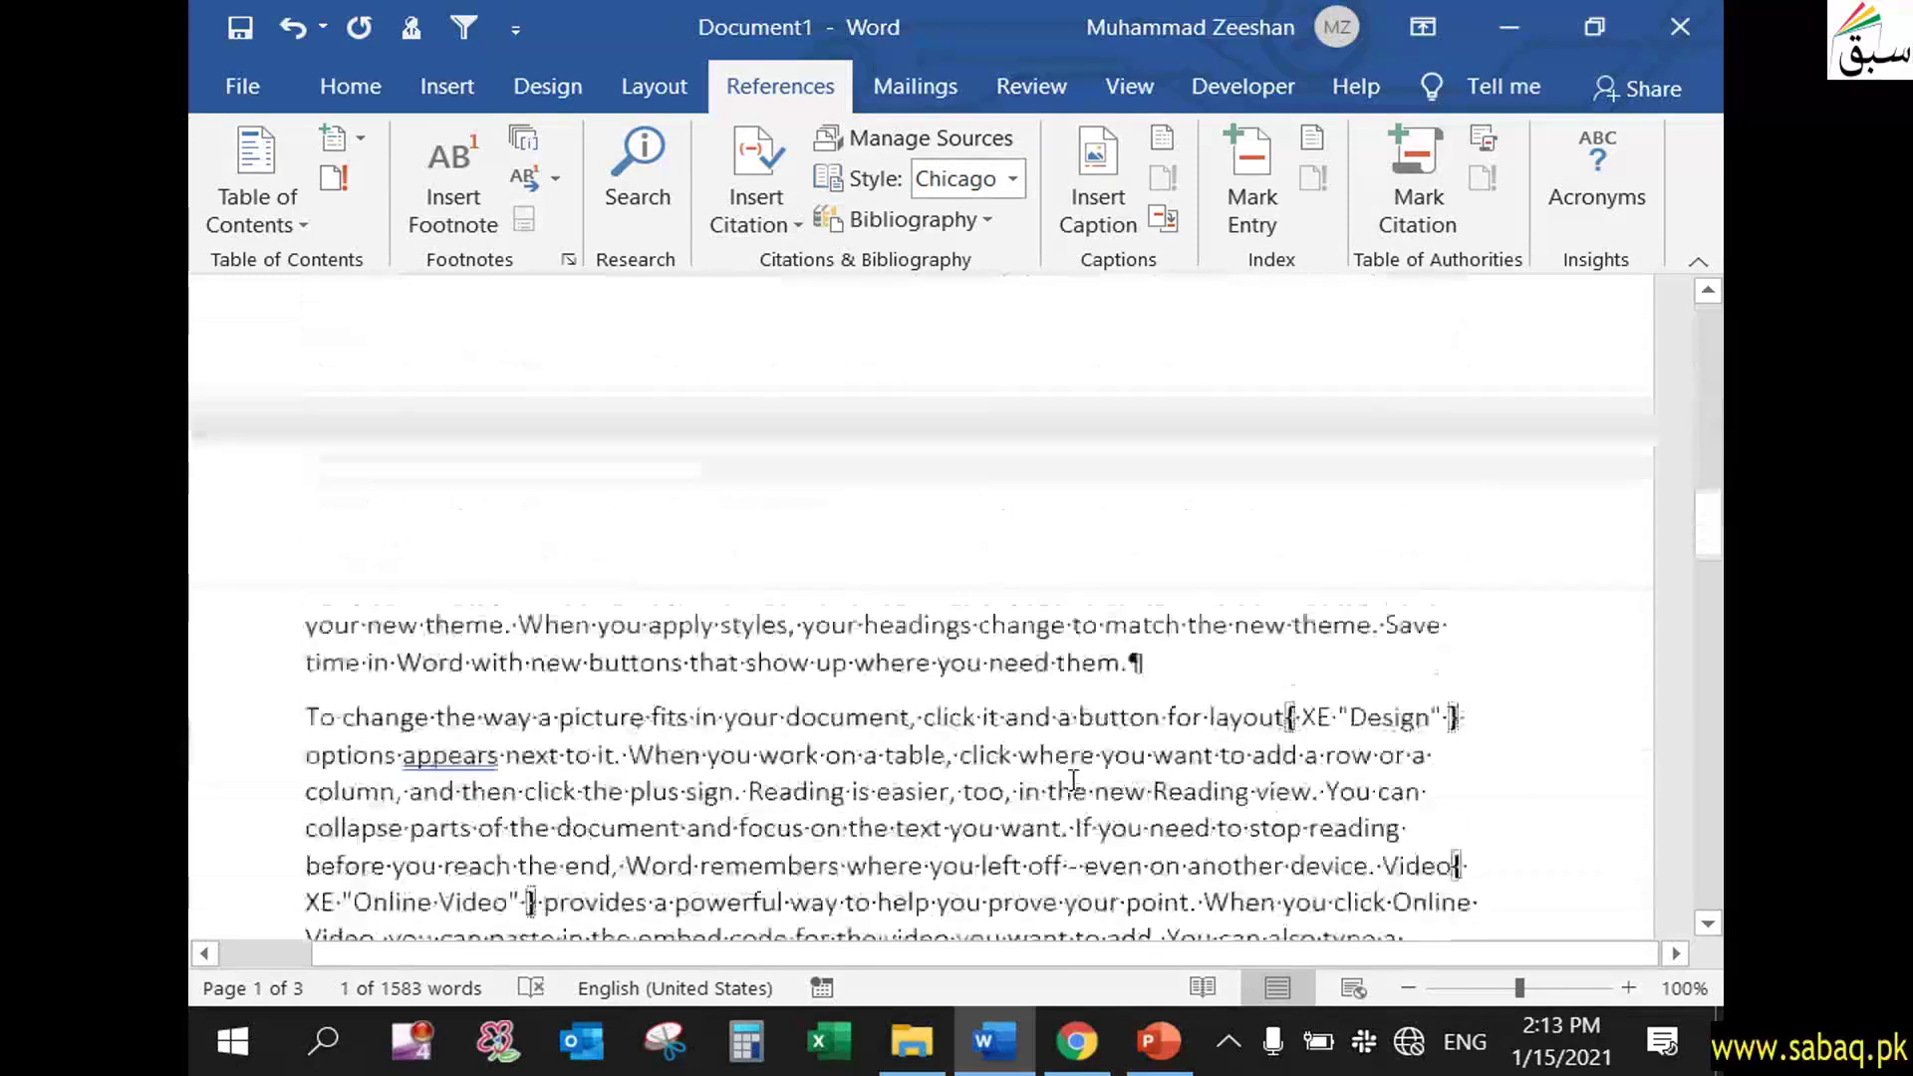
scroll(1077, 779, "down", 10)
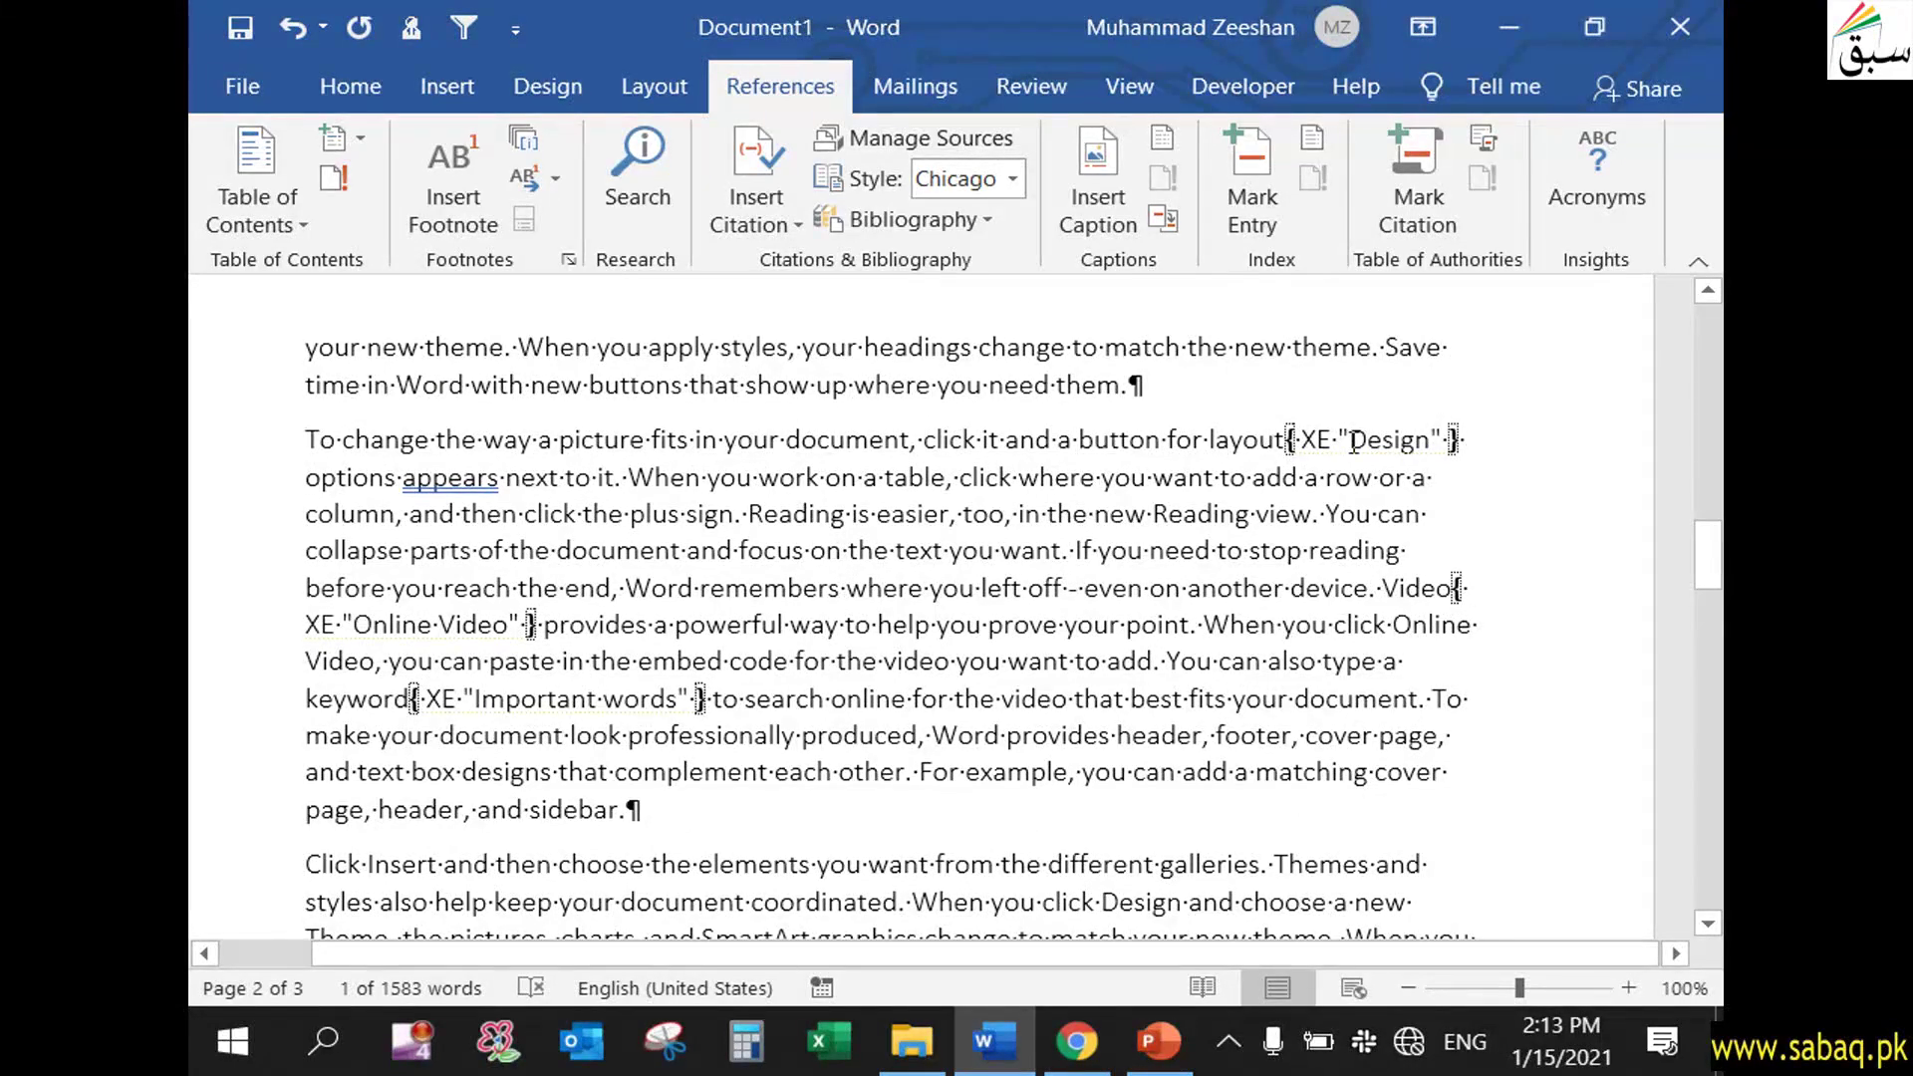
left_click_drag(1708, 556, 1715, 854)
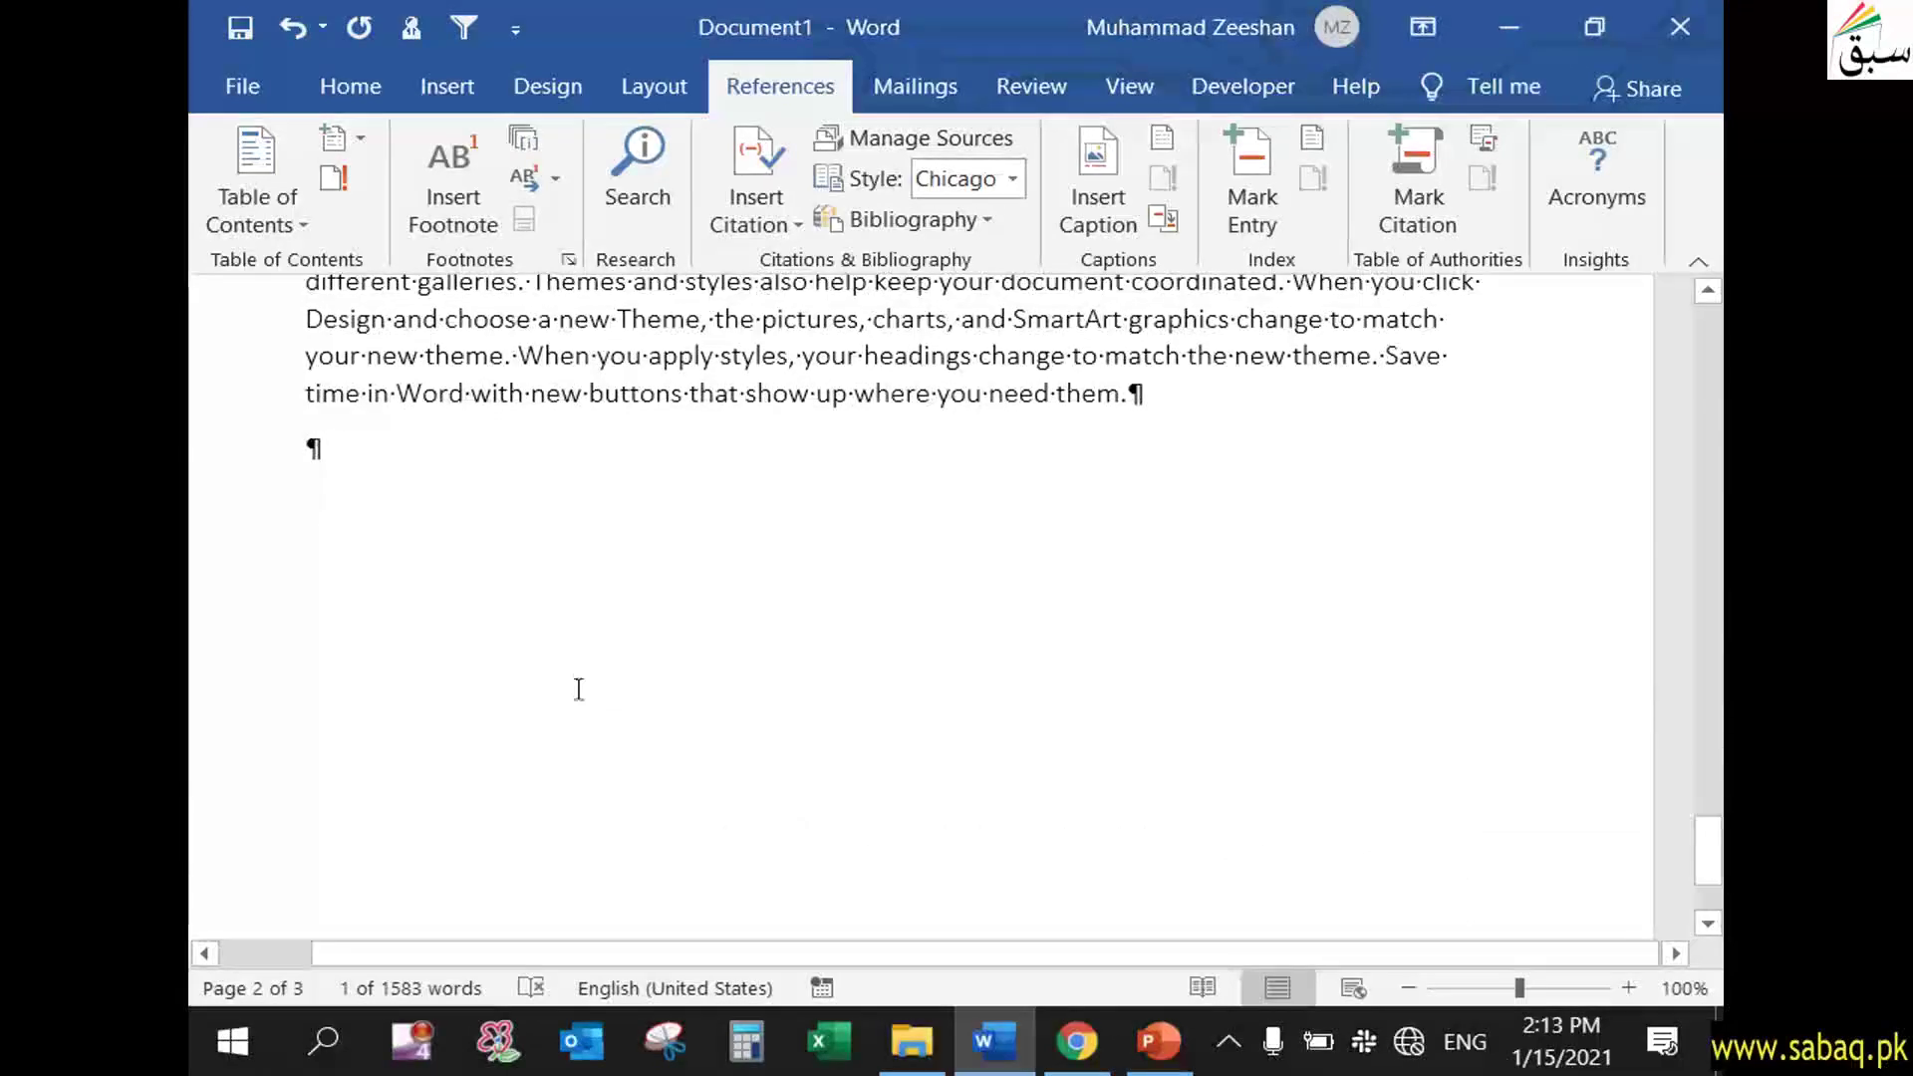
left_click(542, 667)
key("Return")
key("Return")
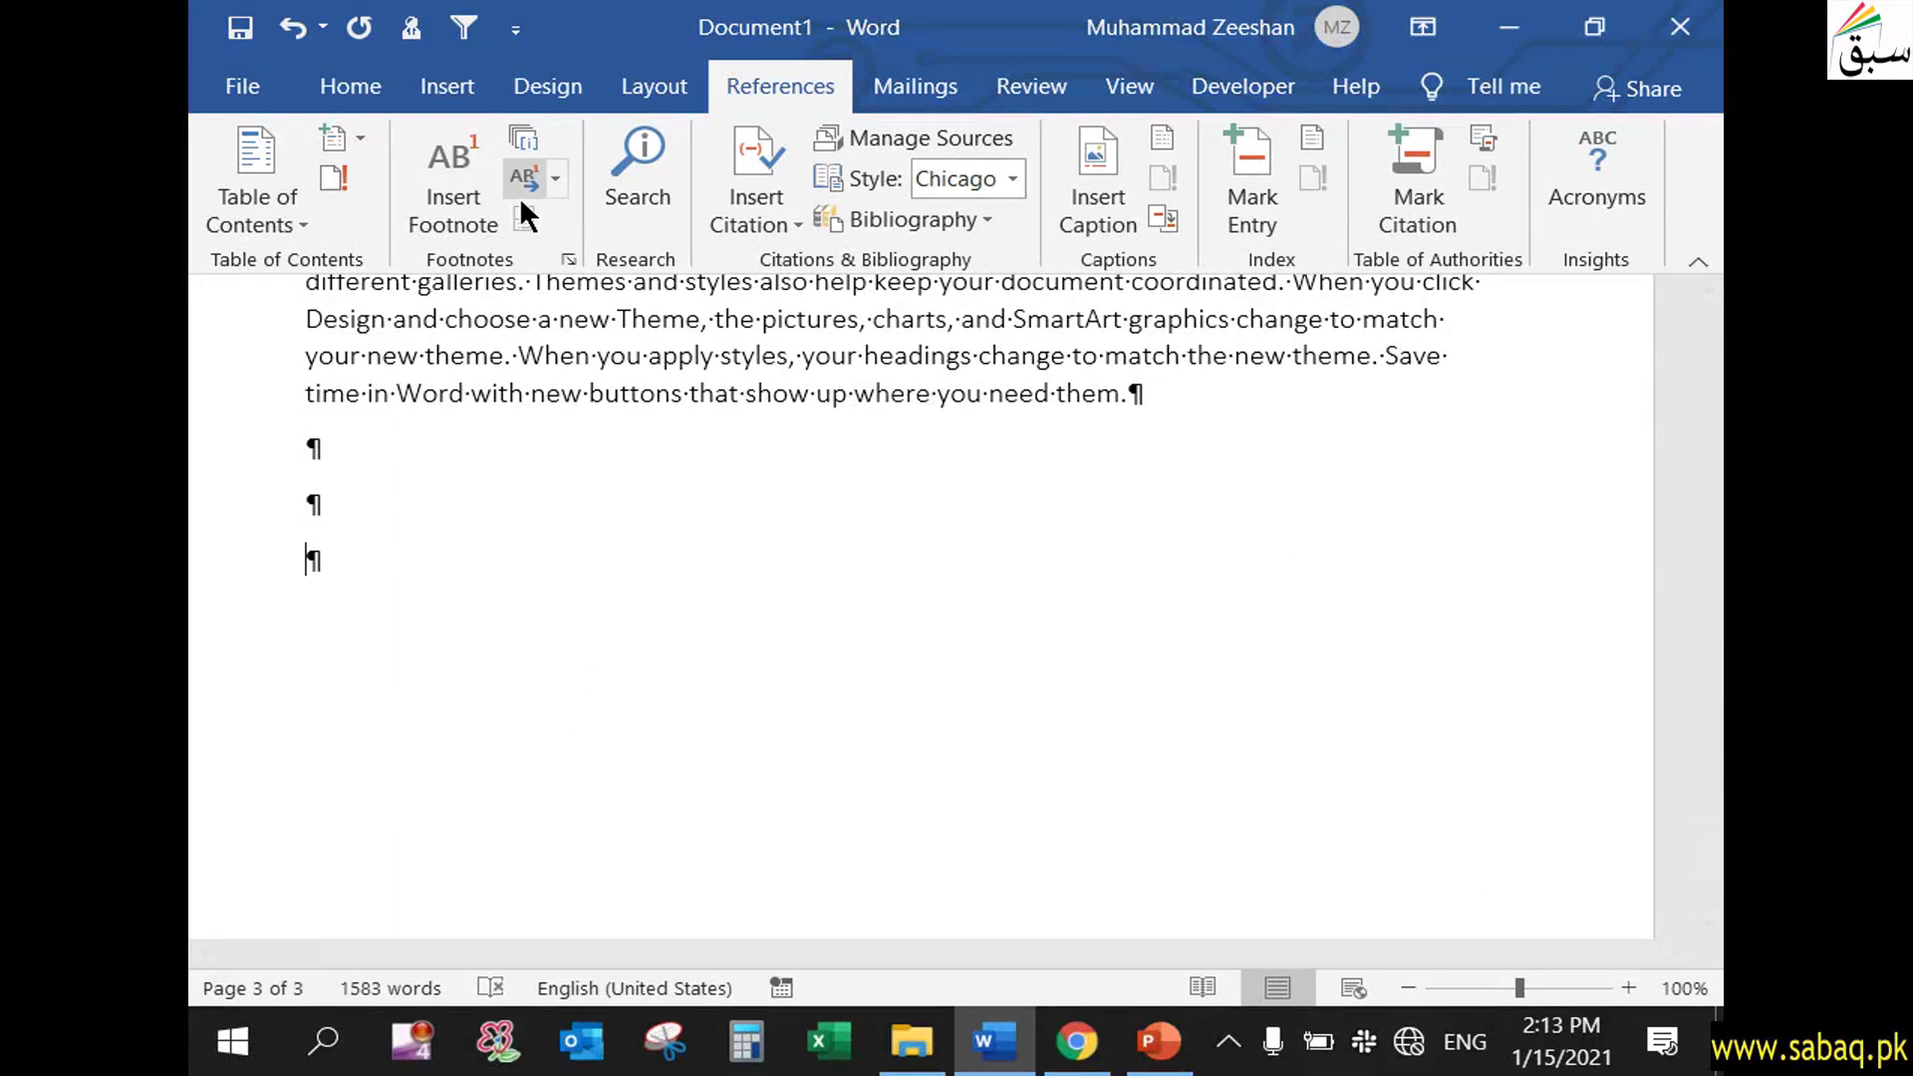
- Insert an index at the end of the document in the Classic format, indented type, with one column
left_click(1314, 136)
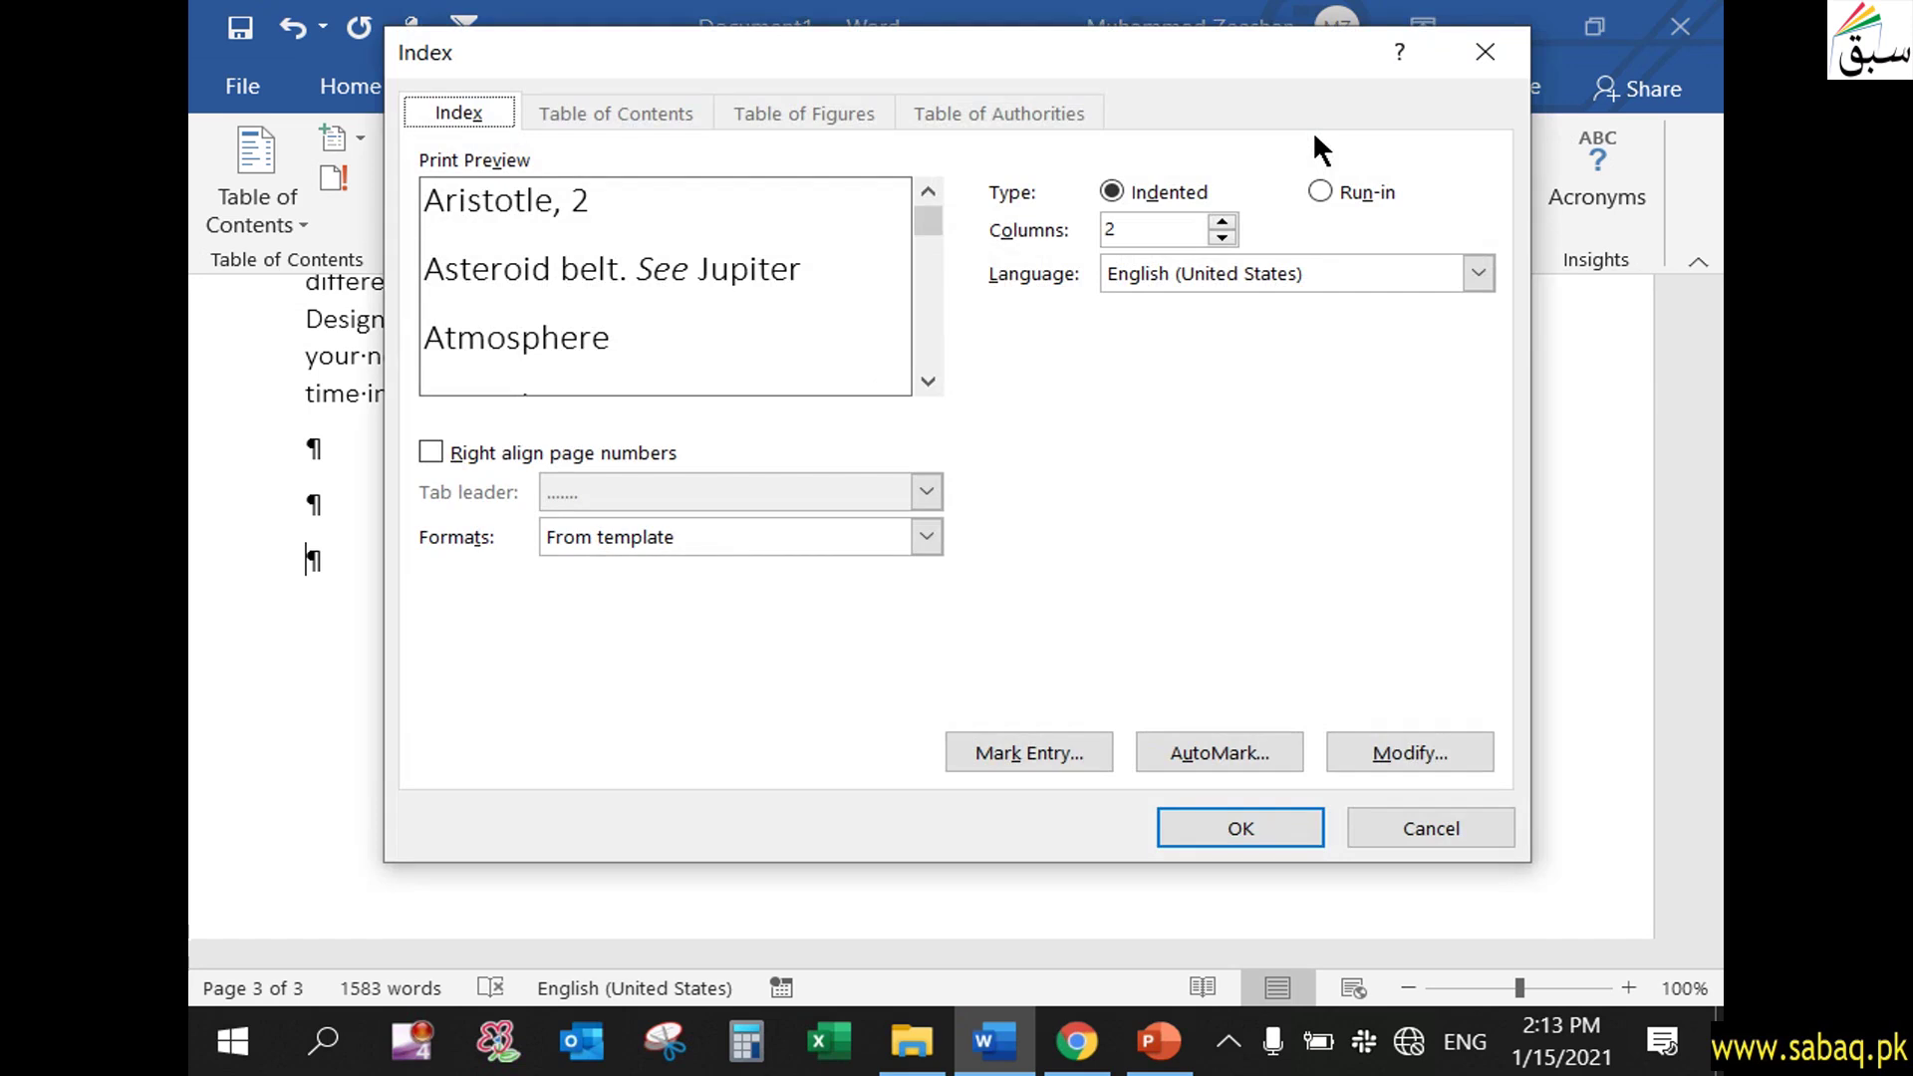
left_click(433, 453)
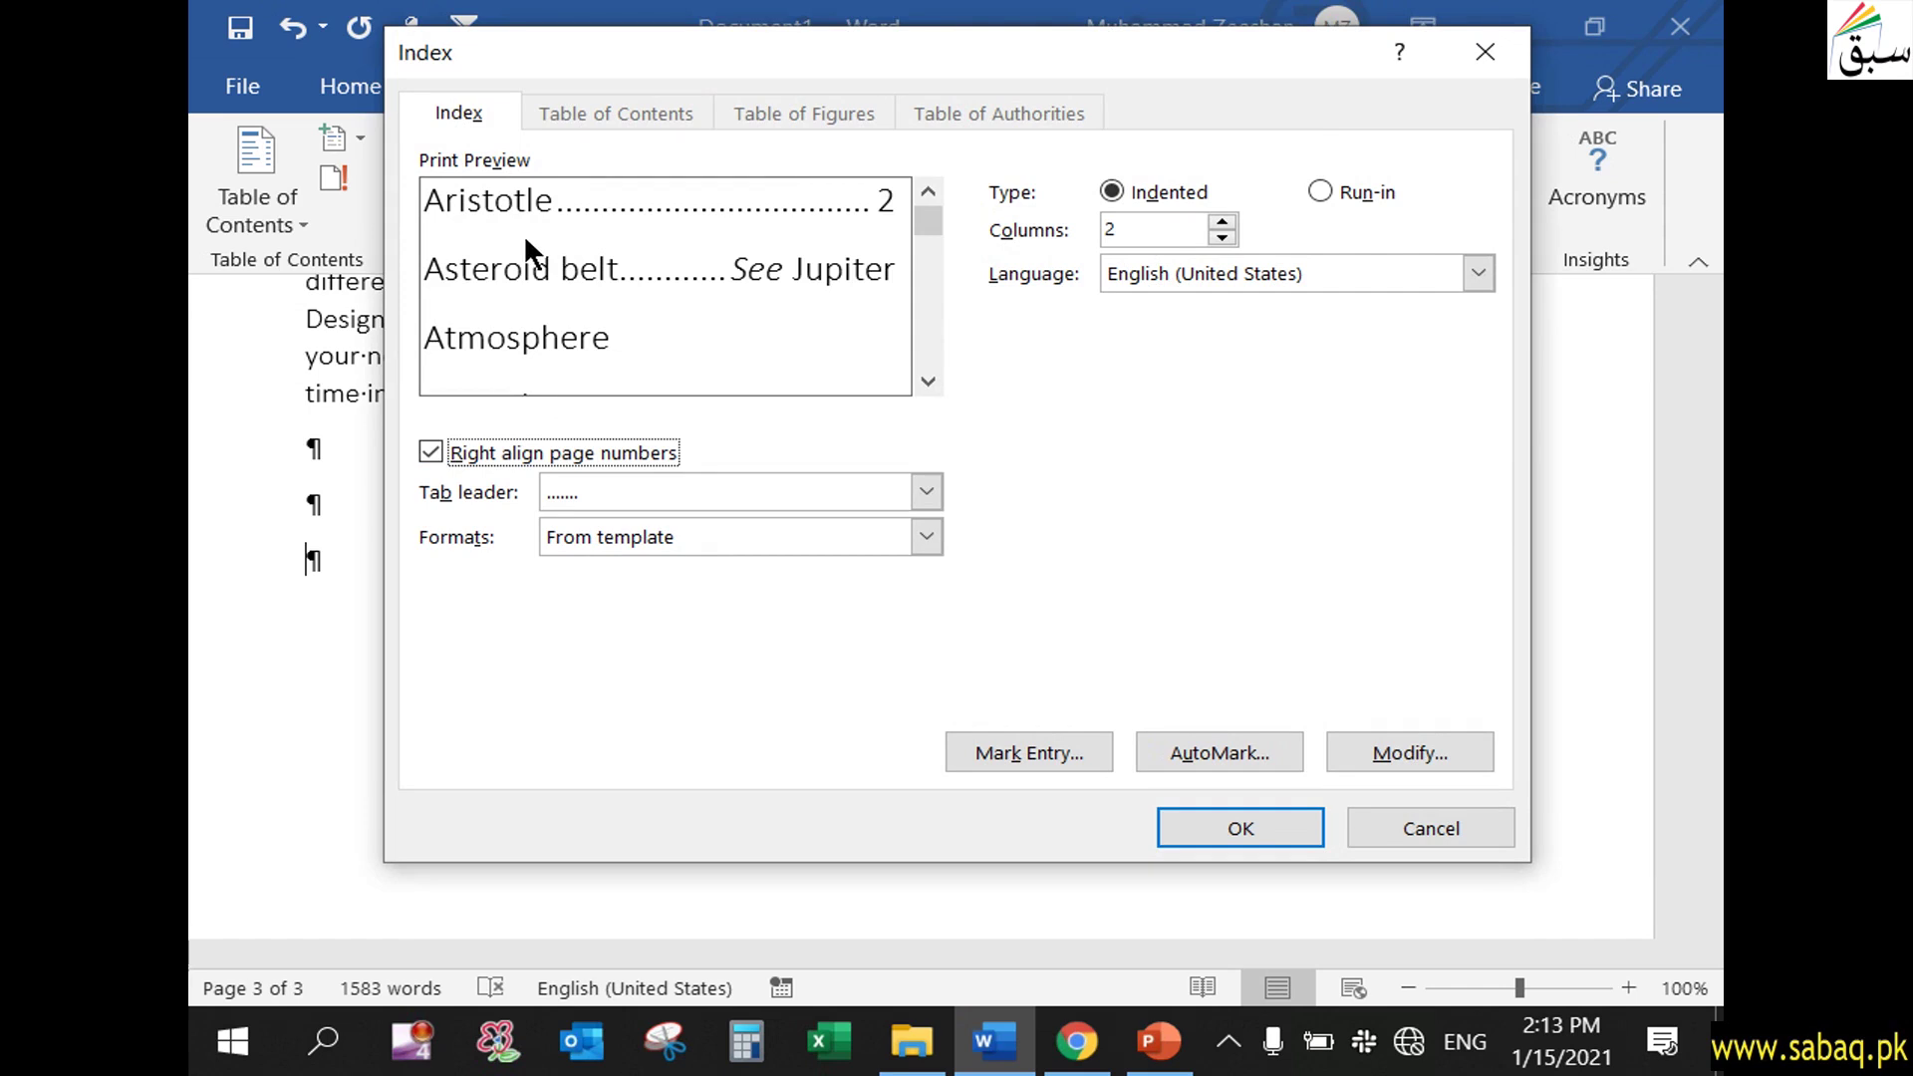
left_click(926, 537)
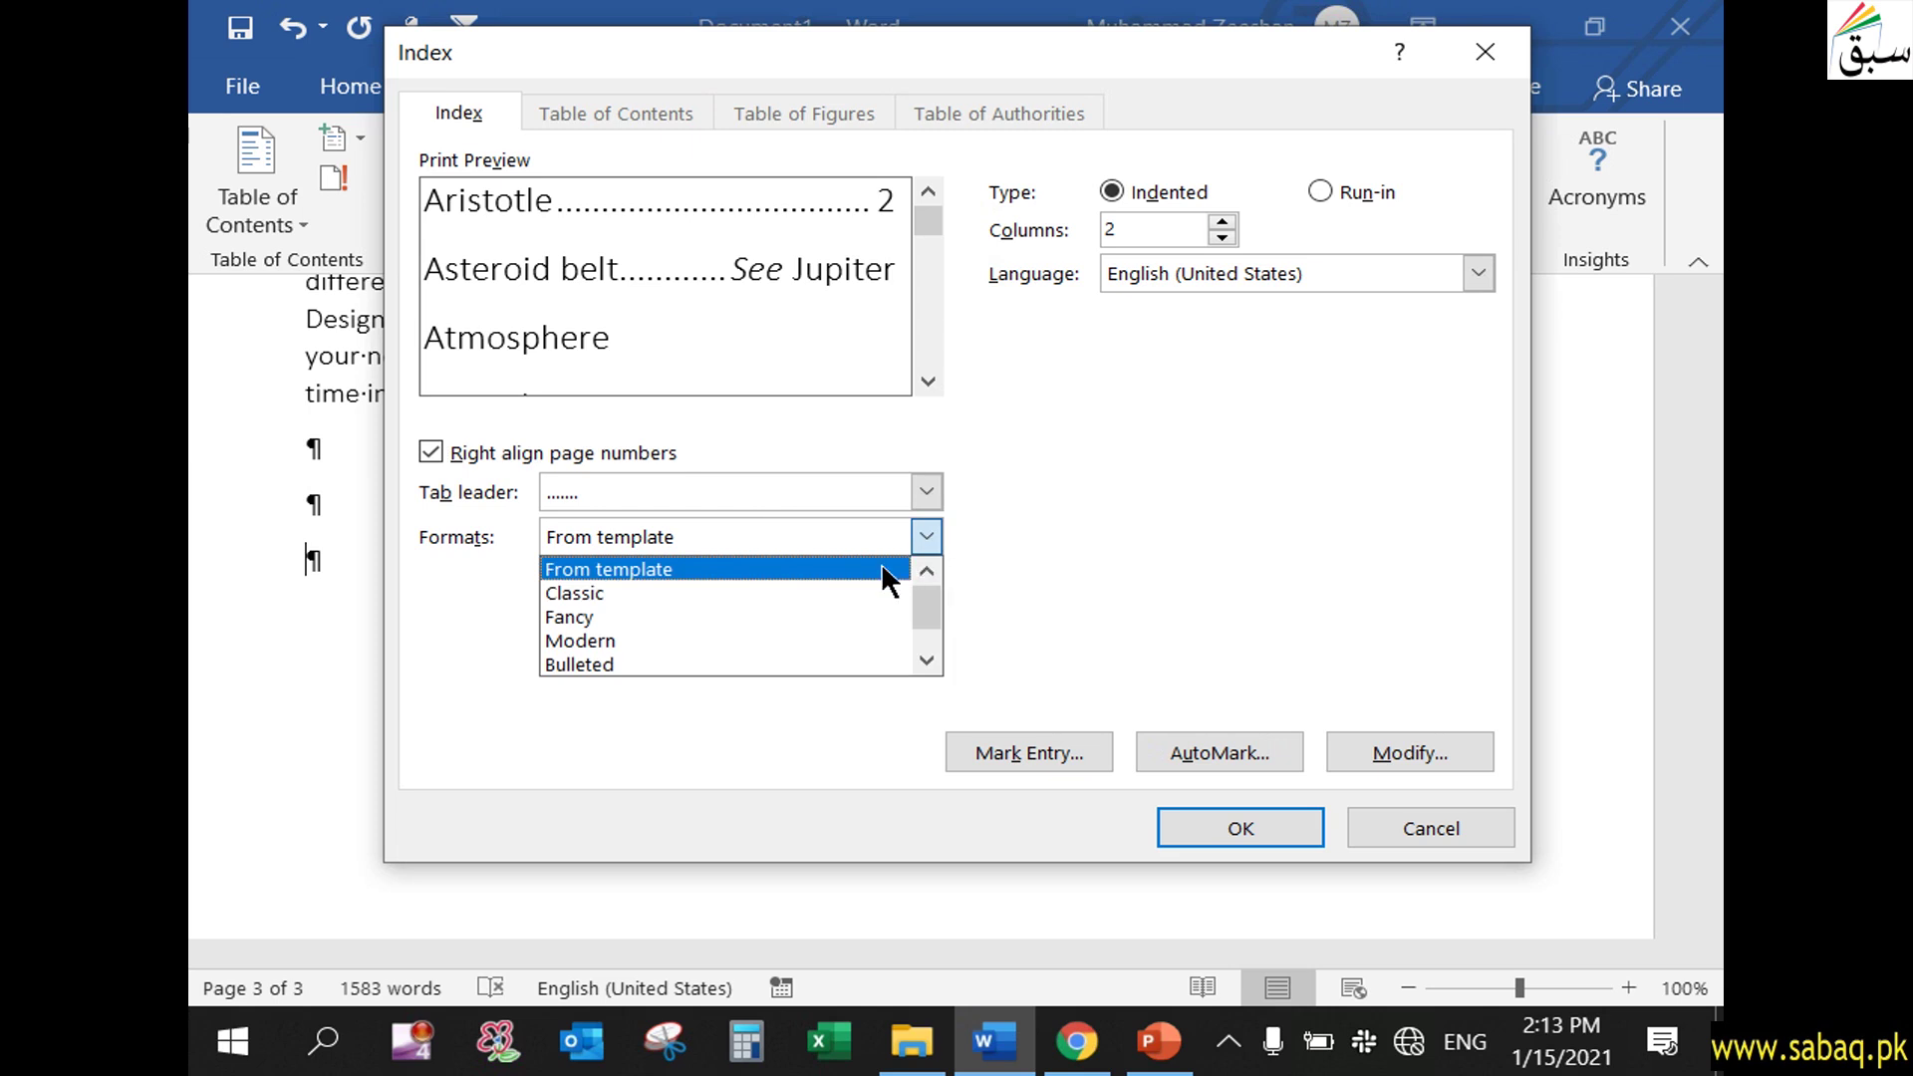
left_click(807, 594)
left_click(926, 537)
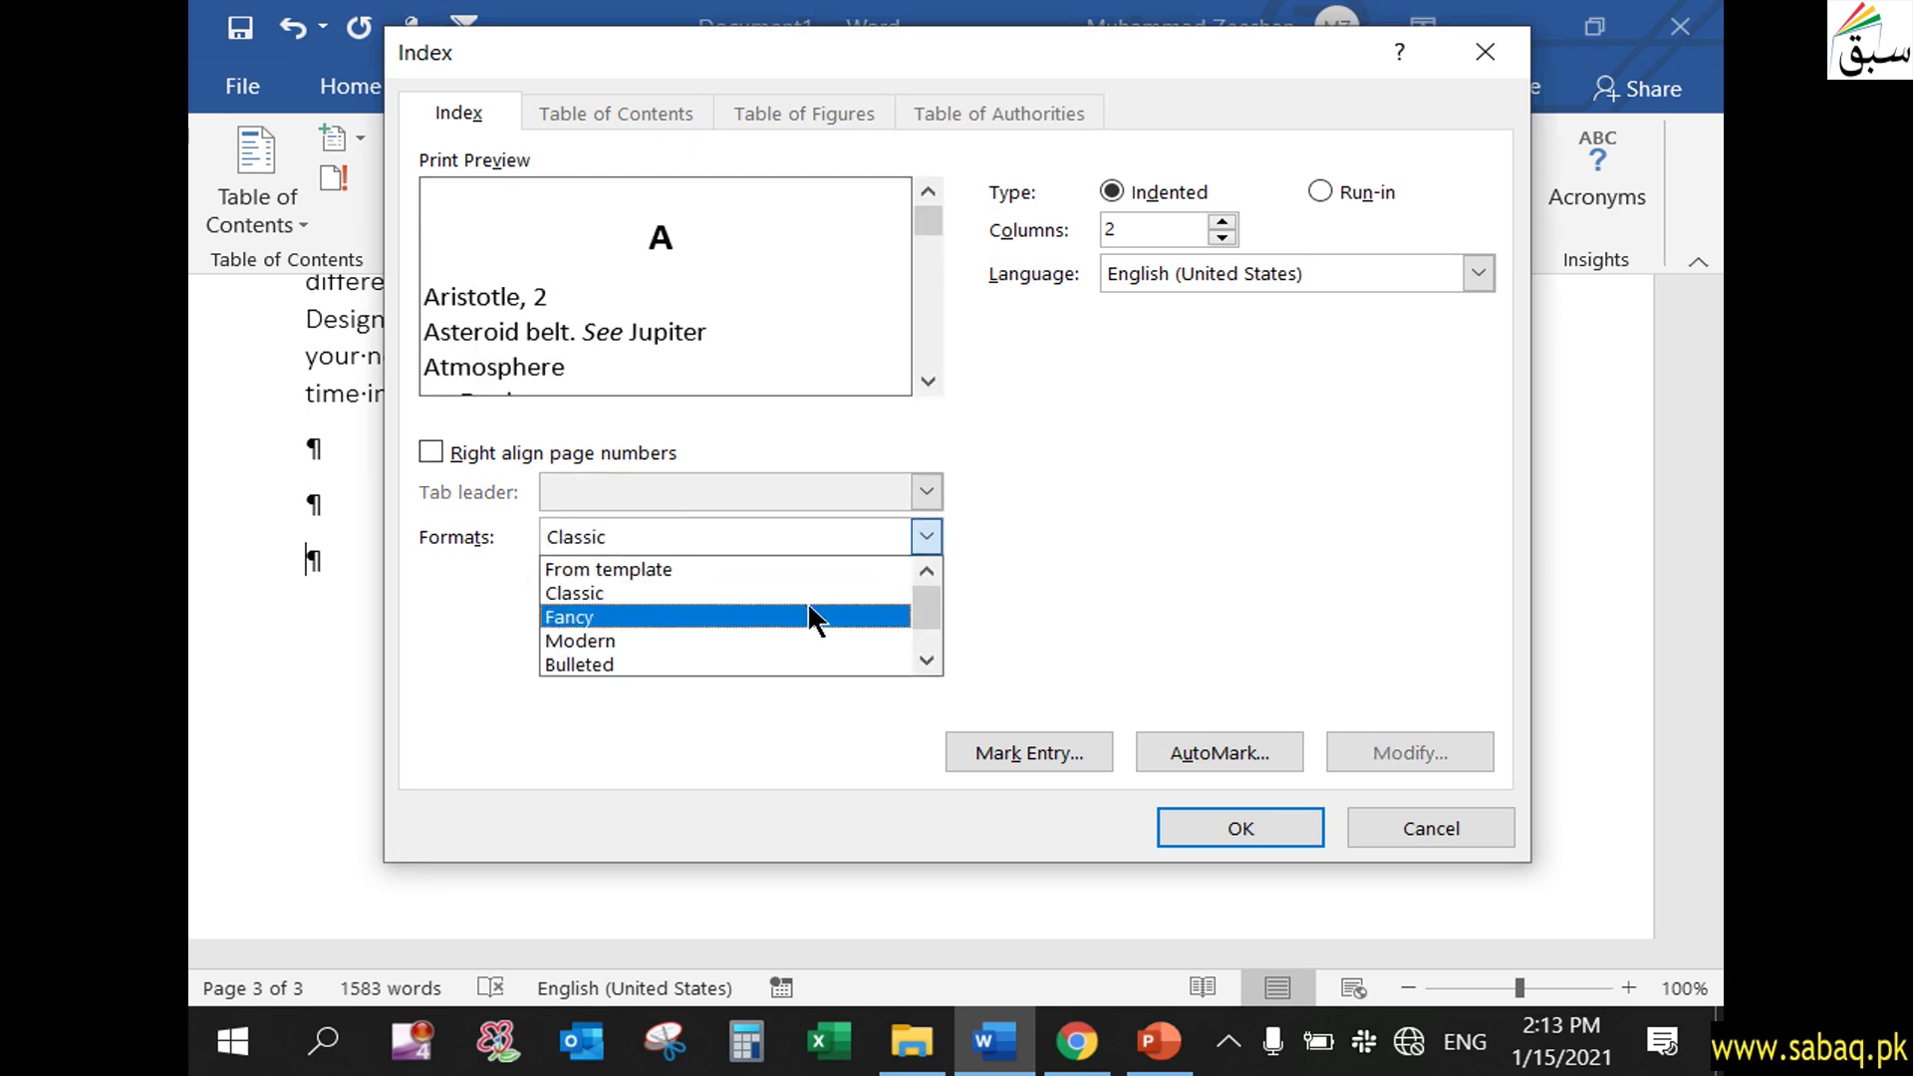
left_click(810, 610)
left_click(922, 536)
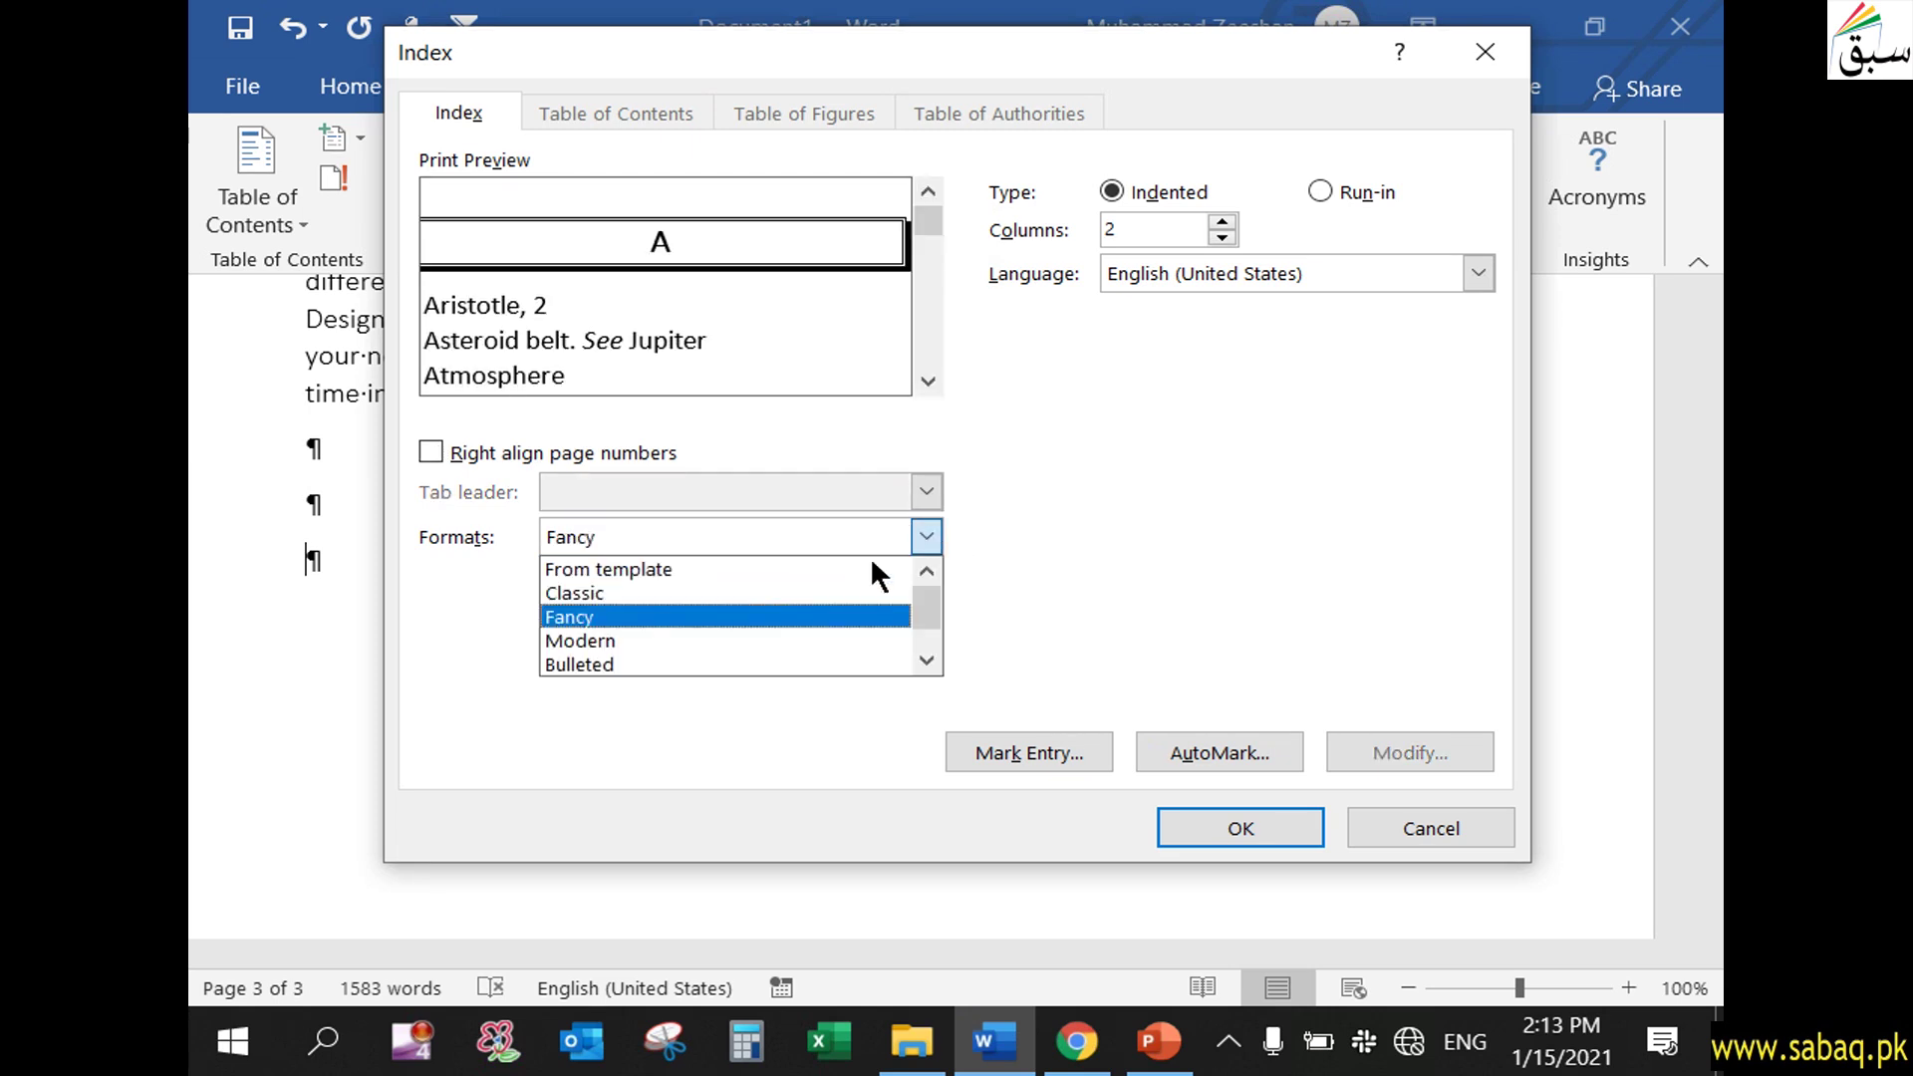
left_click(773, 593)
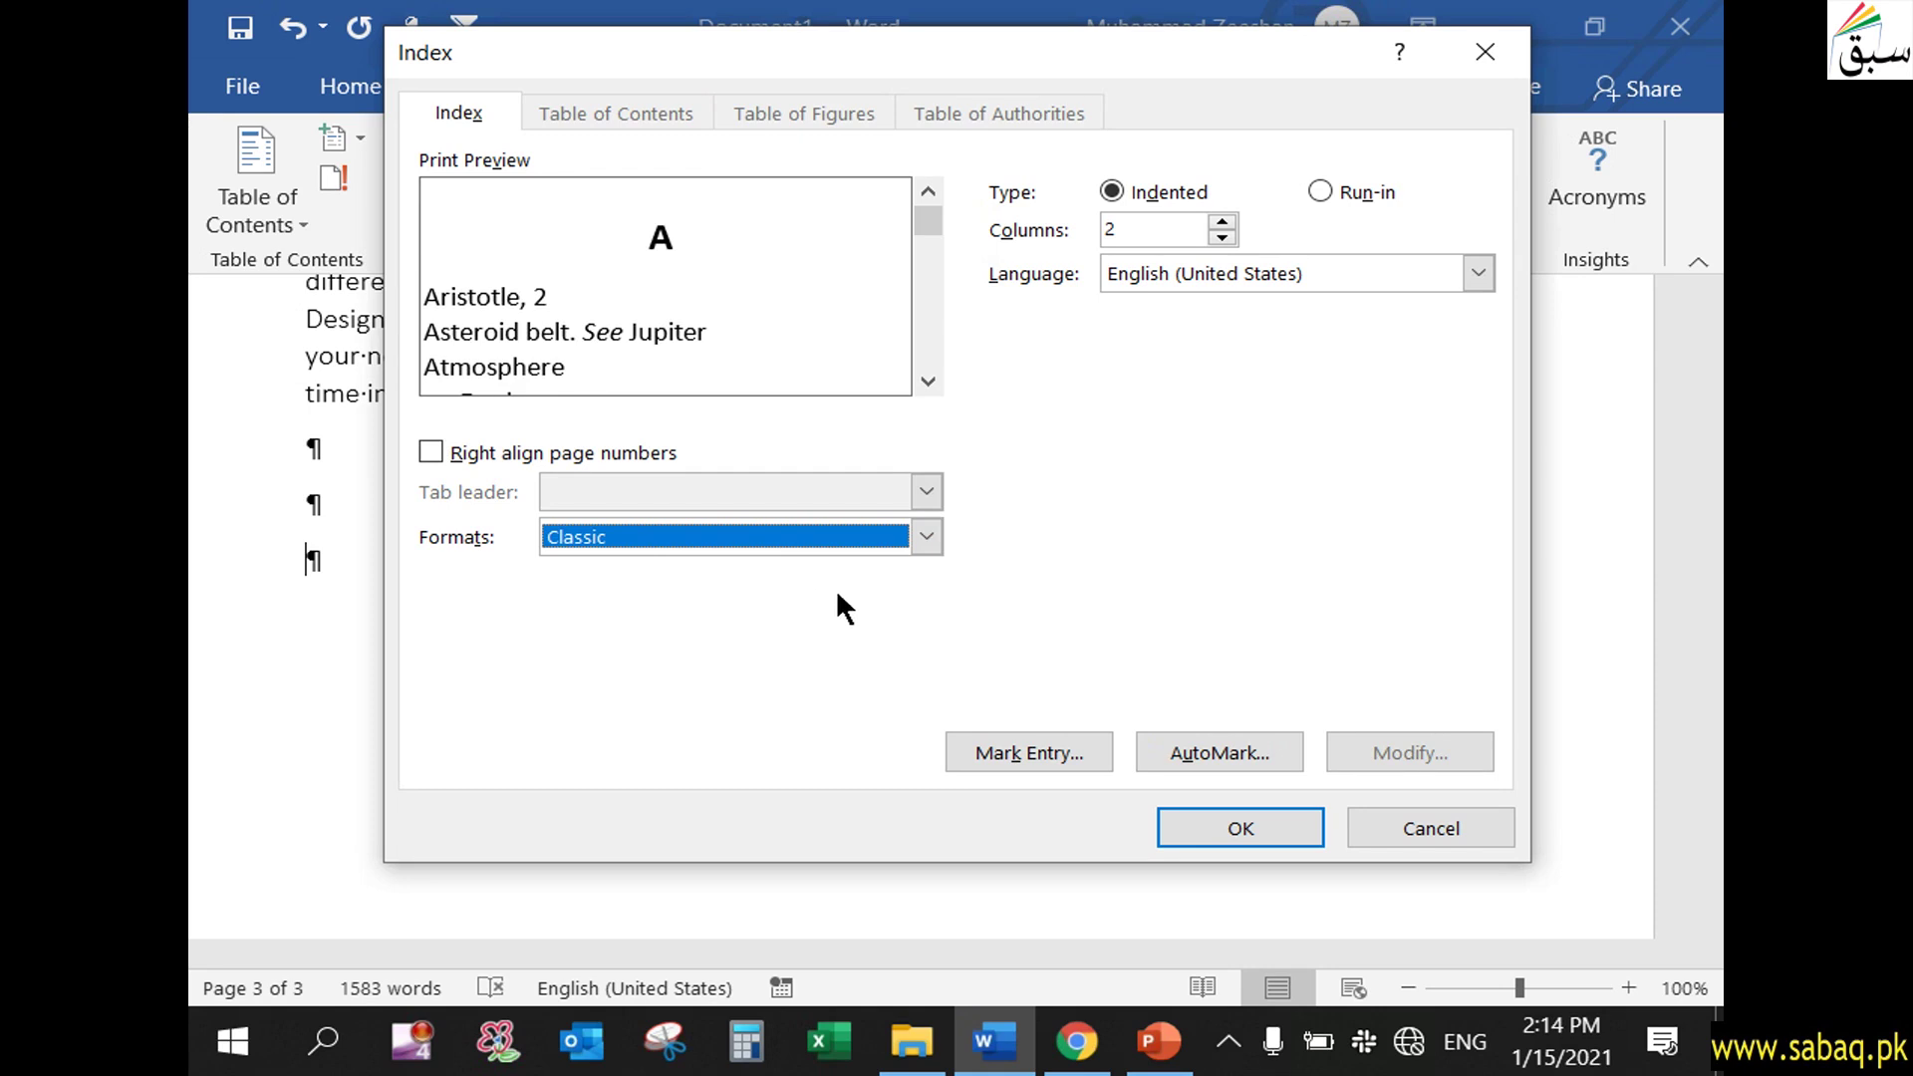
left_click(1221, 238)
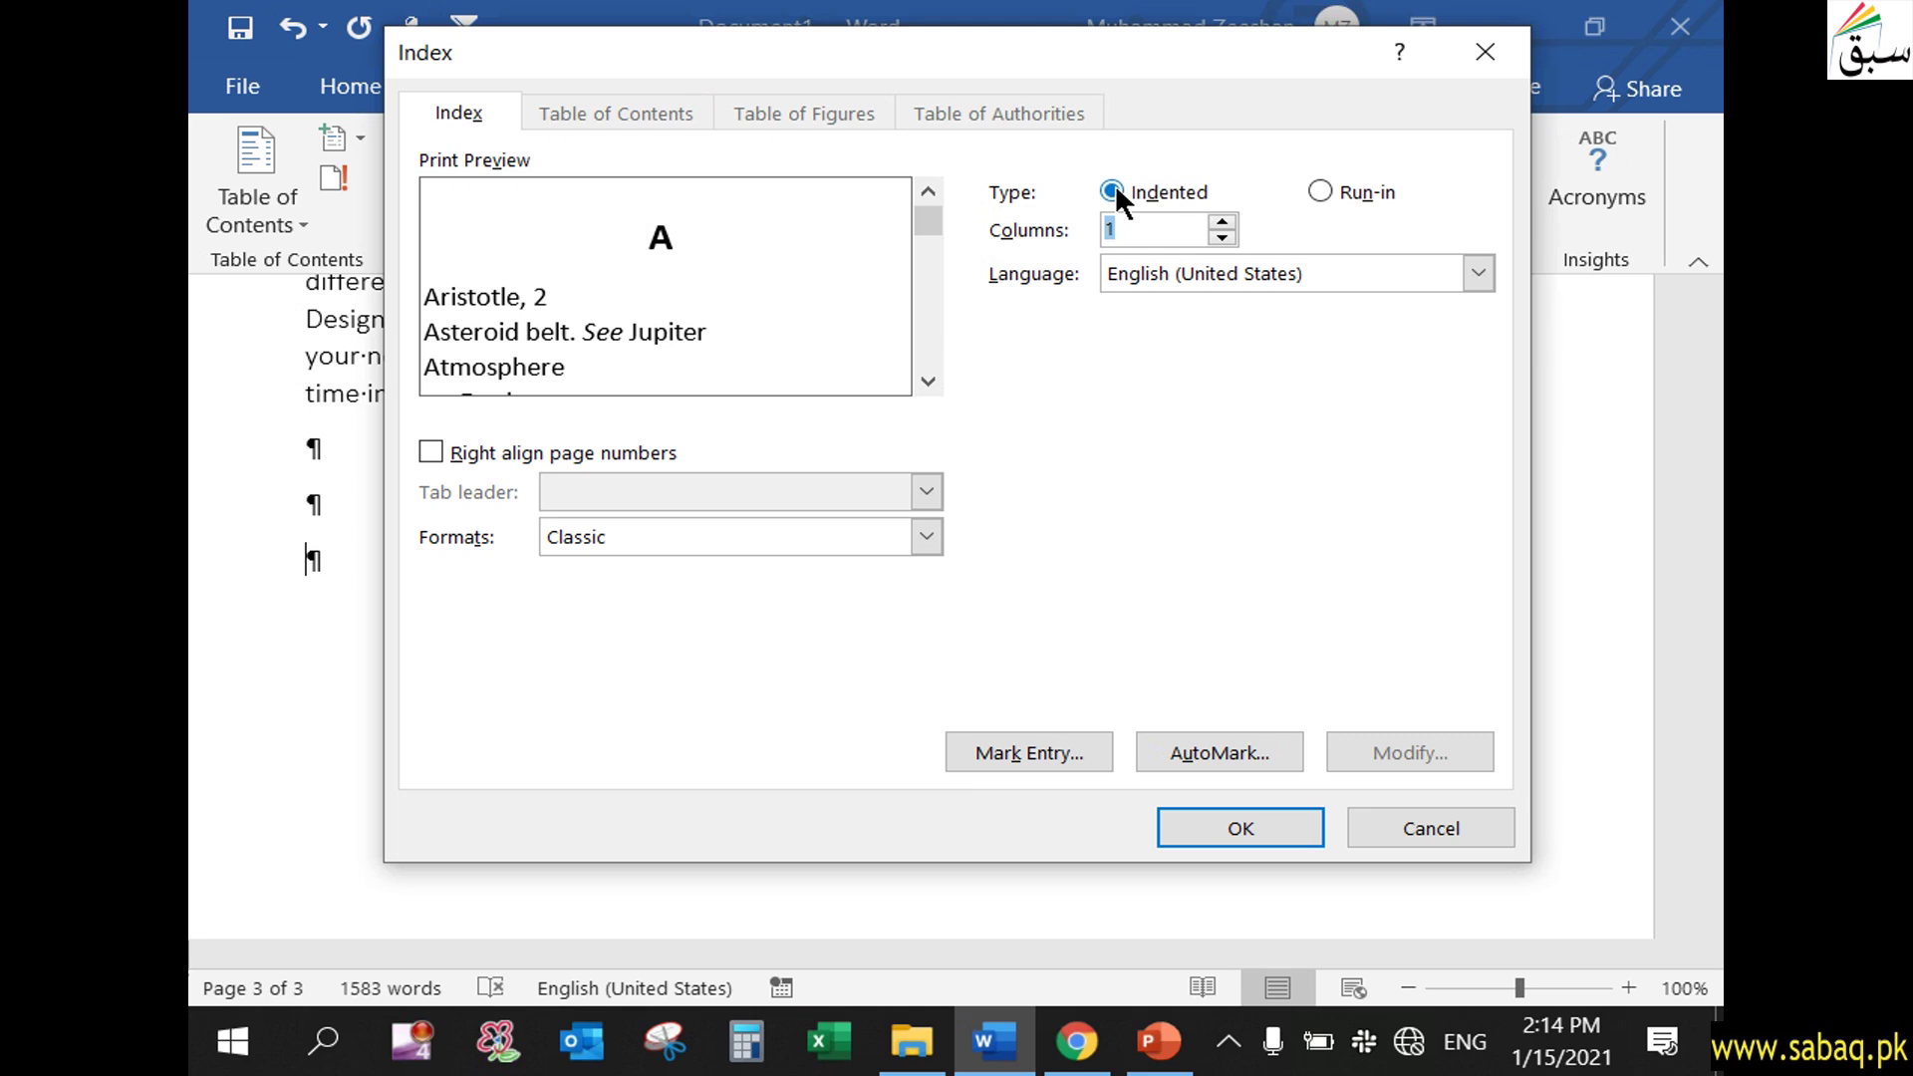
left_click(1274, 832)
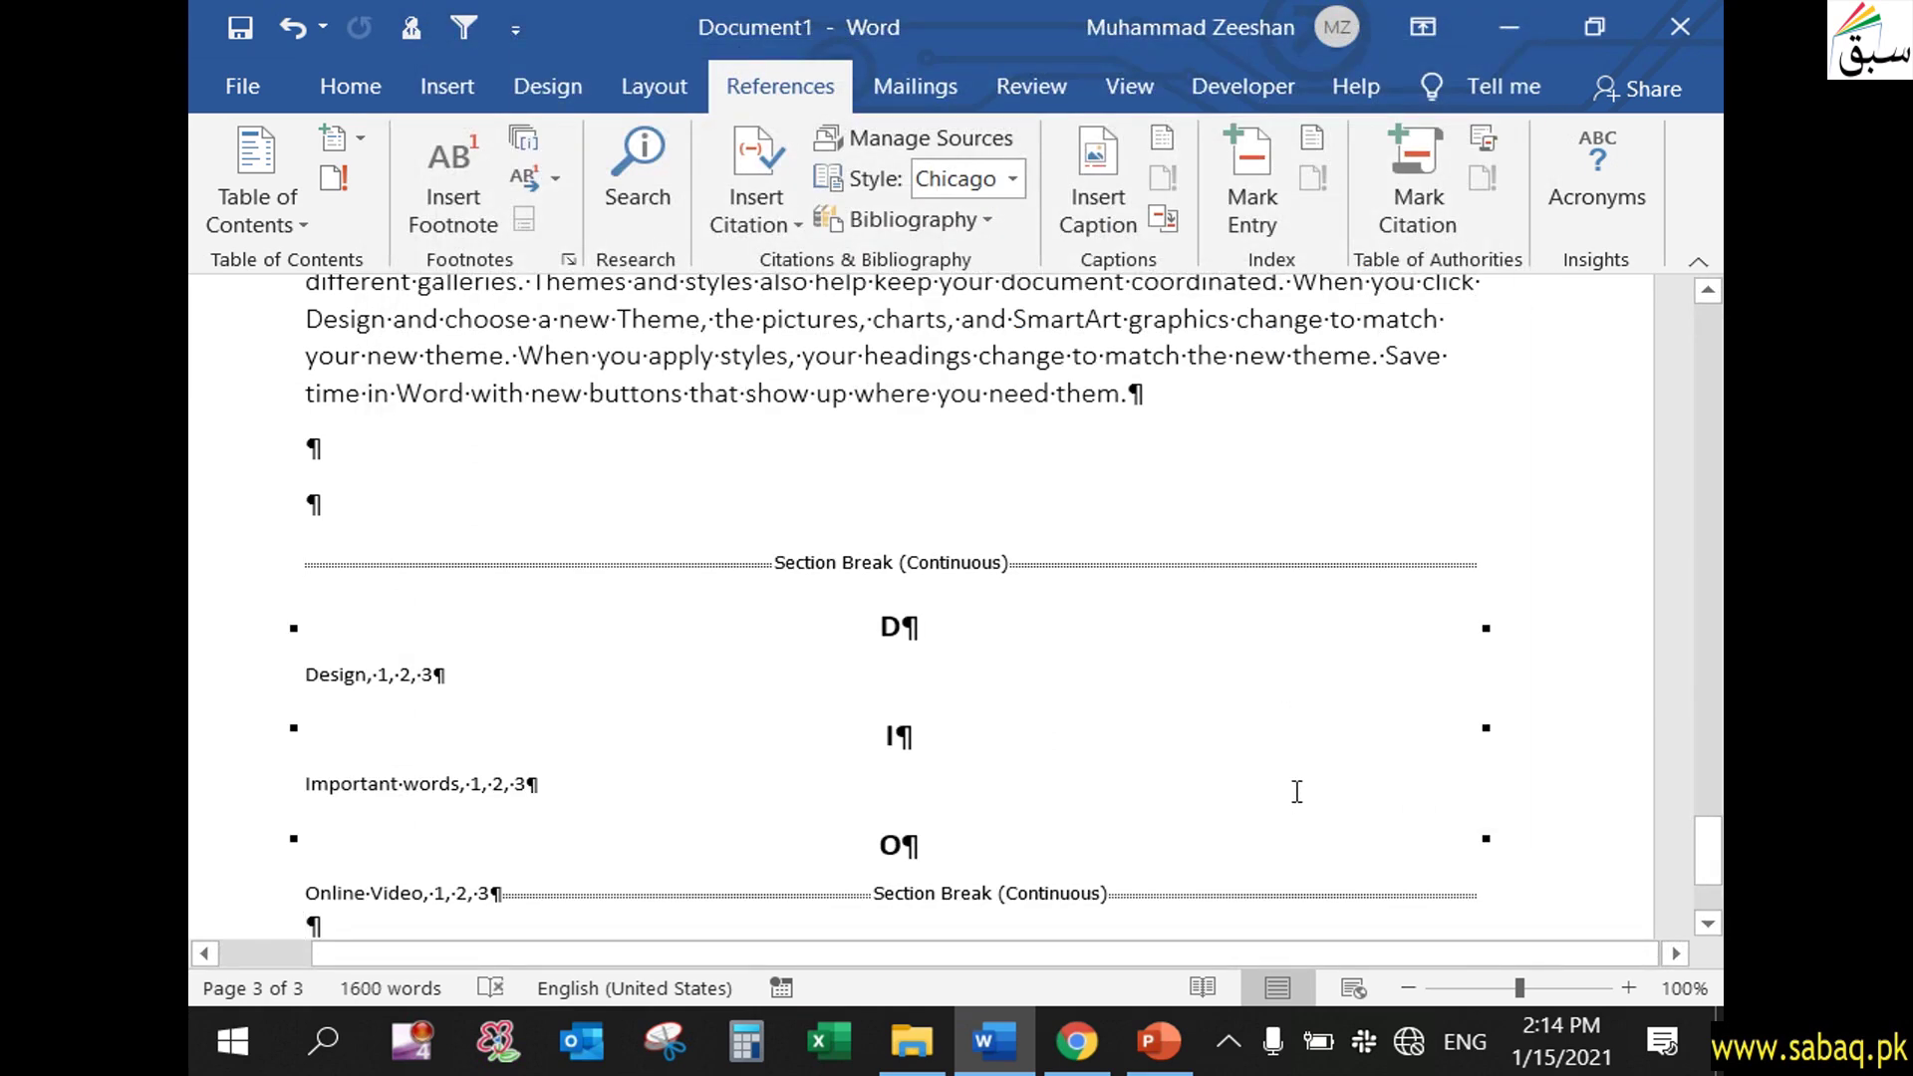
- Hide the paragraph marks and other formatting symbols around the new index
scroll(965, 760, "down", 2)
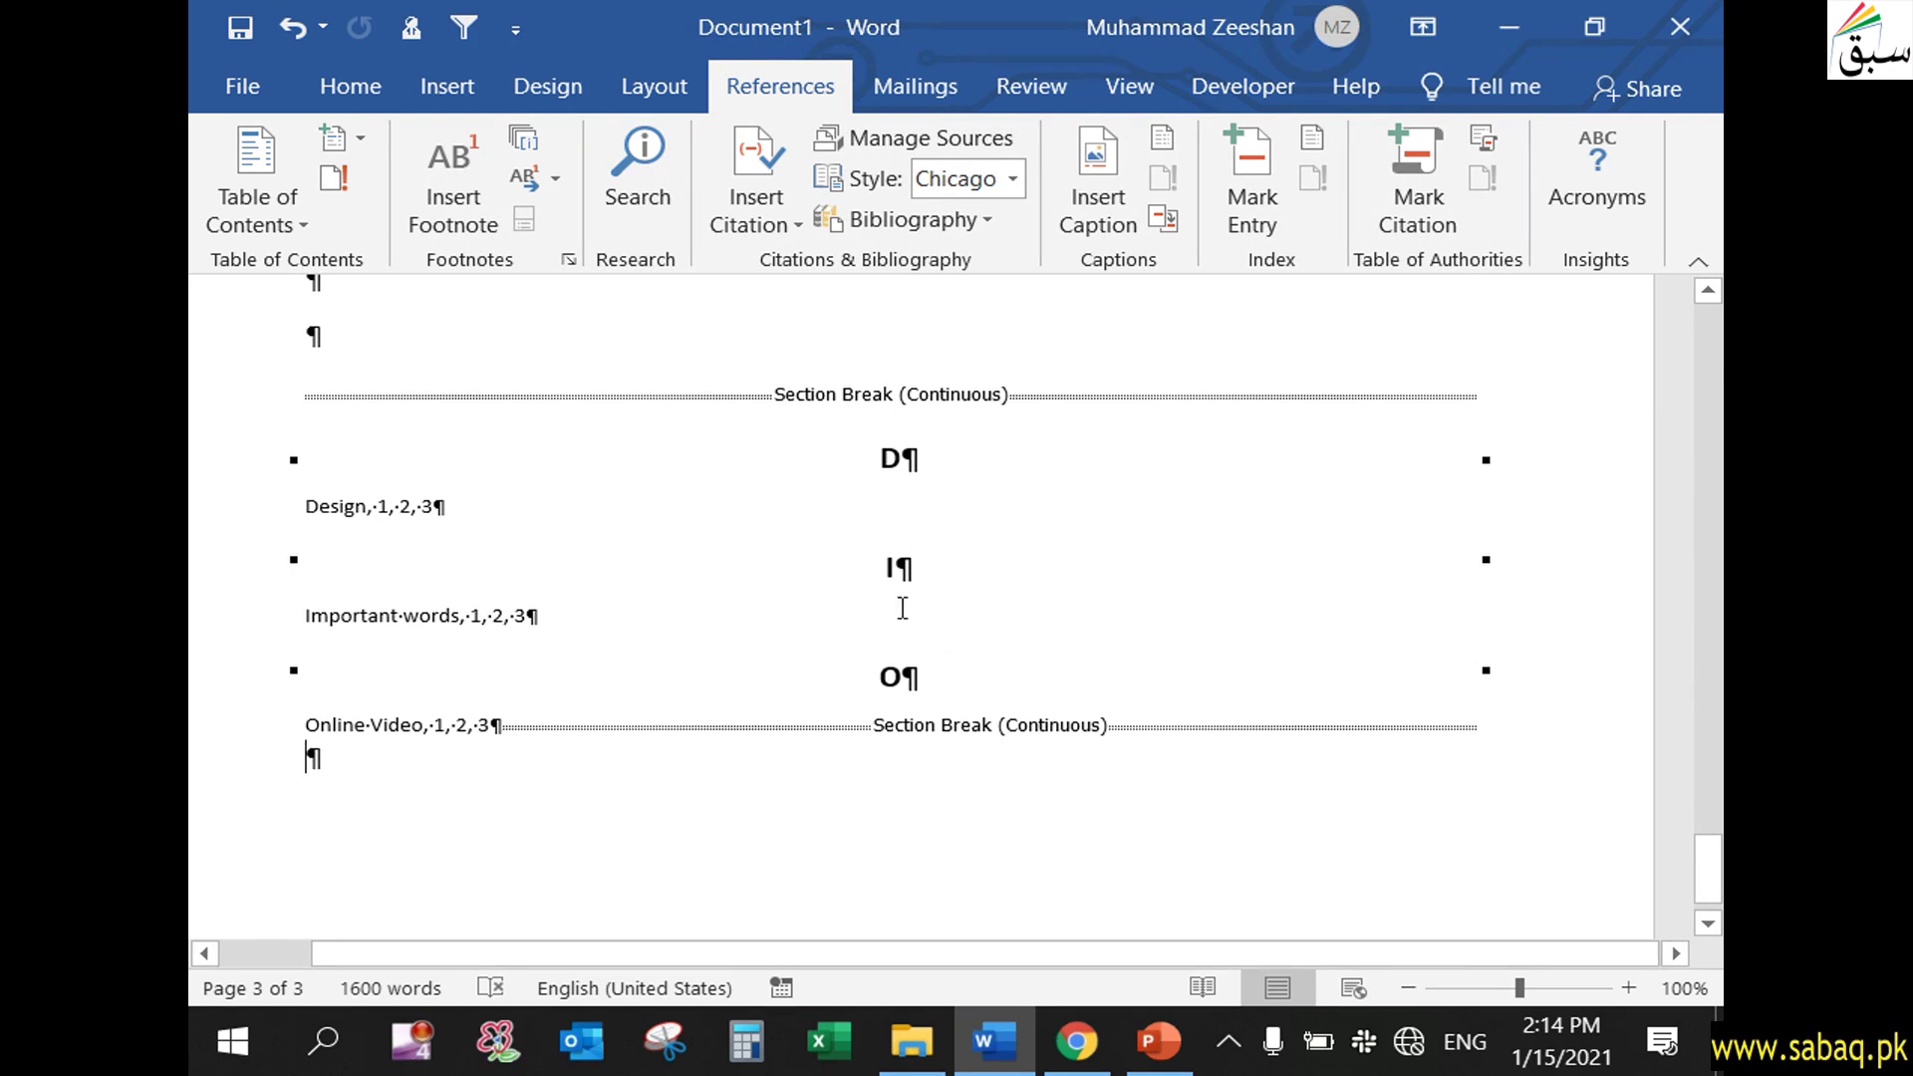
left_click(342, 92)
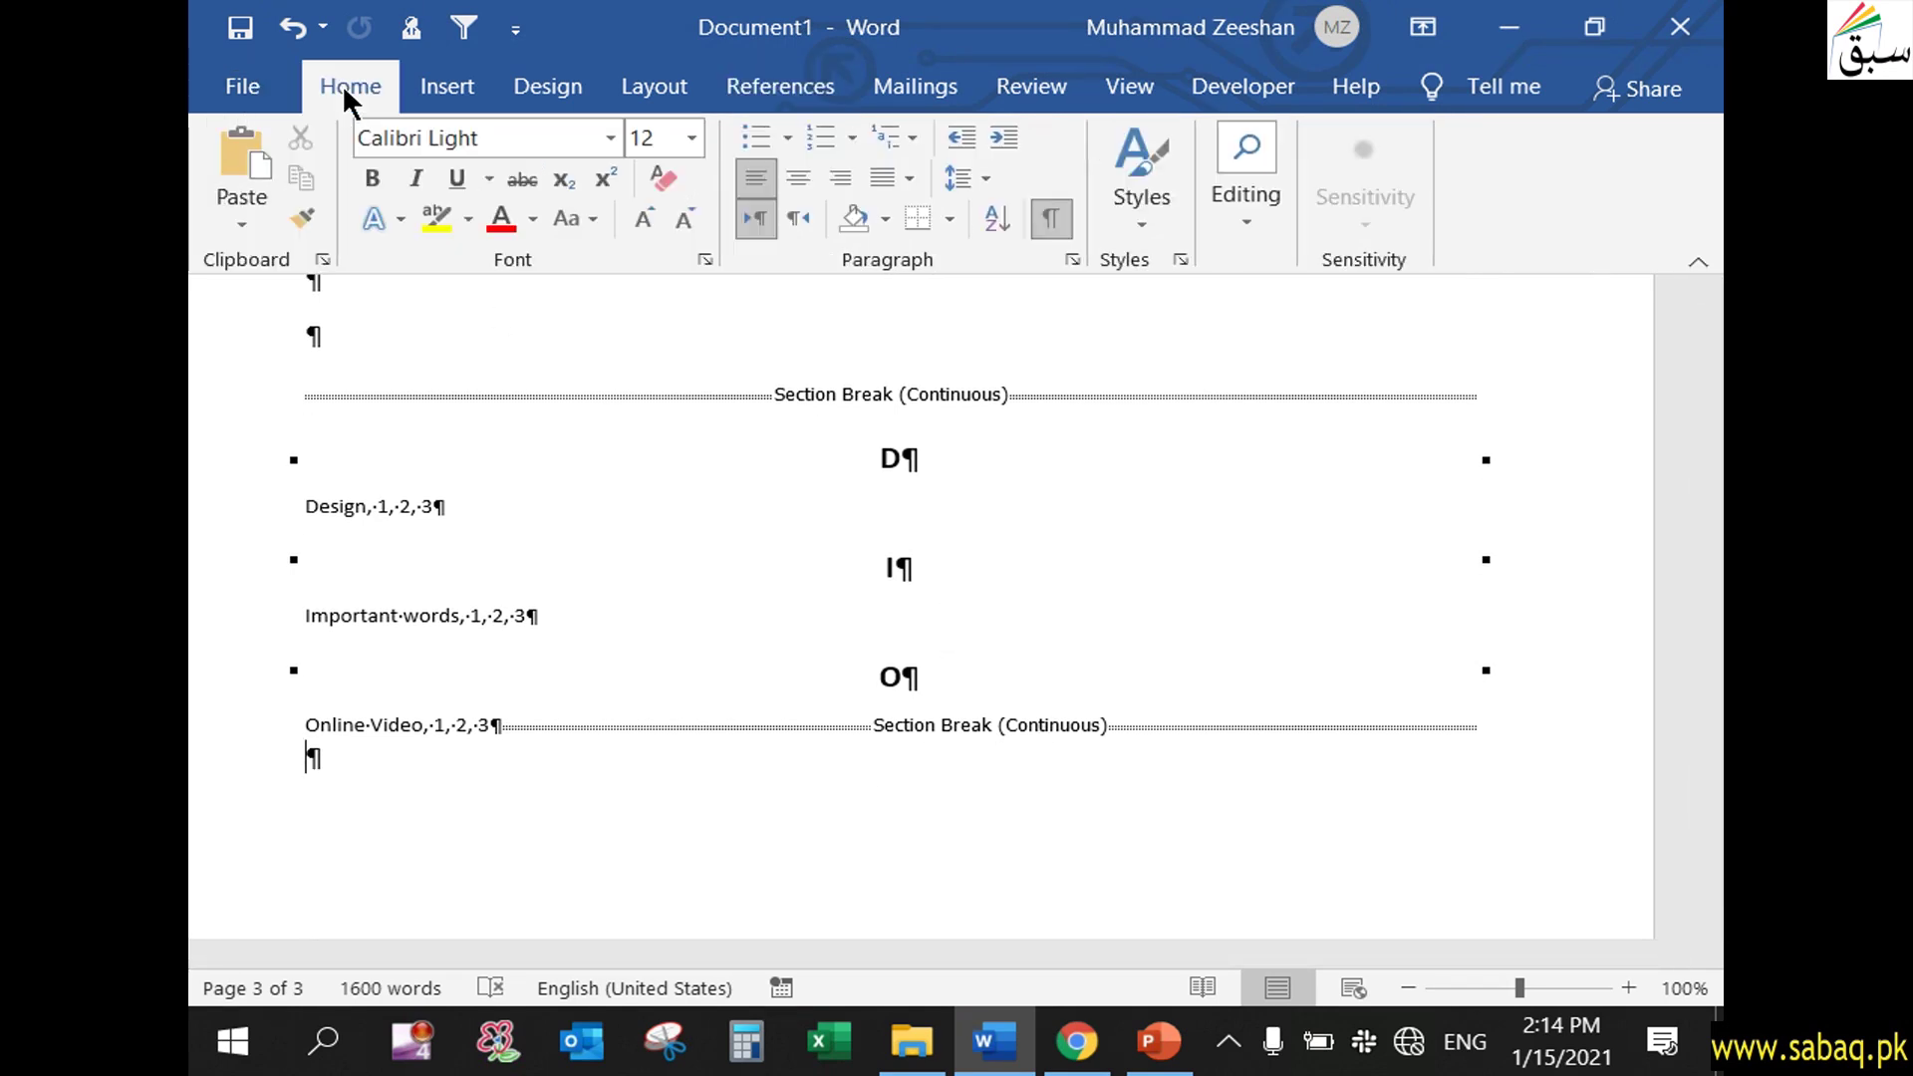
left_click(1054, 216)
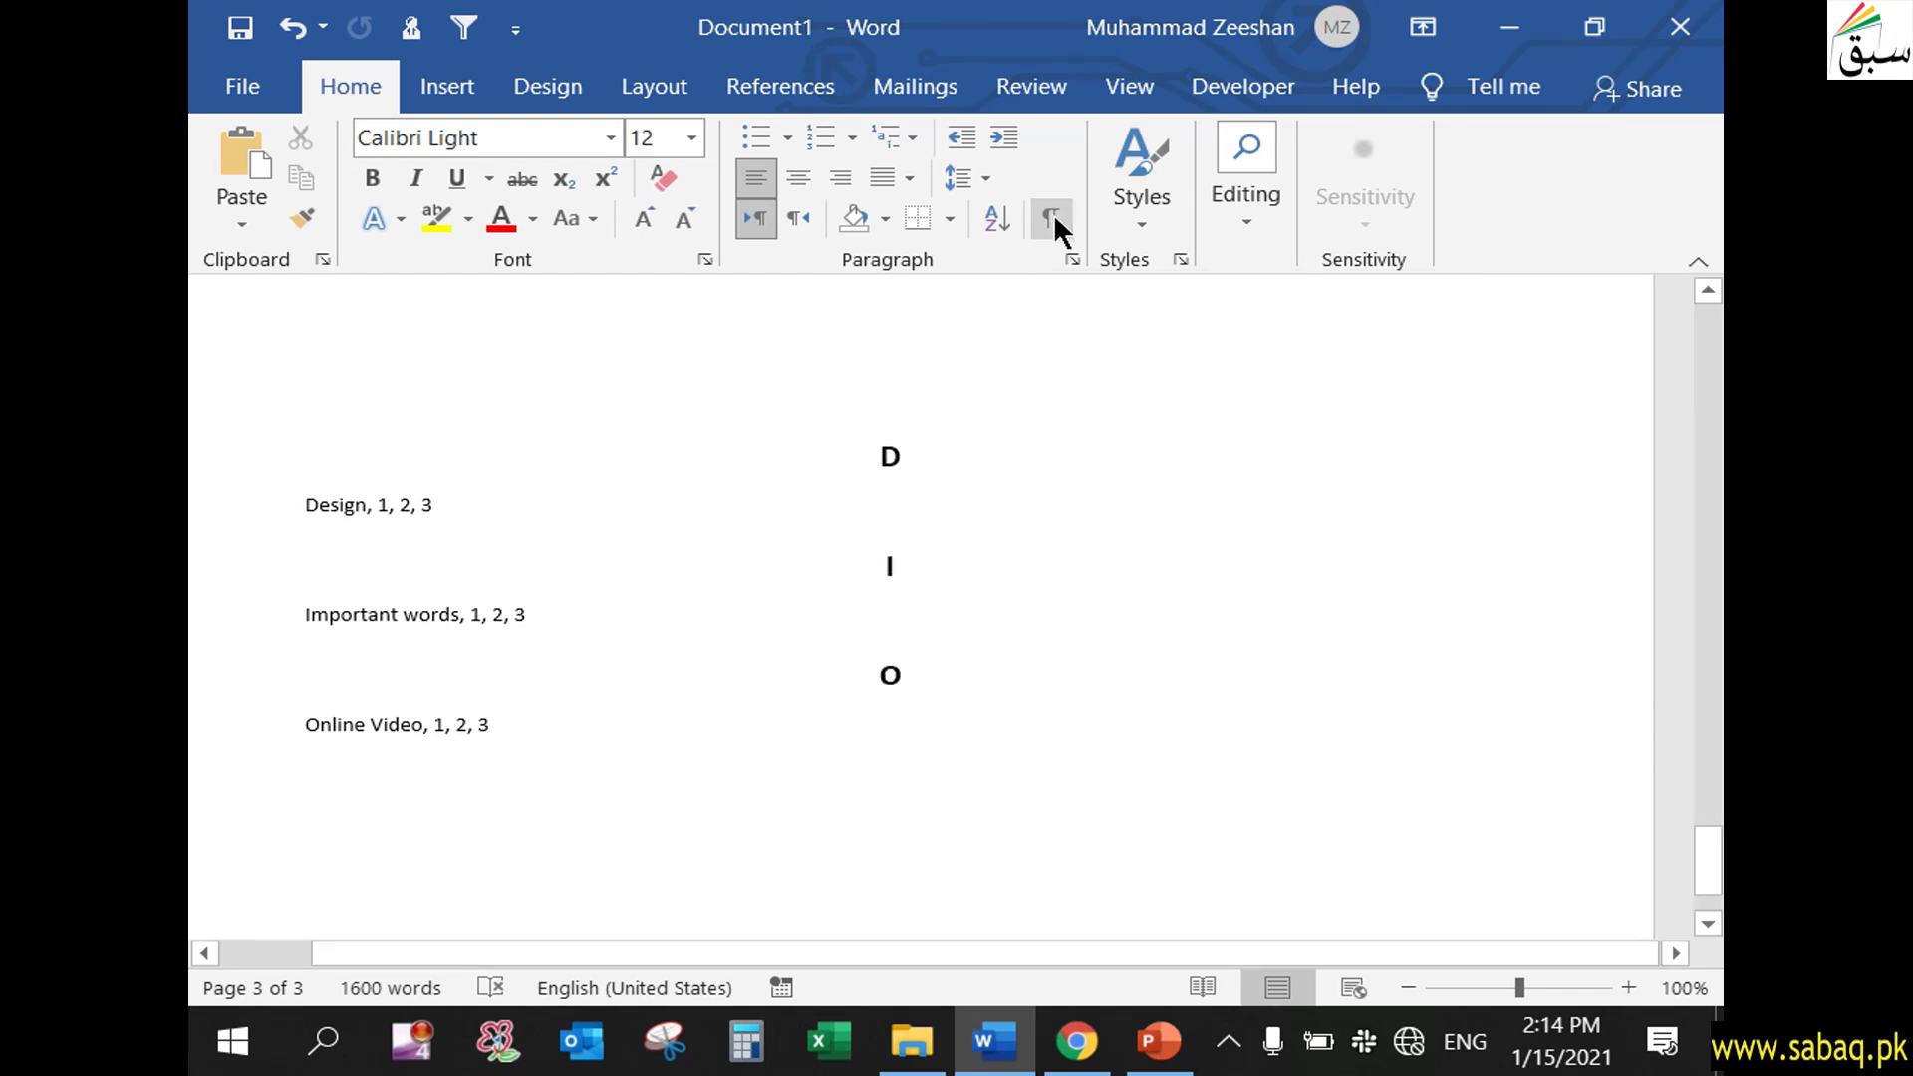
- Examine the page numbers listed for the Design, Important words and Online Video index entries
key("ctrl+a")
left_click(1096, 545)
left_click(1097, 615)
left_click(789, 560)
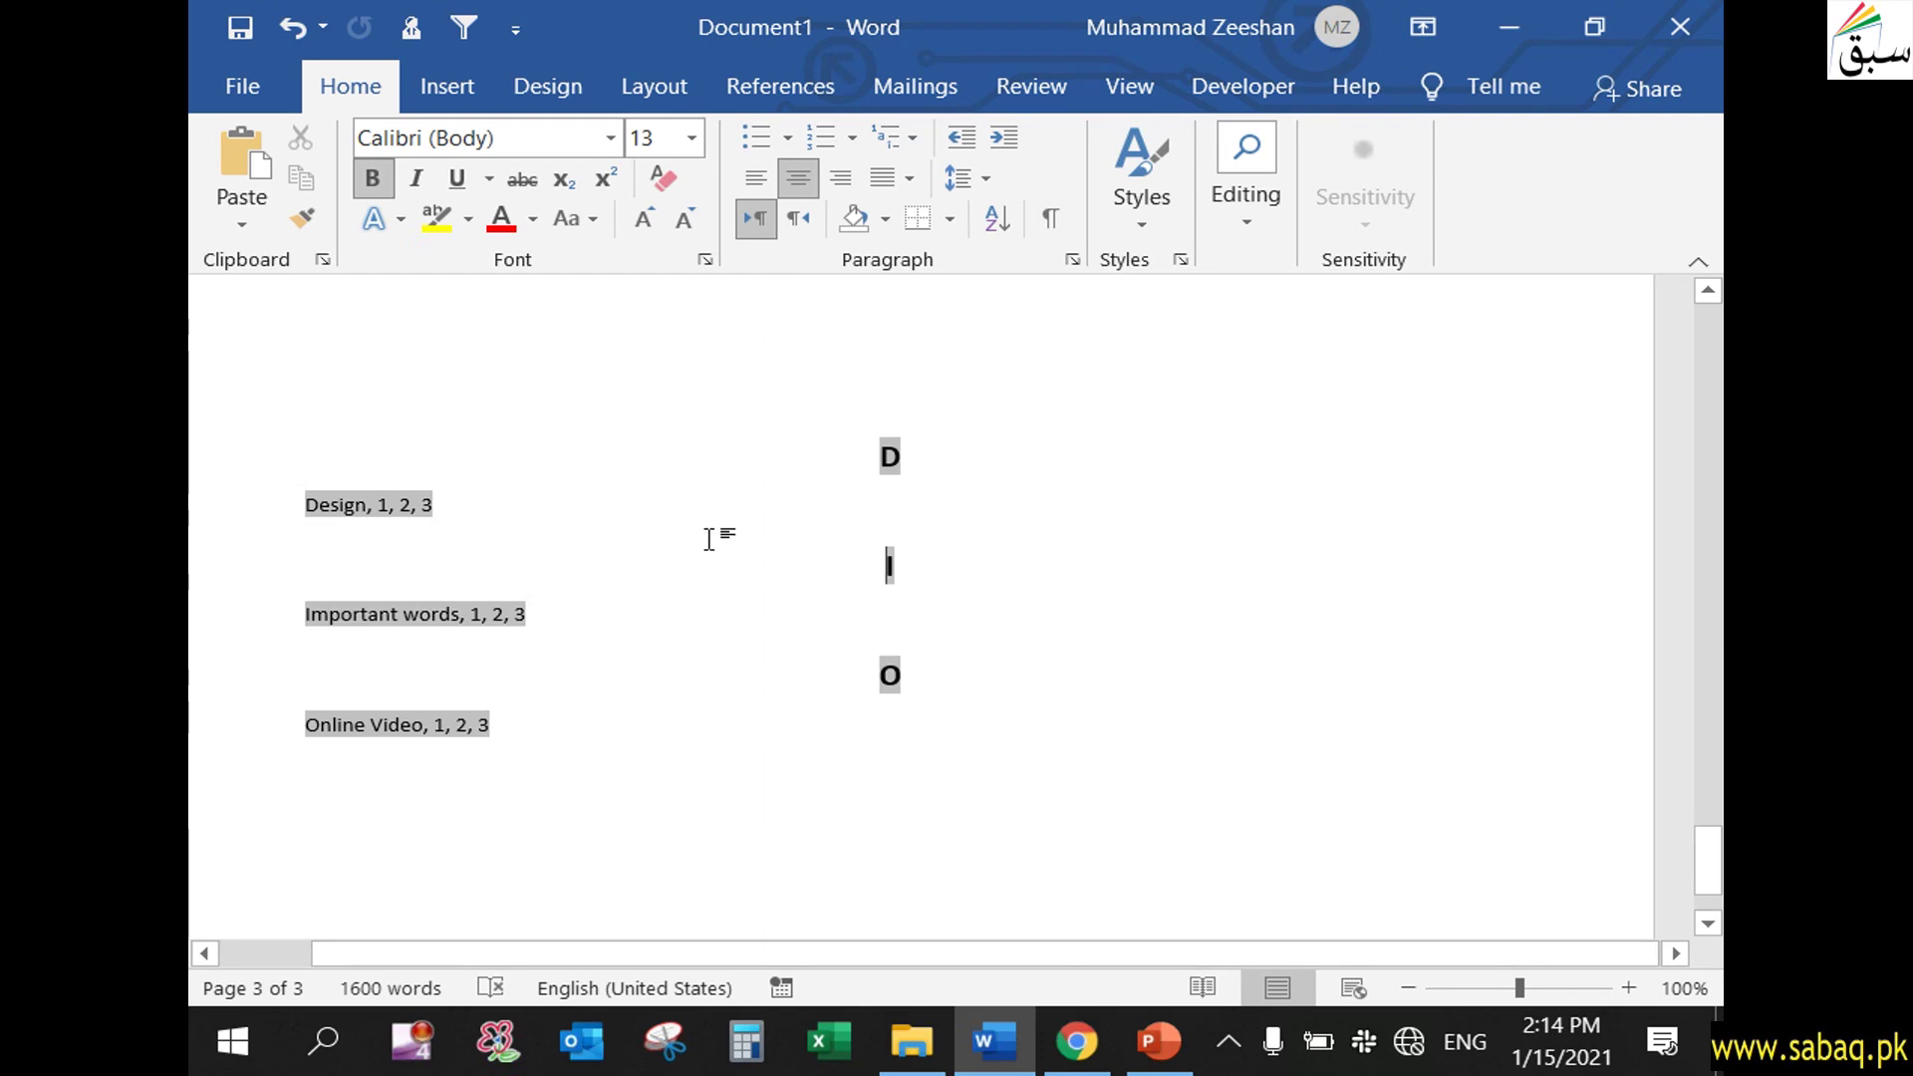
left_click(374, 504)
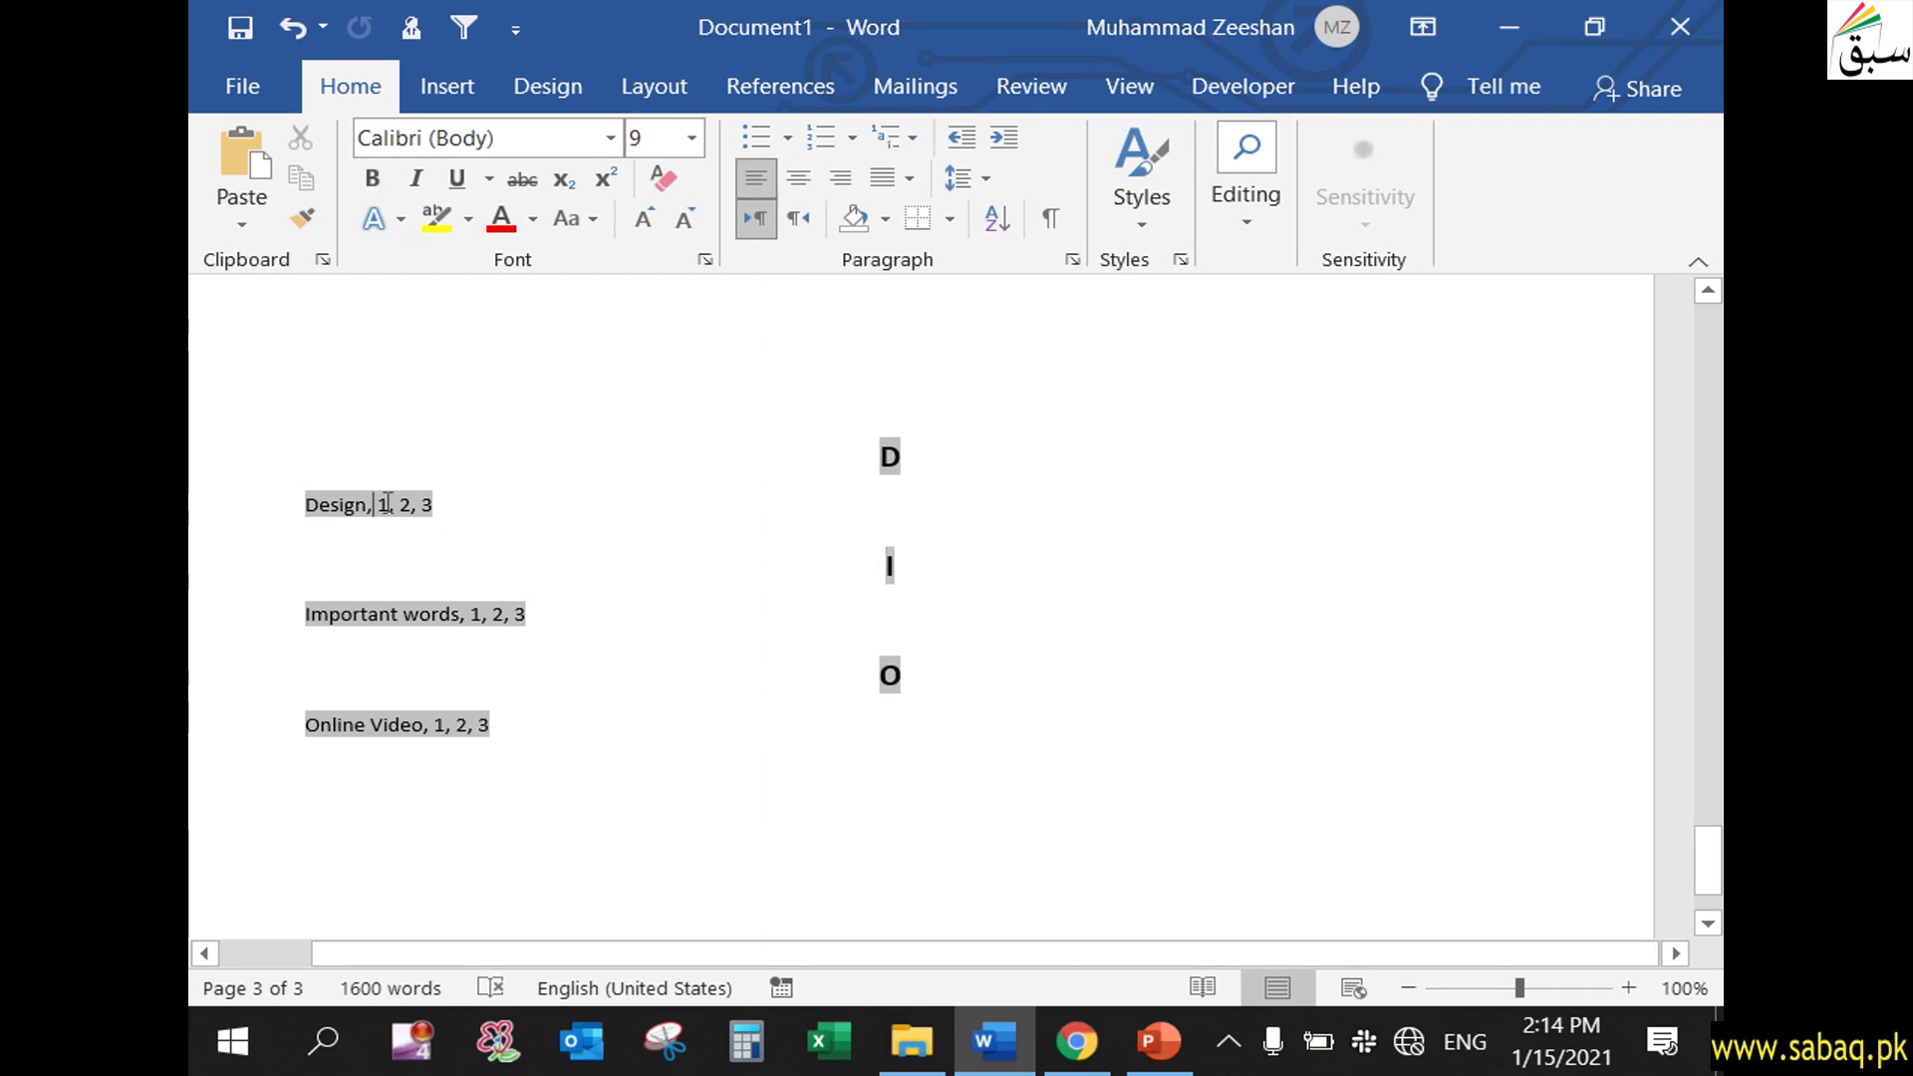
left_click_drag(377, 505, 434, 505)
left_click(563, 616)
left_click_drag(474, 614, 536, 613)
left_click(492, 725)
left_click_drag(434, 724, 493, 725)
double_click(538, 772)
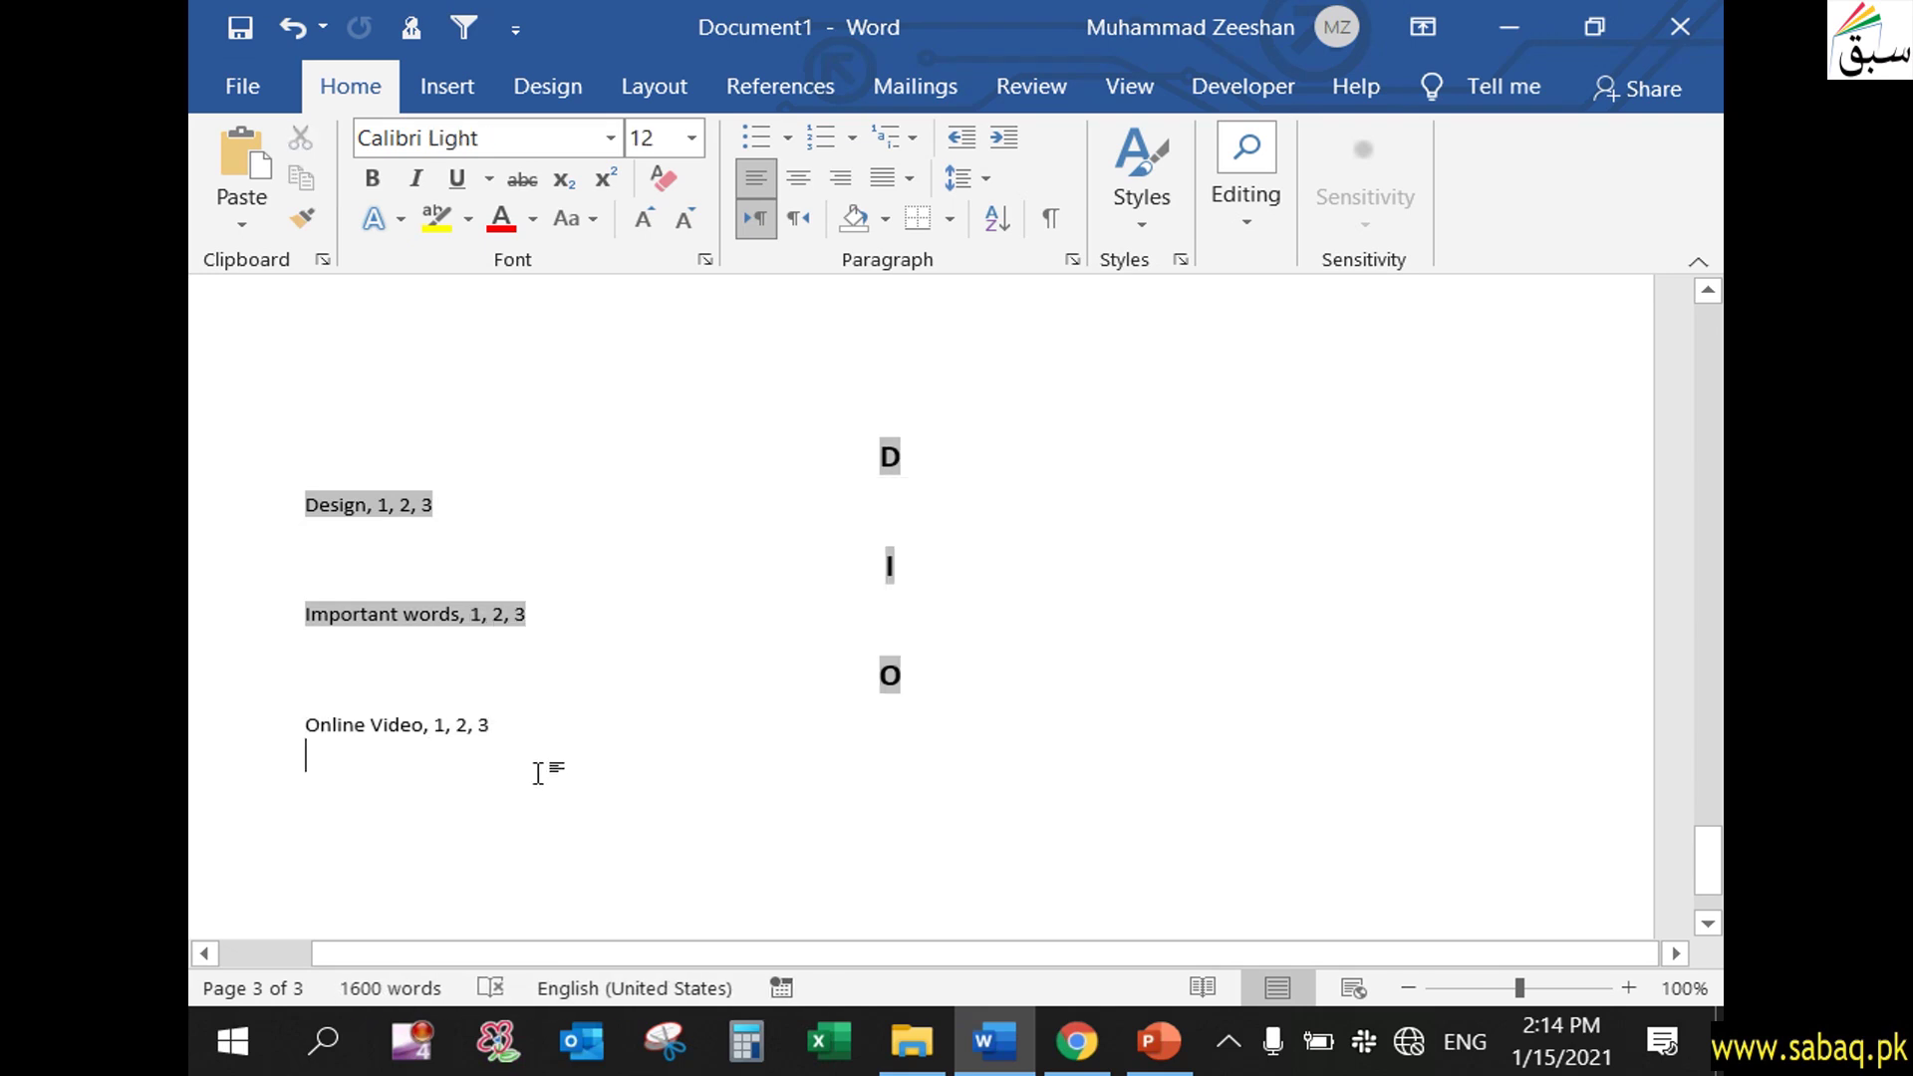
scroll(648, 787, "up", 3)
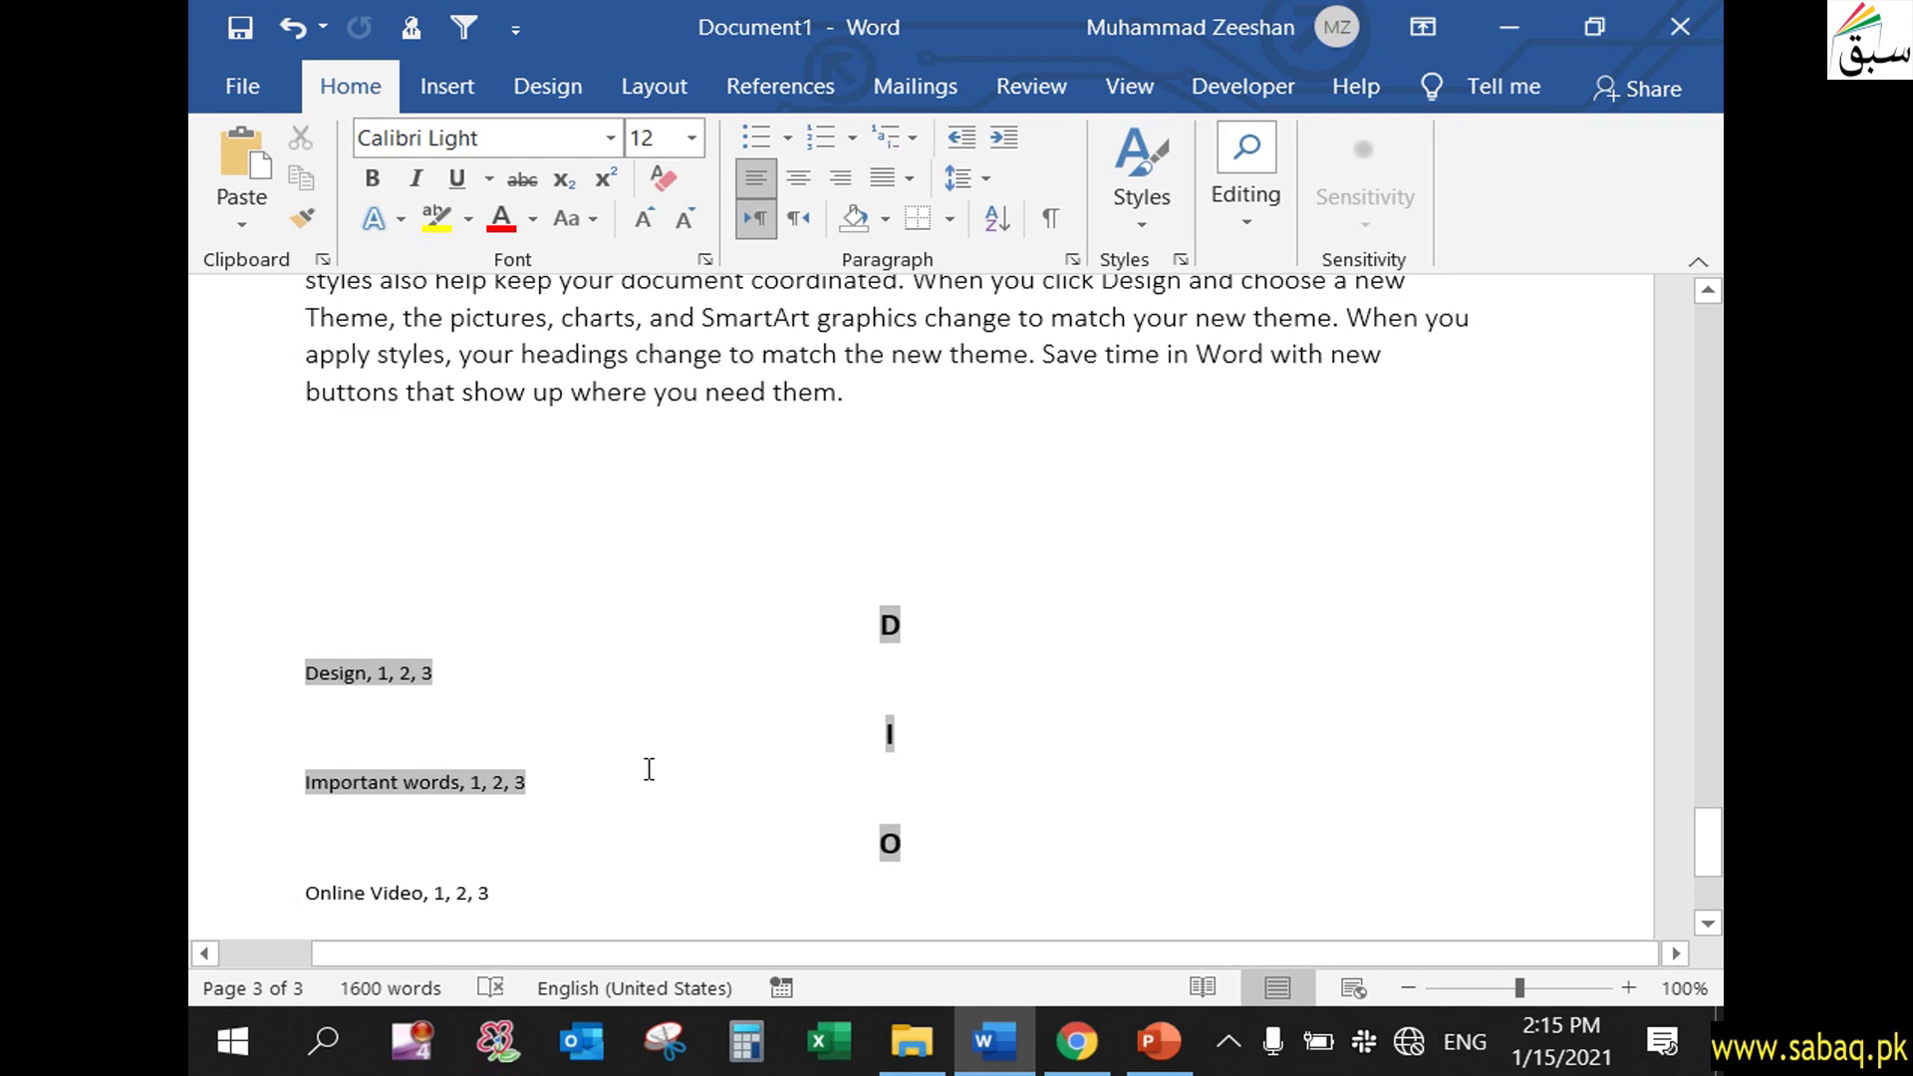
left_click(649, 770)
left_click(972, 739)
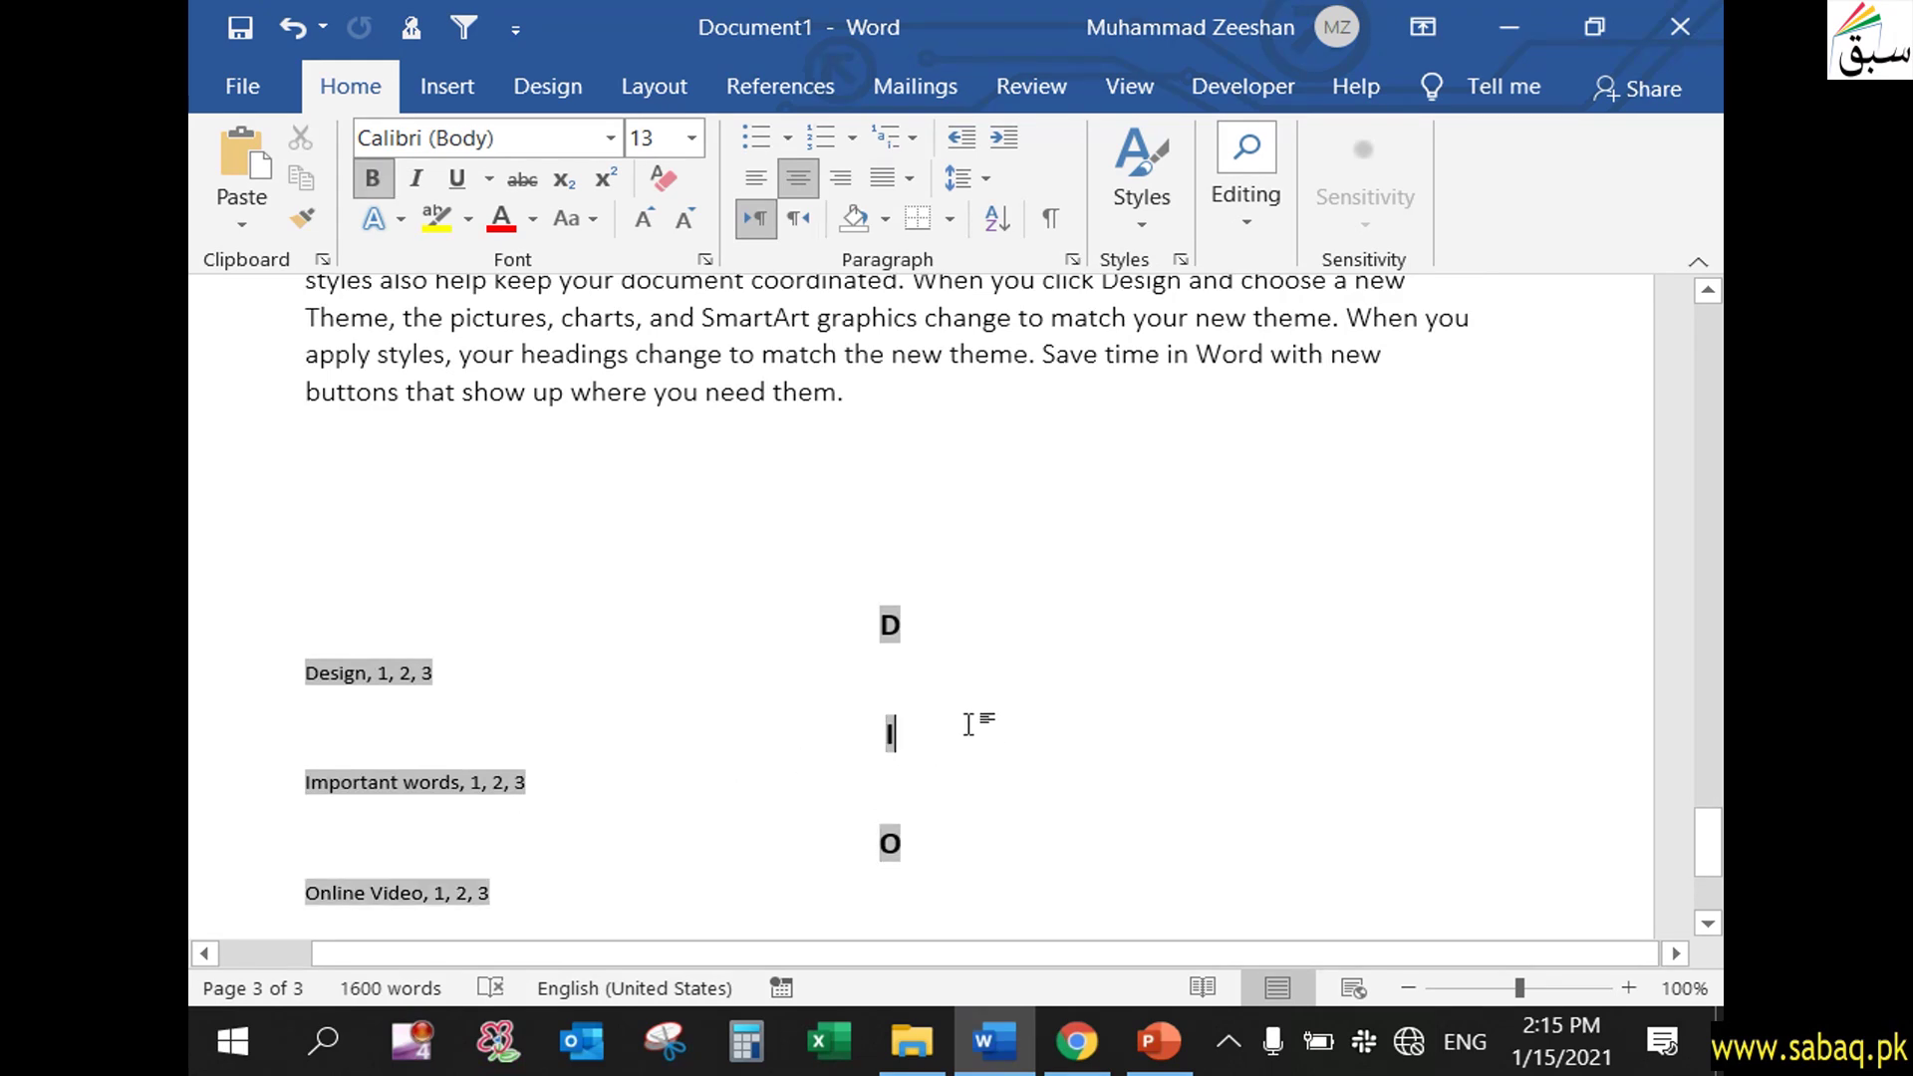
- Add the title "Index" on a new line above the index and make it bold
left_click(428, 471)
key("Return")
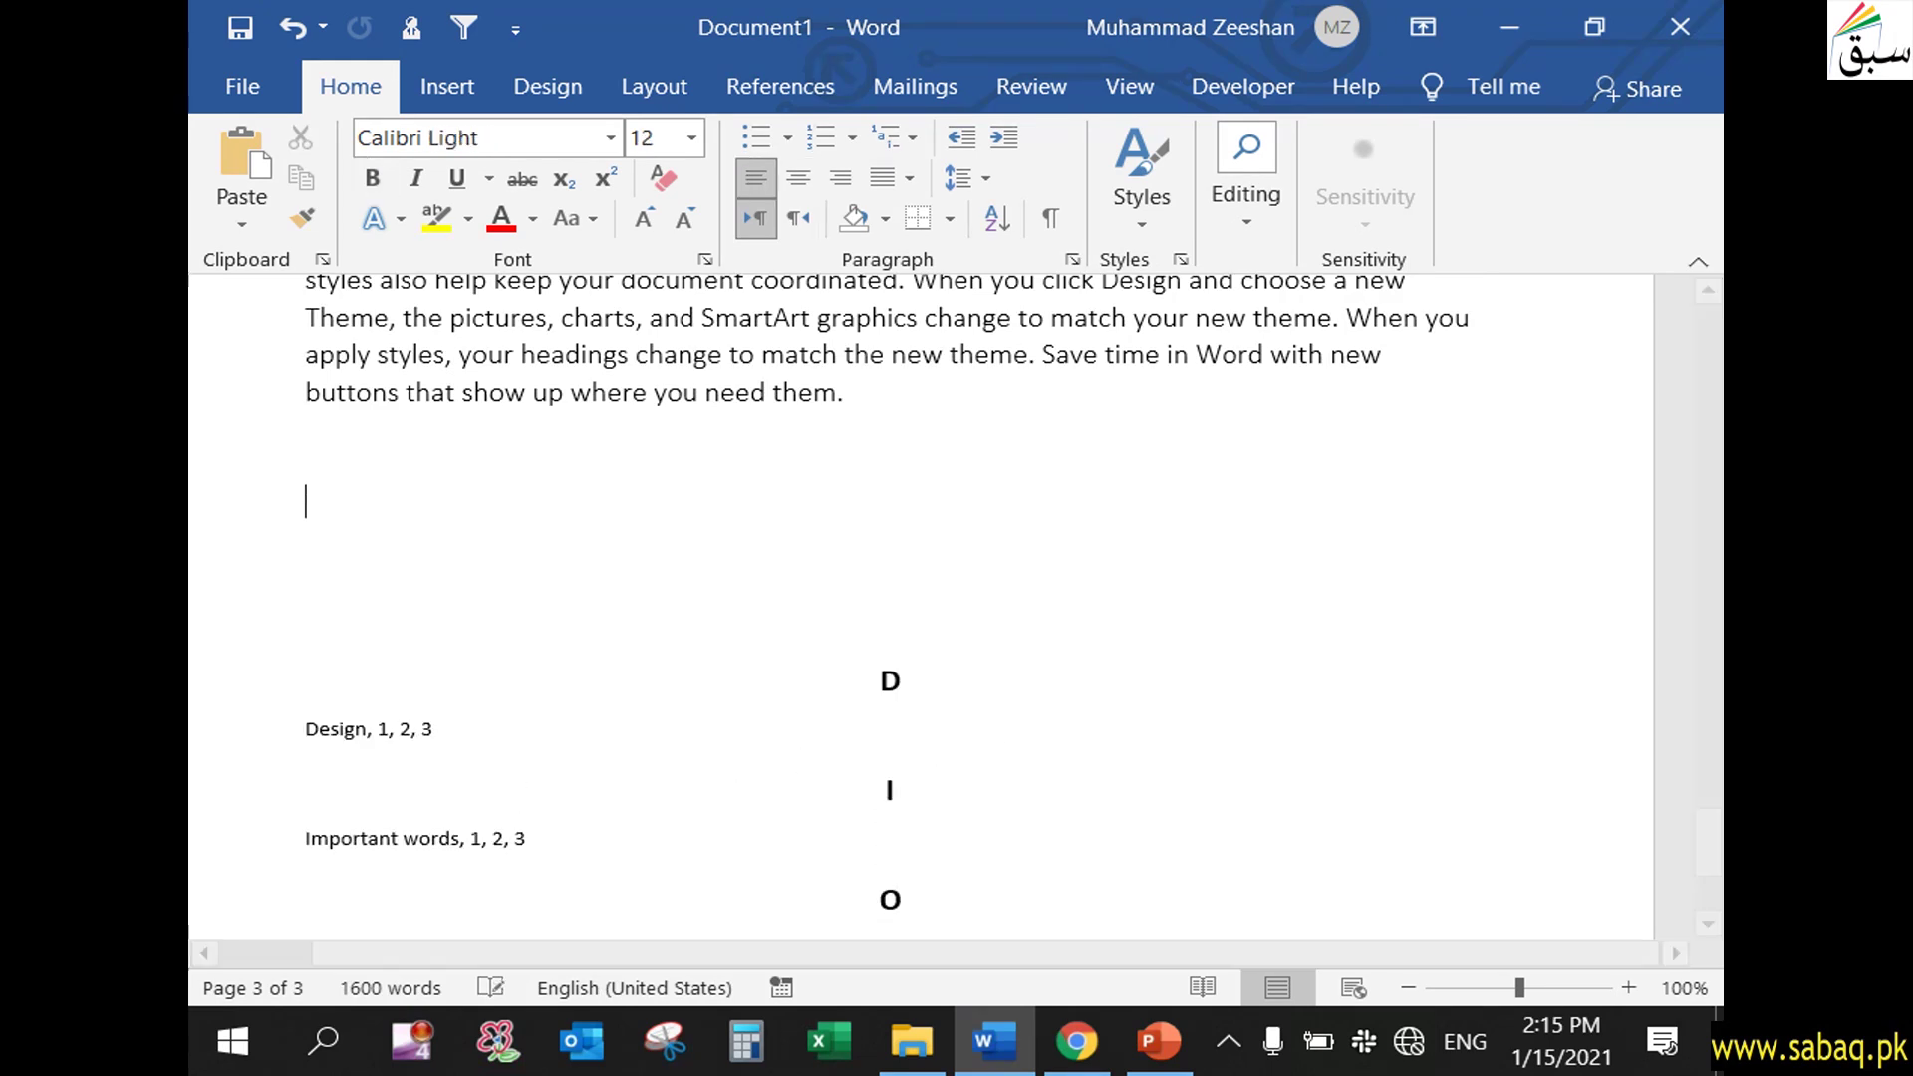
type("Index")
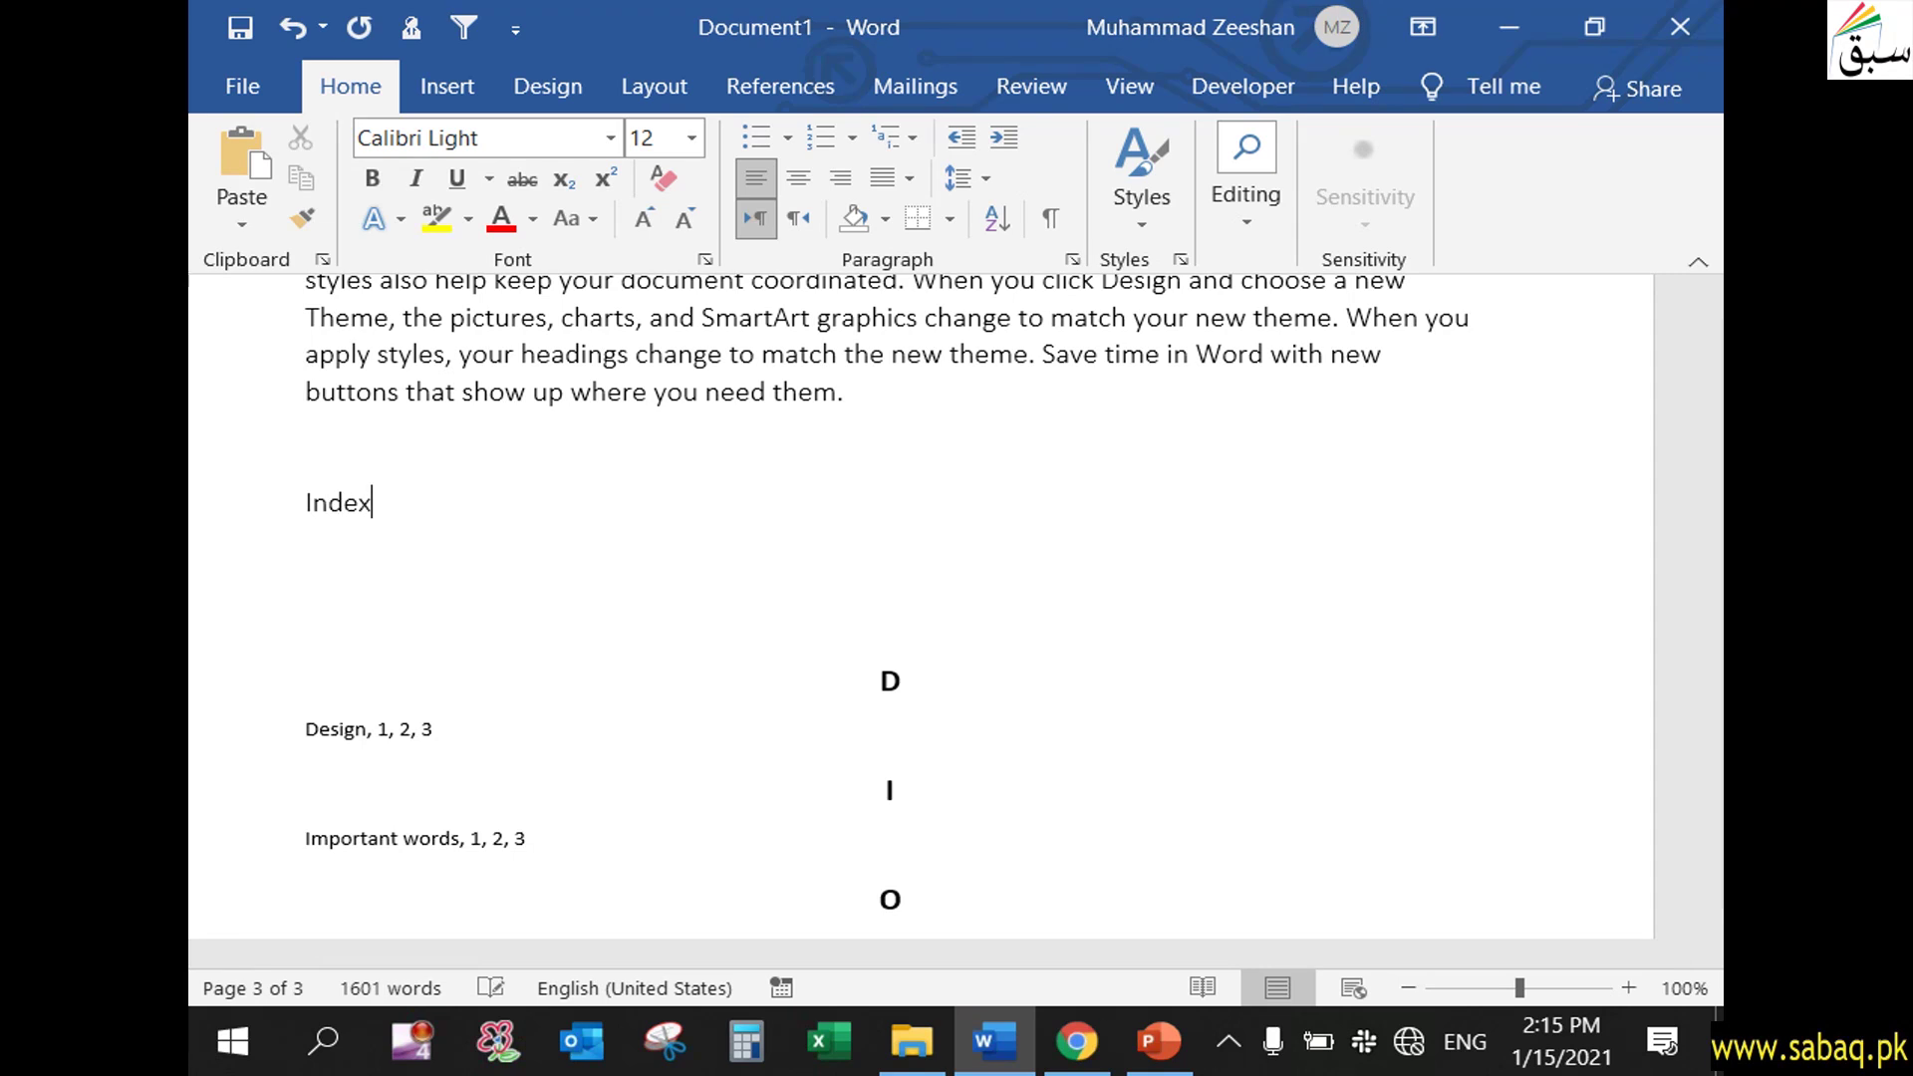
left_click_drag(306, 501, 393, 504)
left_click(370, 182)
left_click(600, 785)
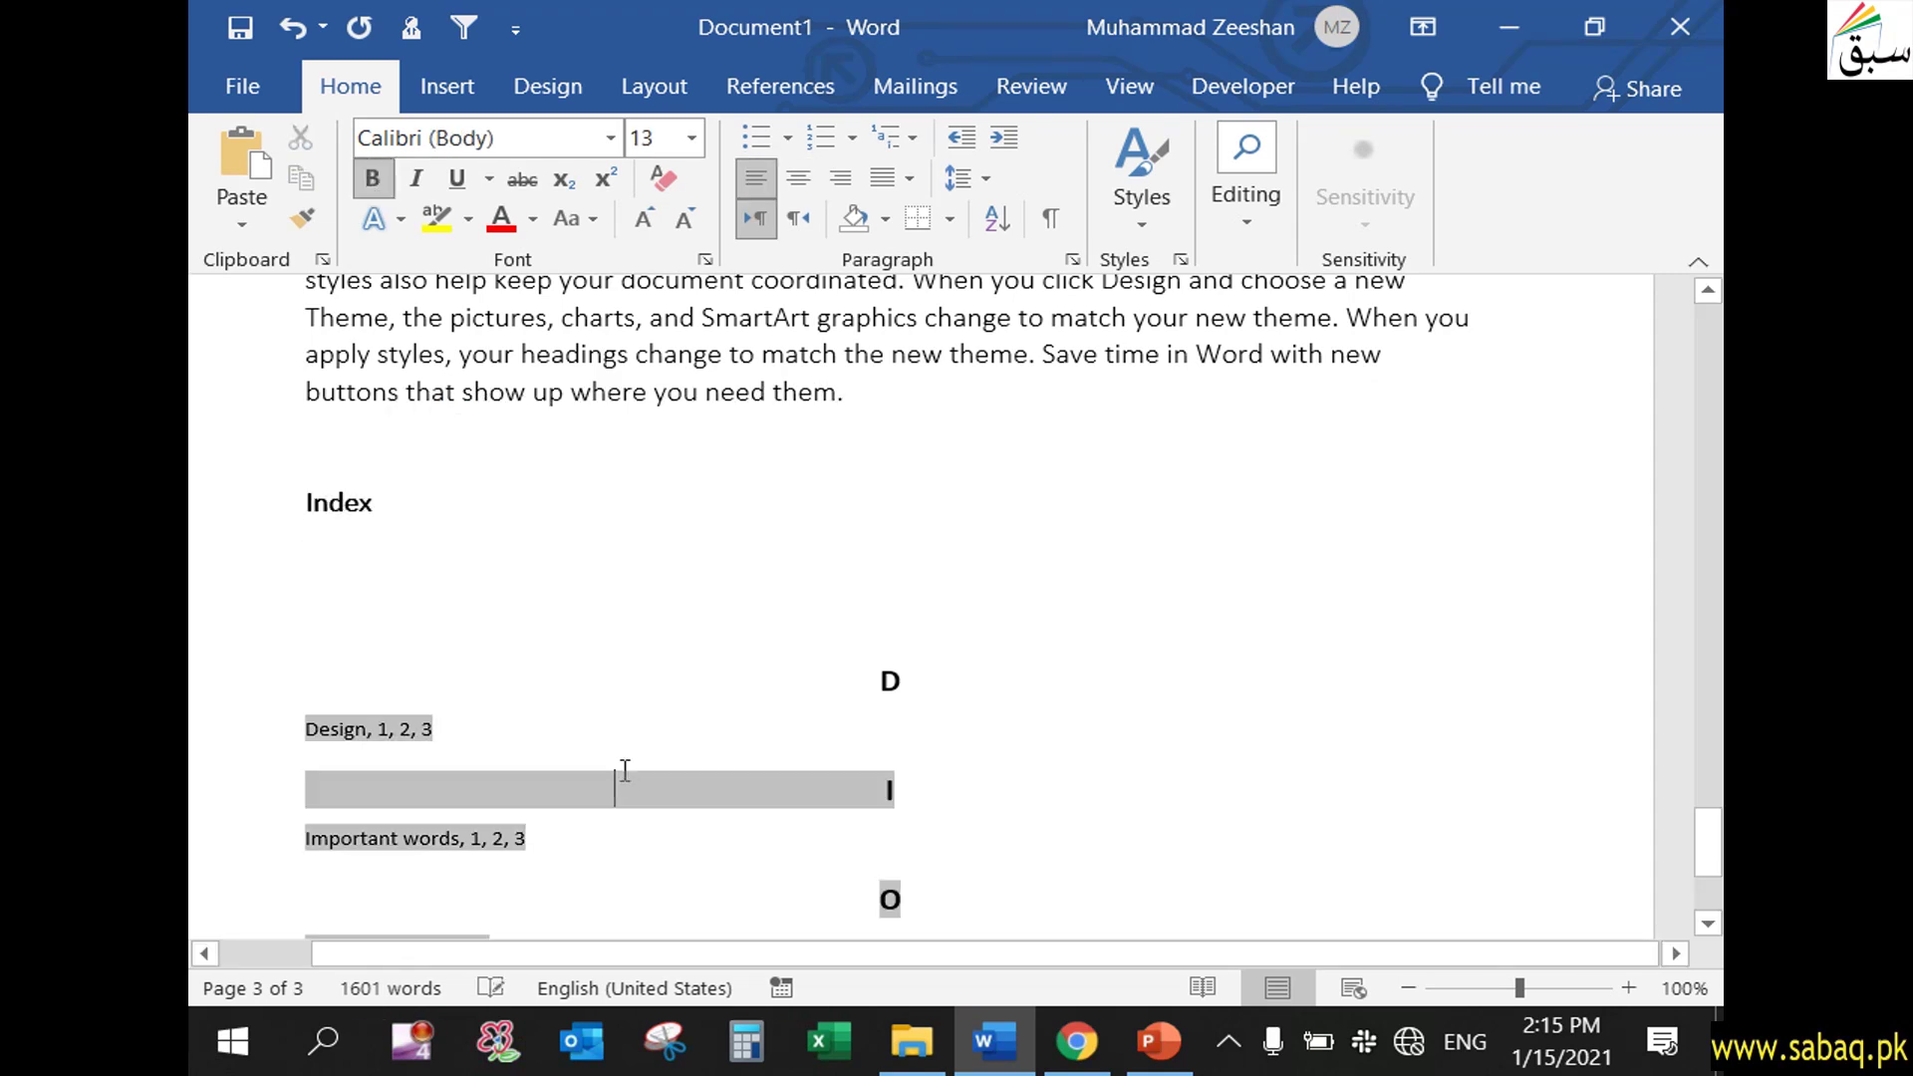
- Go back to the start of Document1 and switch to the PowerPoint slide show about inserting index entries from a file
left_click_drag(1698, 841, 1705, 327)
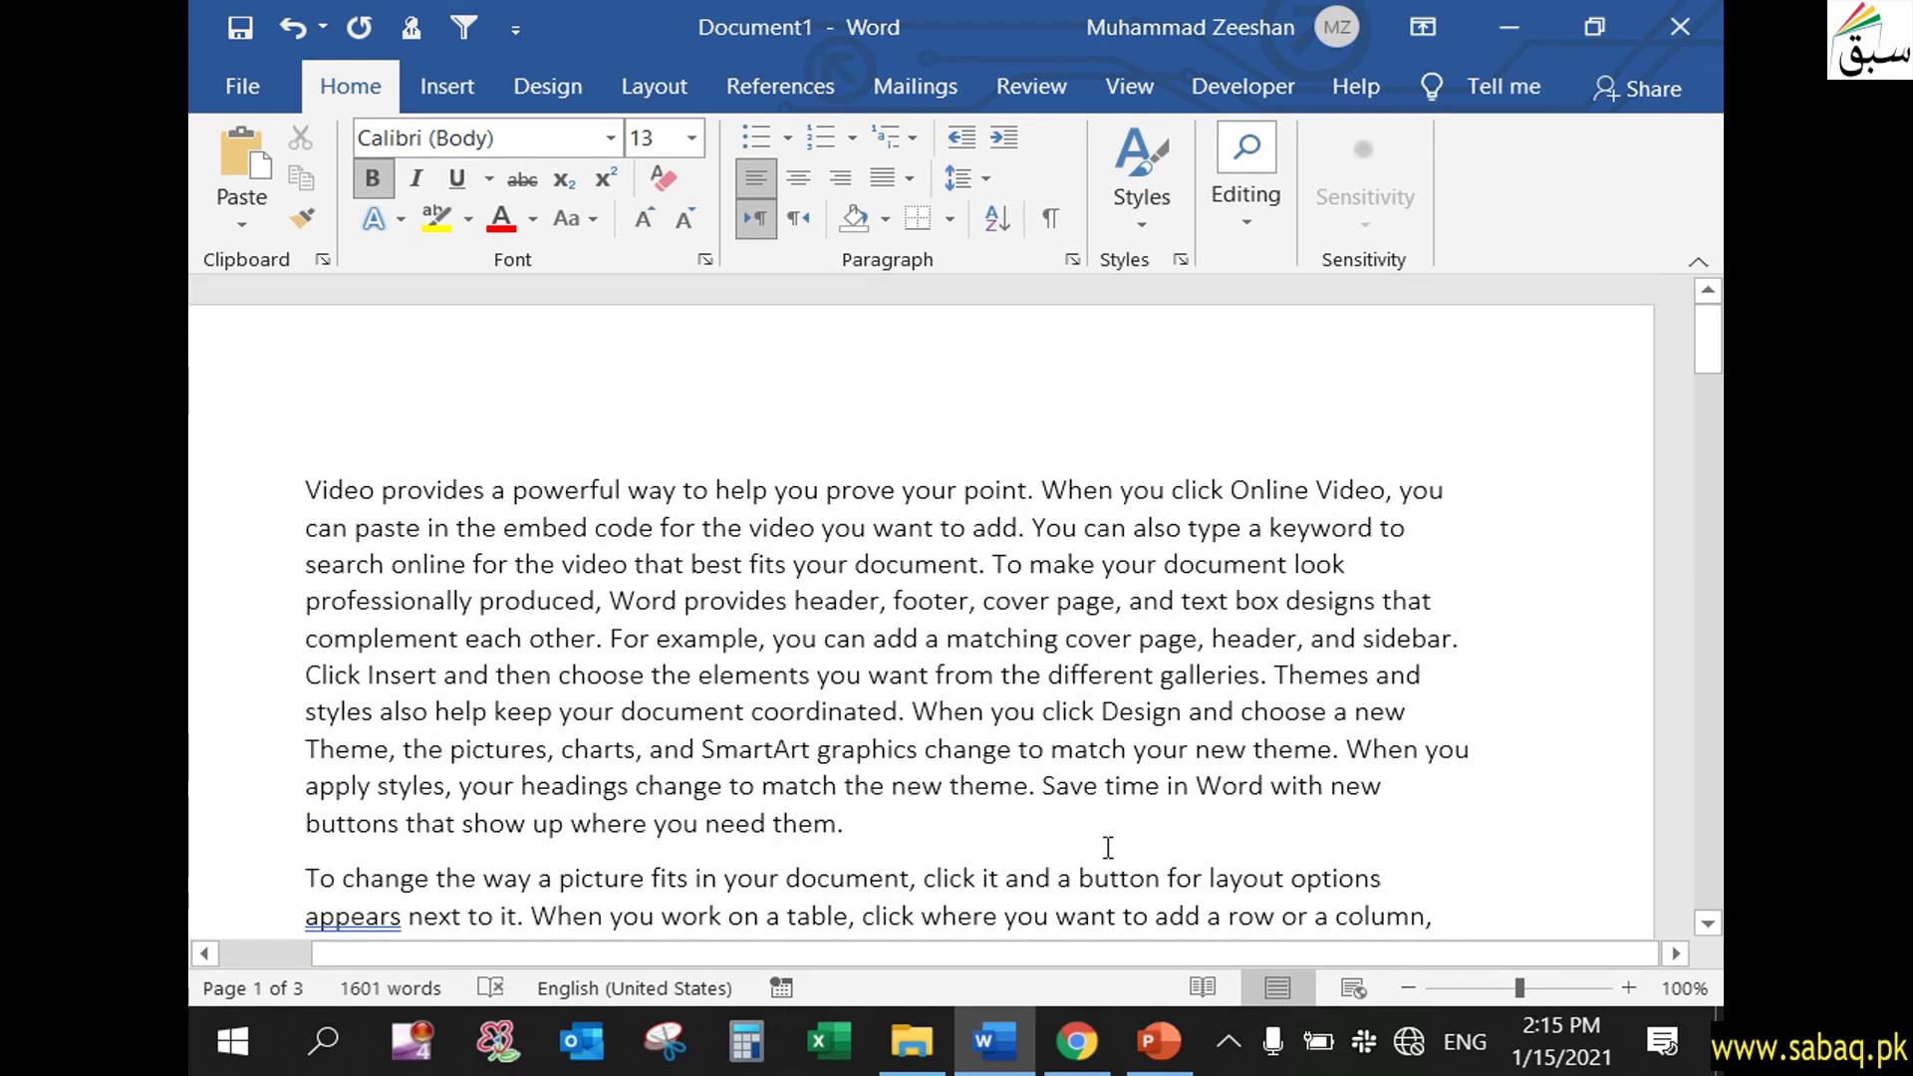
left_click(800, 789)
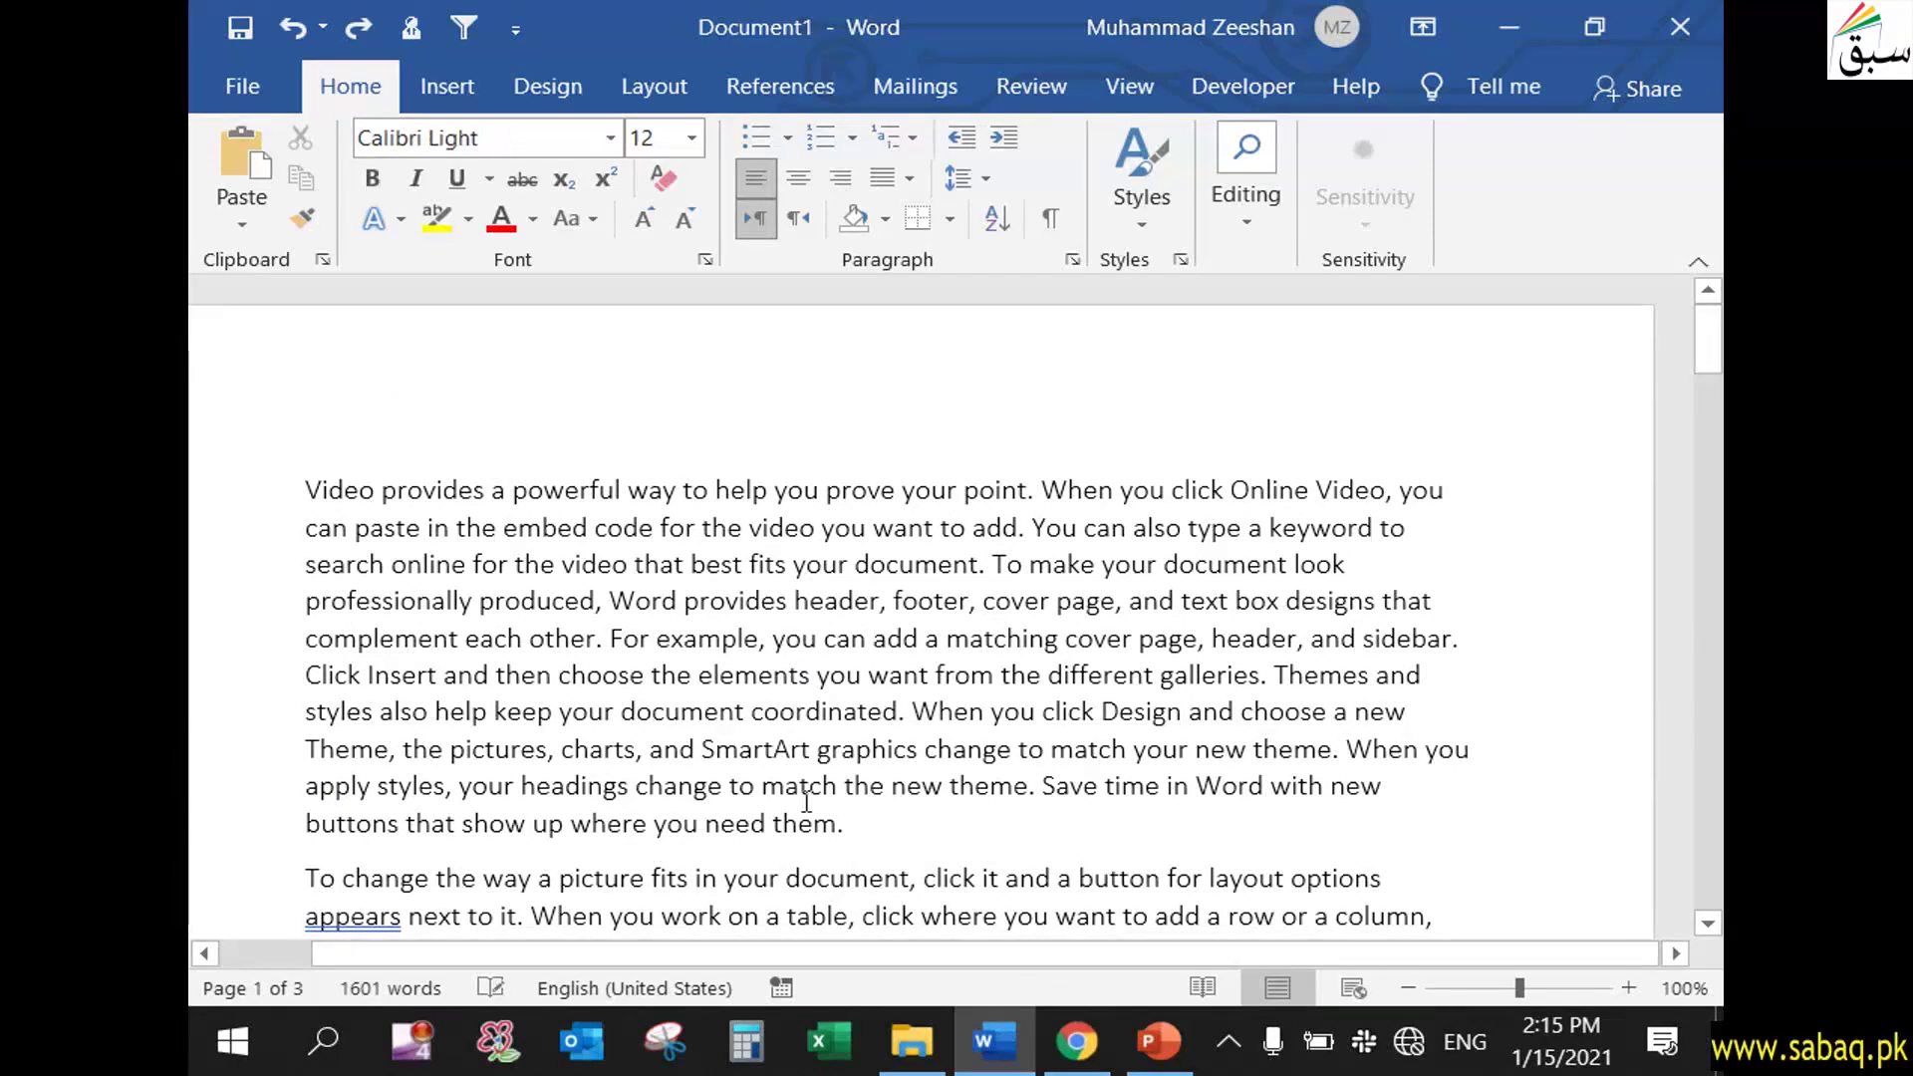
left_click(1002, 1069)
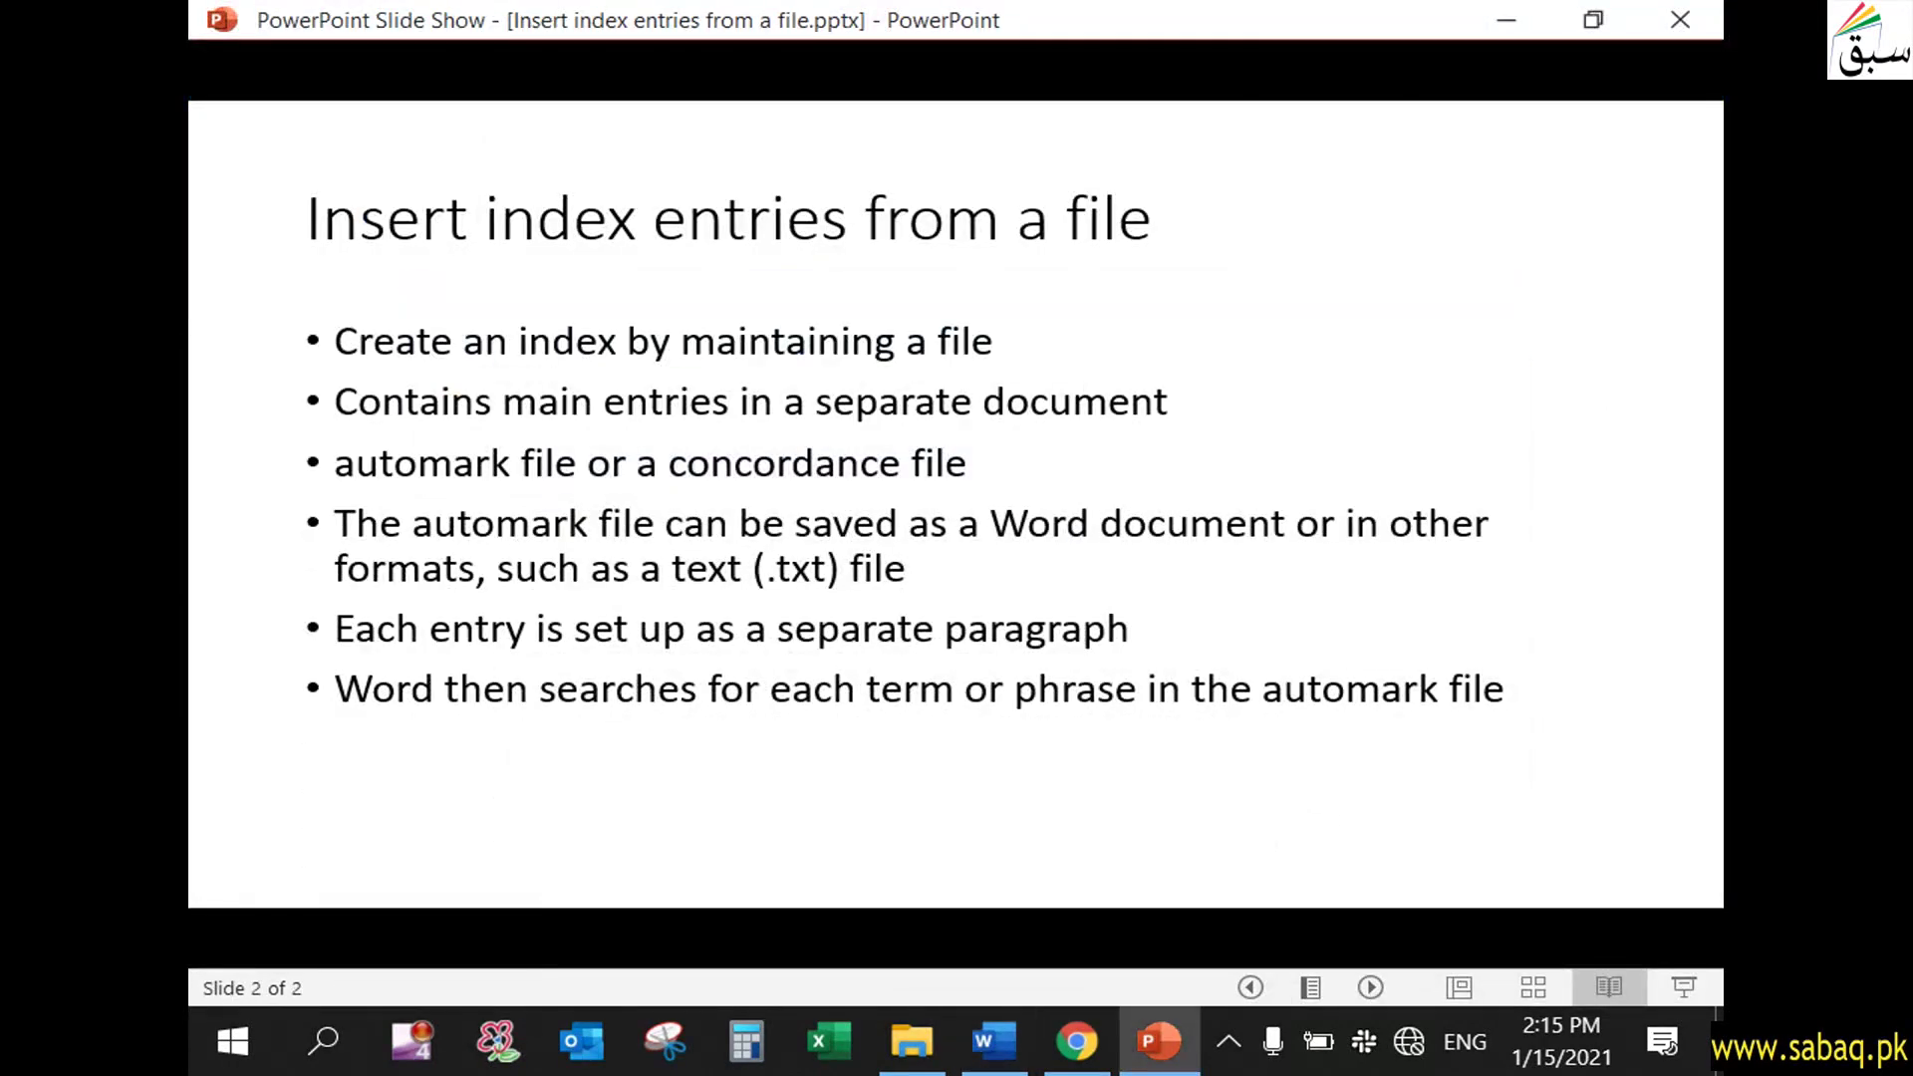